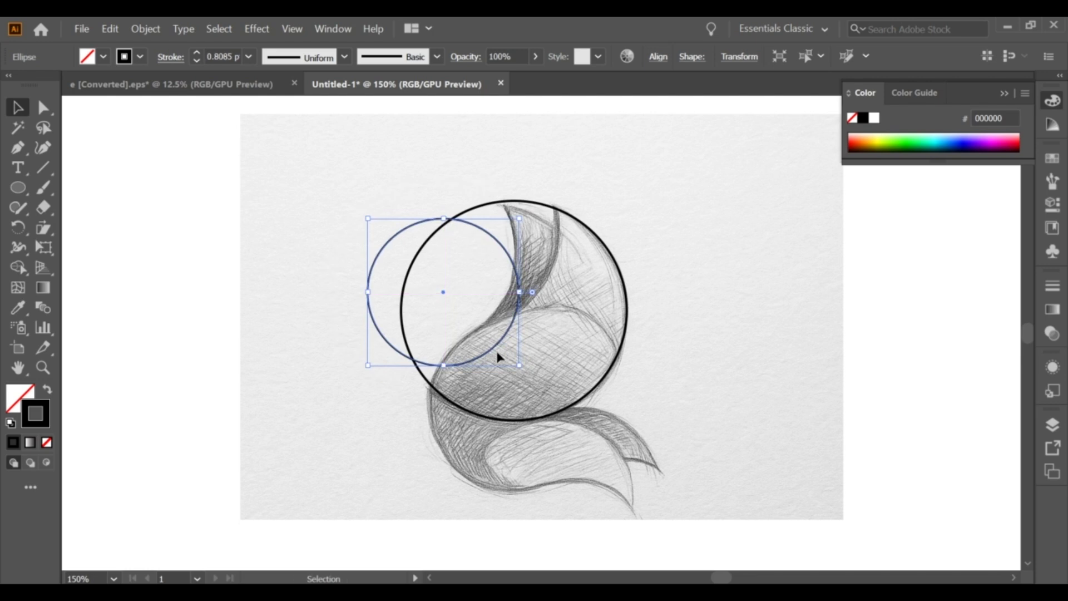
- Move and resize the small circle so its edge follows the sketched curve between the shaded tip and the body
left_click(517, 322)
left_click_drag(517, 317, 552, 262)
left_click_drag(480, 303, 480, 322)
left_click_drag(554, 321, 556, 321)
left_click(523, 345)
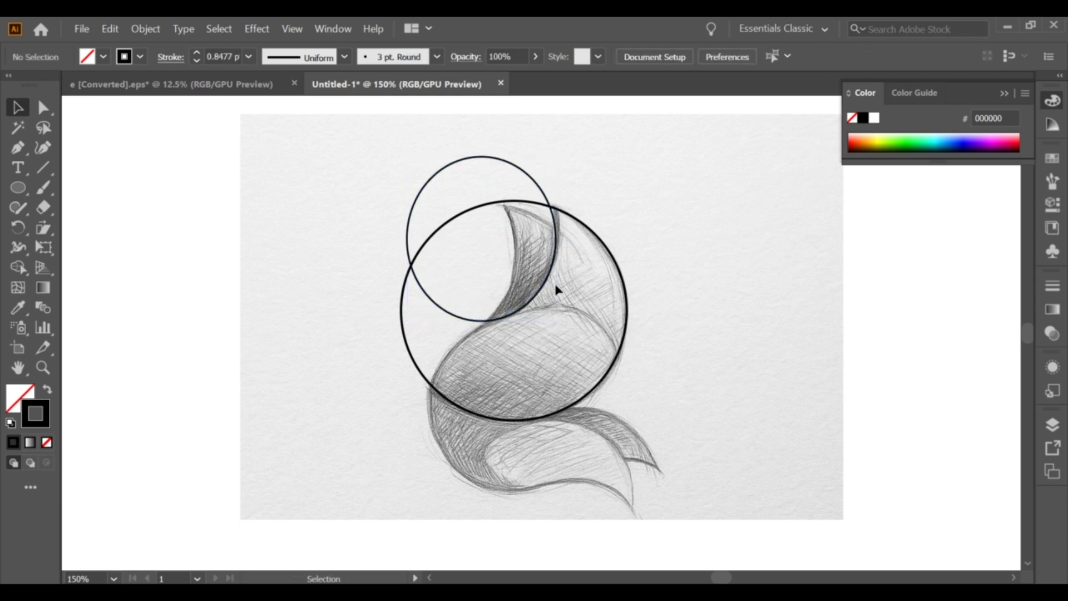
left_click(547, 188)
left_click_drag(556, 158, 558, 155)
left_click(545, 385)
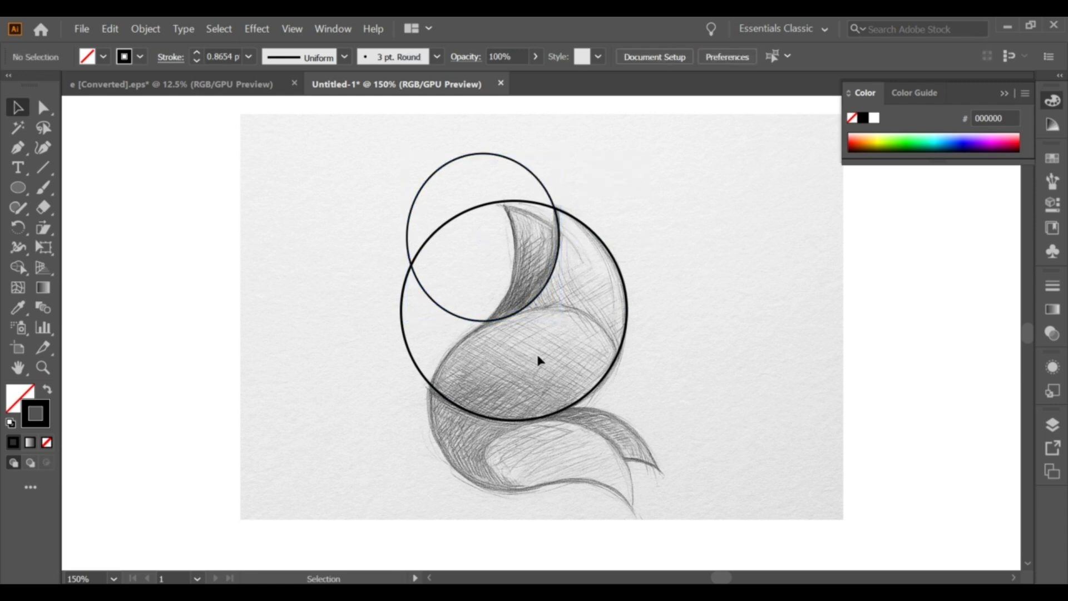
- Draw a new circle and place it over the lower body of the sketch, enlarged to match its rounded outline
scroll(515, 276, "down", 2)
left_click_drag(510, 234, 531, 399)
key("ctrl+z")
key("l")
left_click_drag(195, 212, 303, 320)
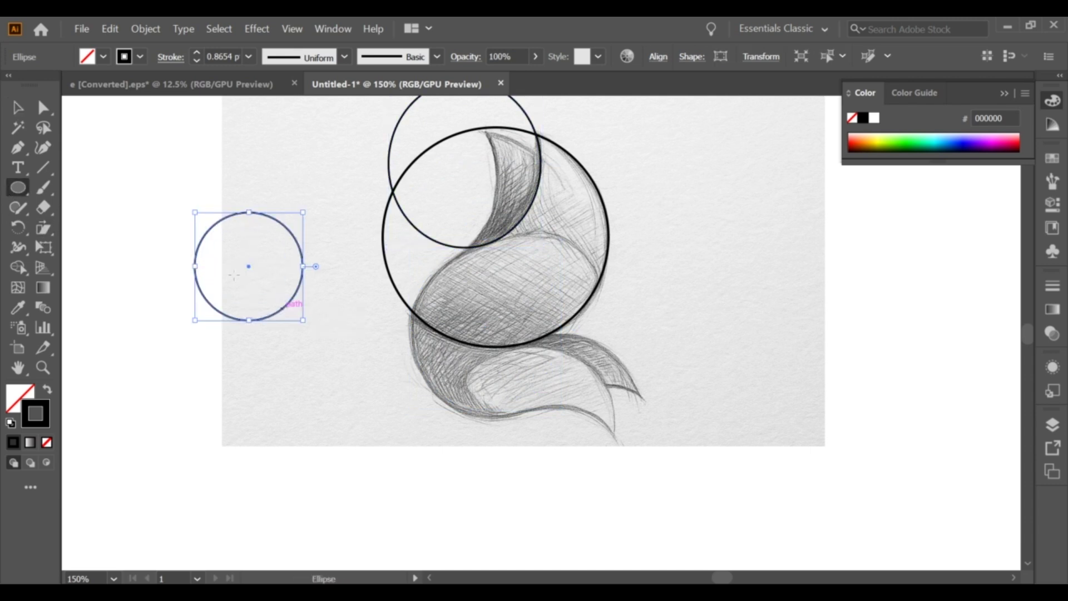
left_click(15, 108)
left_click_drag(248, 265, 479, 301)
mouse_move(479, 356)
left_mouse_down()
mouse_move(472, 373)
mouse_move(495, 382)
left_mouse_up()
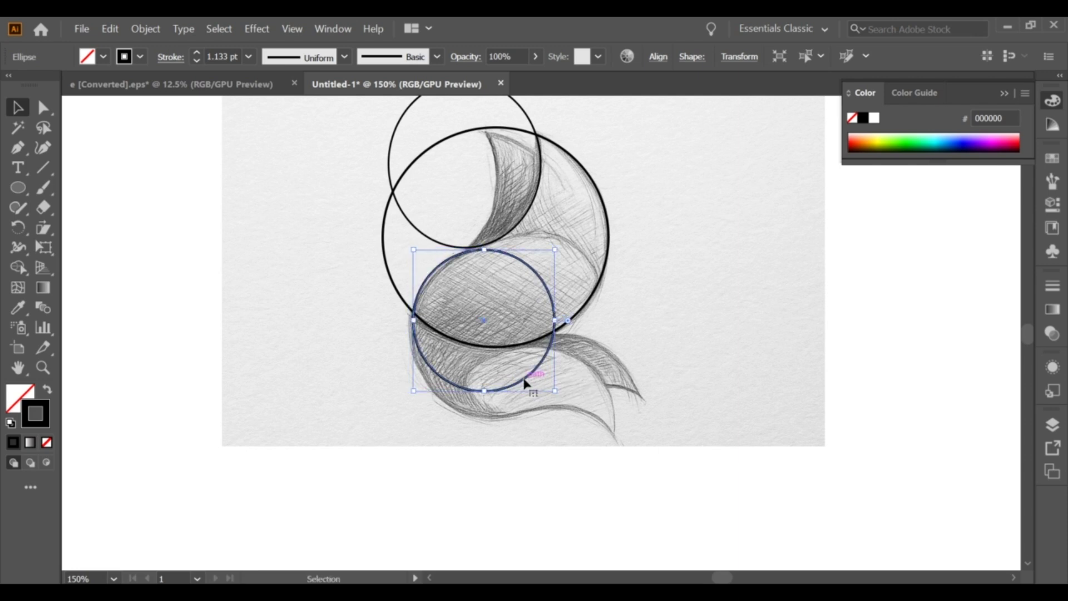
- Reshape the lower circle into a wider ellipse spanning the shaded body of the sketch
scroll(476, 233, "up", 2)
mouse_move(486, 263)
left_mouse_down()
mouse_move(499, 261)
mouse_move(487, 258)
left_mouse_up()
left_click_drag(345, 403, 333, 403)
left_click_drag(332, 255, 347, 270)
left_click_drag(486, 270, 492, 260)
scroll(501, 295, "down", 1)
left_click_drag(585, 365, 637, 365)
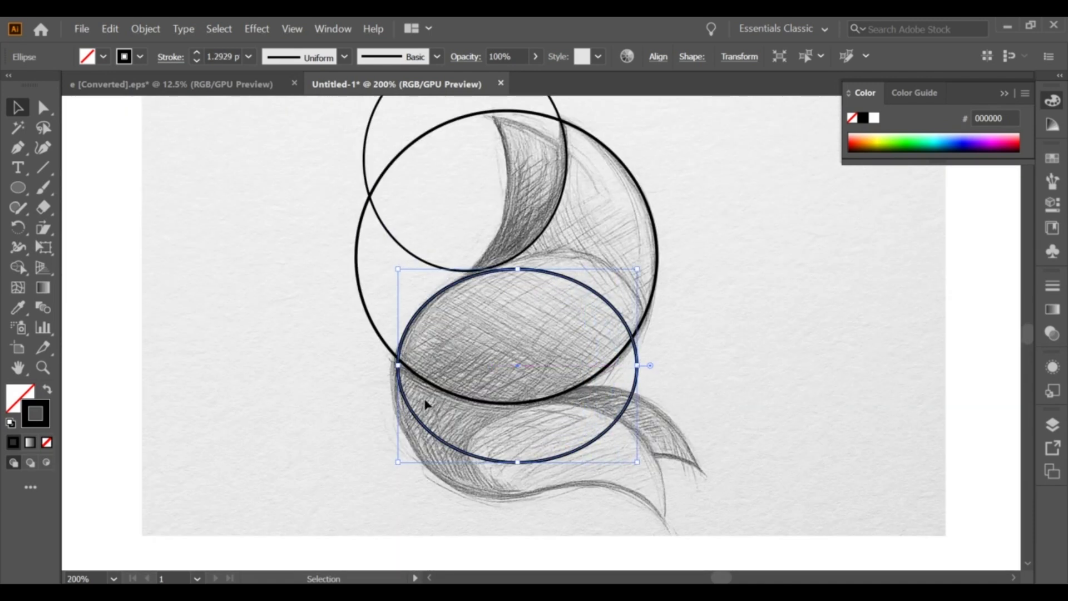
- Extend the lower ellipse down to the sketch's bottom curve and fine-tune its edges to the body outline
left_click_drag(515, 269, 517, 265)
left_click_drag(398, 363, 388, 363)
left_click_drag(512, 462, 513, 496)
left_click_drag(390, 380, 396, 382)
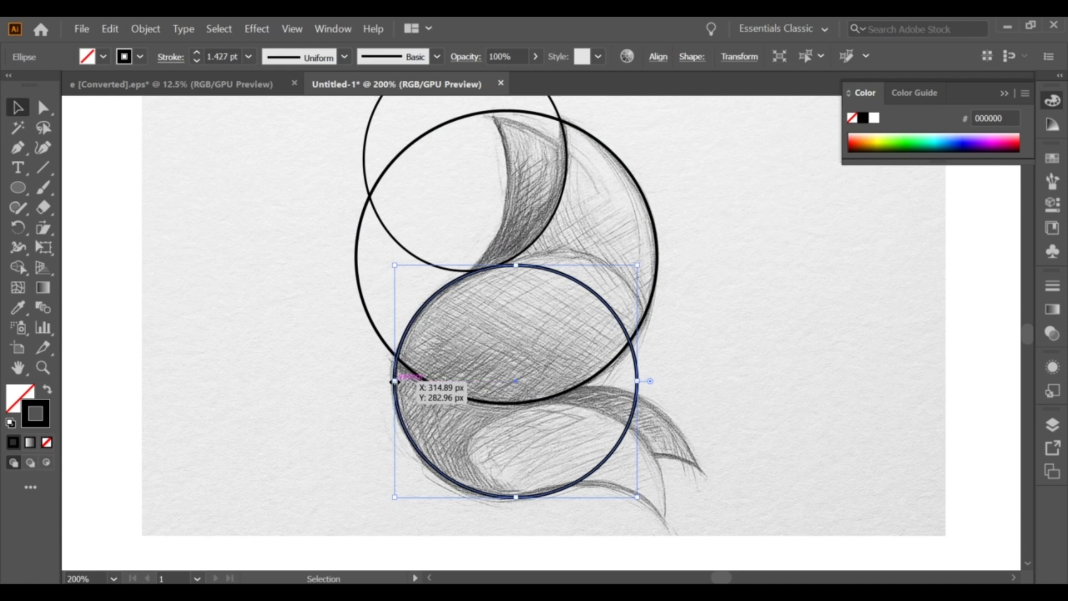
left_click(488, 297)
left_click_drag(554, 380, 555, 380)
- Copy the lower ellipse's stroke style to the two upper circles with the Eyedropper
left_click(554, 210)
left_click_drag(401, 205, 341, 319)
left_click(25, 310)
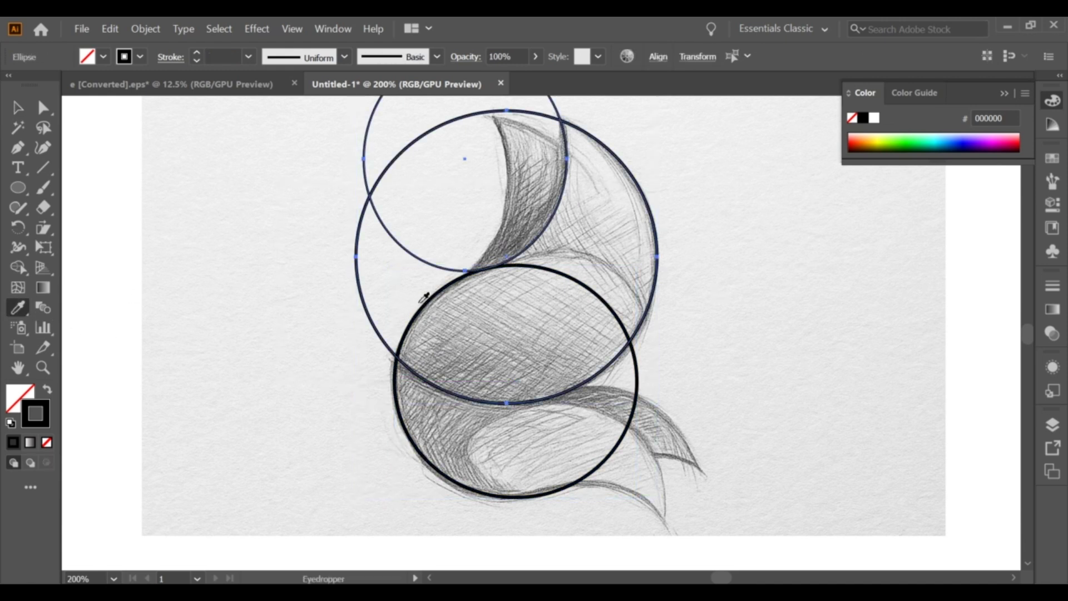
left_click(432, 302)
key("v")
left_click(262, 217)
key("ctrl+a")
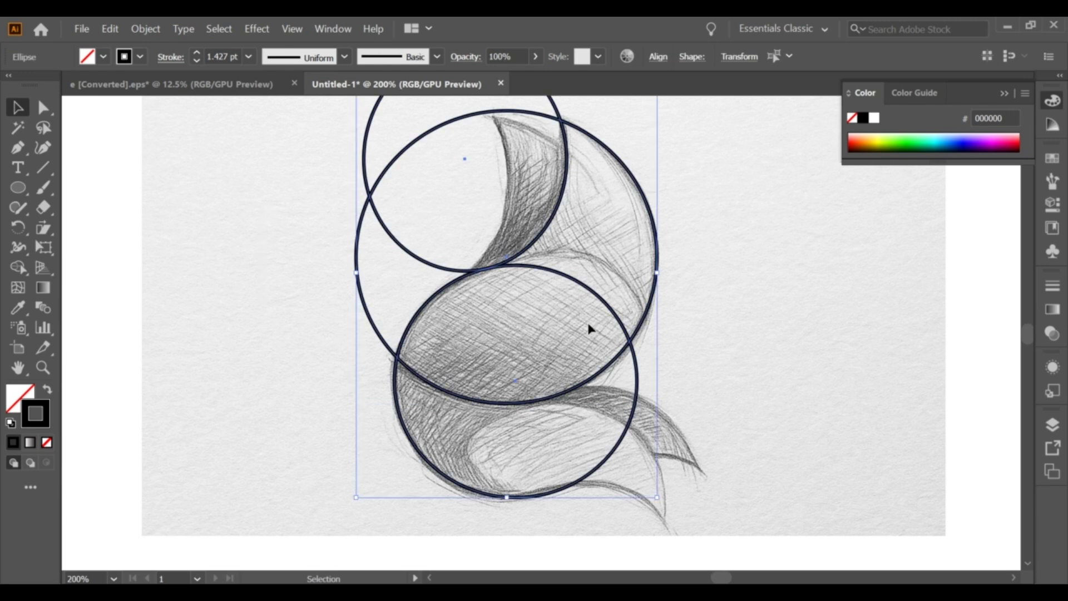
left_click(17, 268)
left_click(48, 390)
mouse_move(441, 348)
left_mouse_down()
mouse_move(477, 339)
mouse_move(567, 278)
left_mouse_up()
key("ctrl+z")
left_click(22, 110)
left_click(258, 214)
scroll(543, 276, "up", 3)
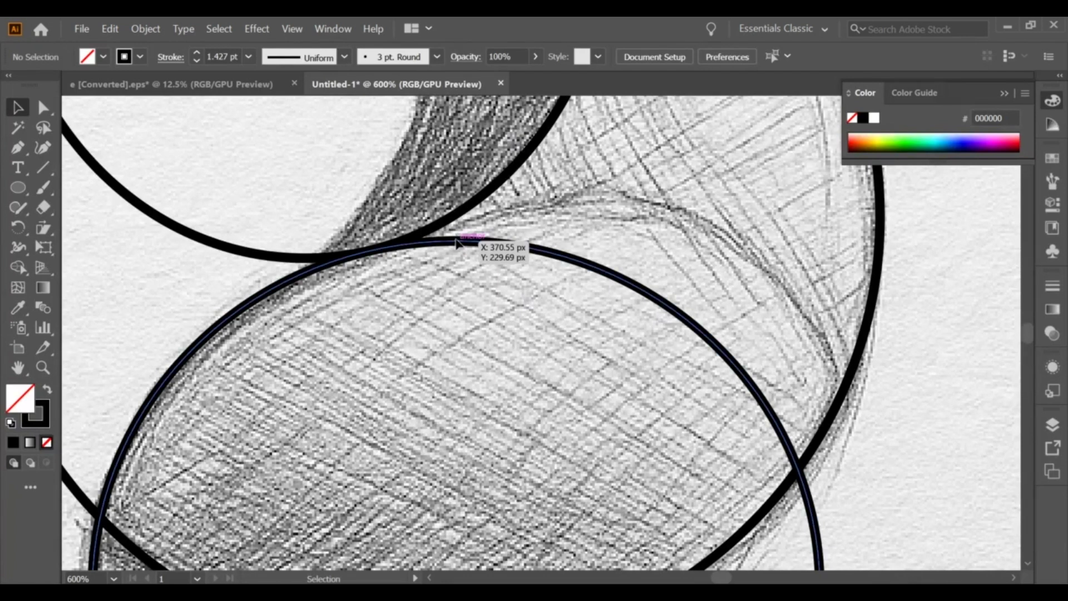
scroll(439, 269, "down", 4)
- Merge the body and upper-right regions into one black-filled shape with Shape Builder, and delete the leftover upper circle outlines
key("ctrl+a")
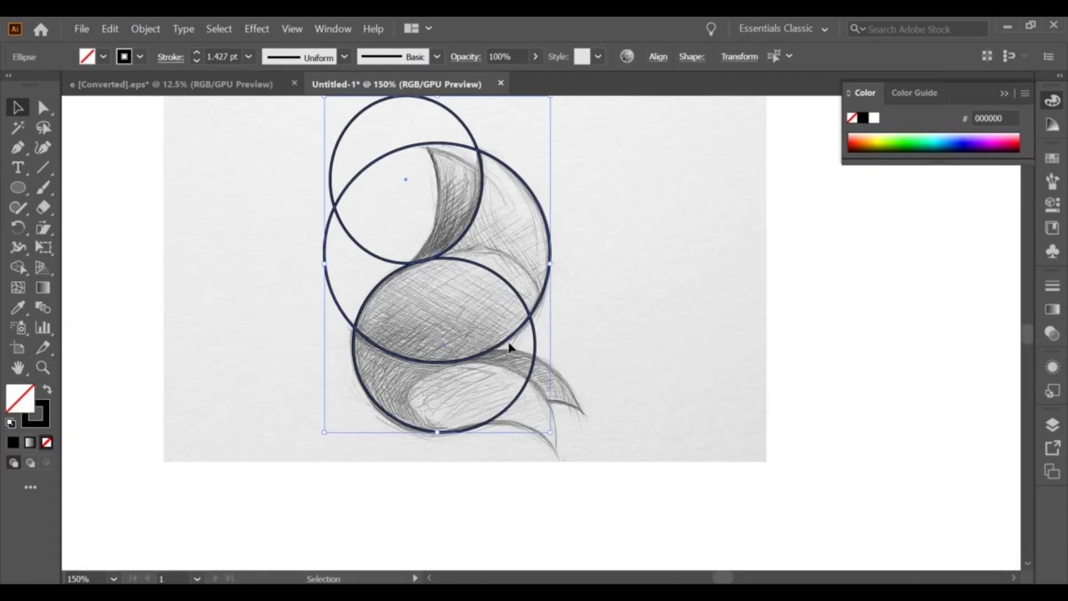
left_click(17, 267)
key("shift+x")
mouse_move(401, 310)
left_mouse_down()
mouse_move(493, 255)
mouse_move(499, 263)
left_mouse_up()
key("v")
left_click(255, 204)
left_click(345, 218)
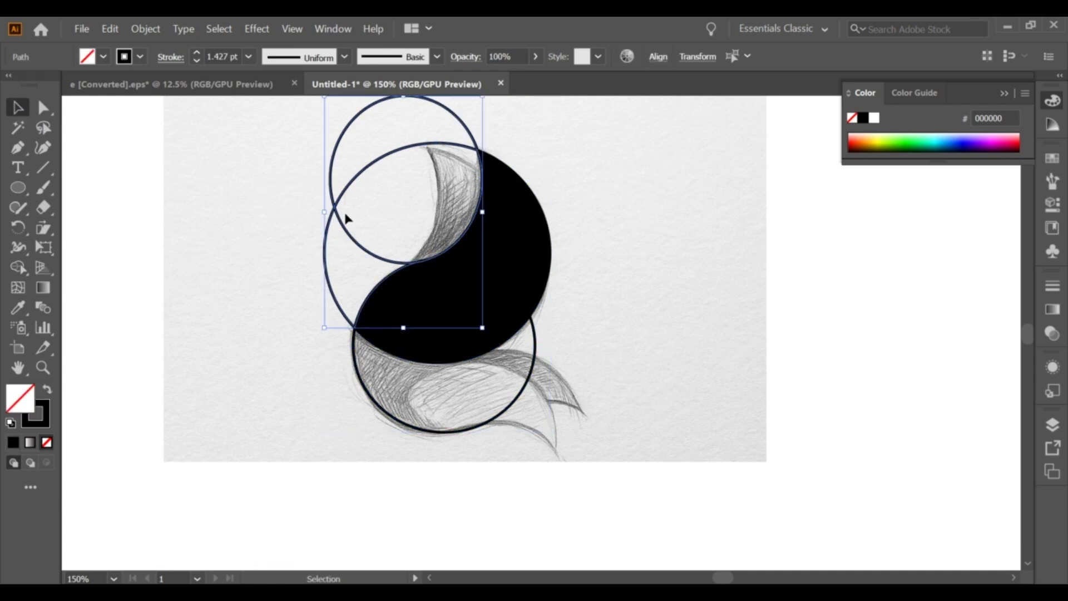
key("Delete")
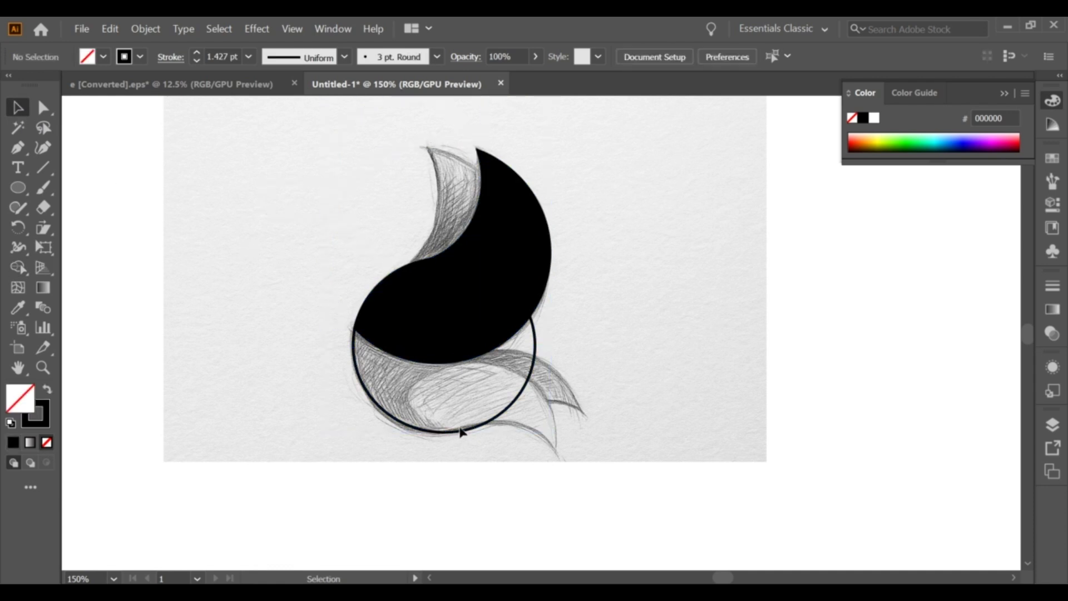
- Draw a small circle below the sketch's bottom curve and widen it into an ellipse touching the tail's lower edge
left_click_drag(509, 422, 610, 476)
scroll(535, 408, "up", 1)
key("v")
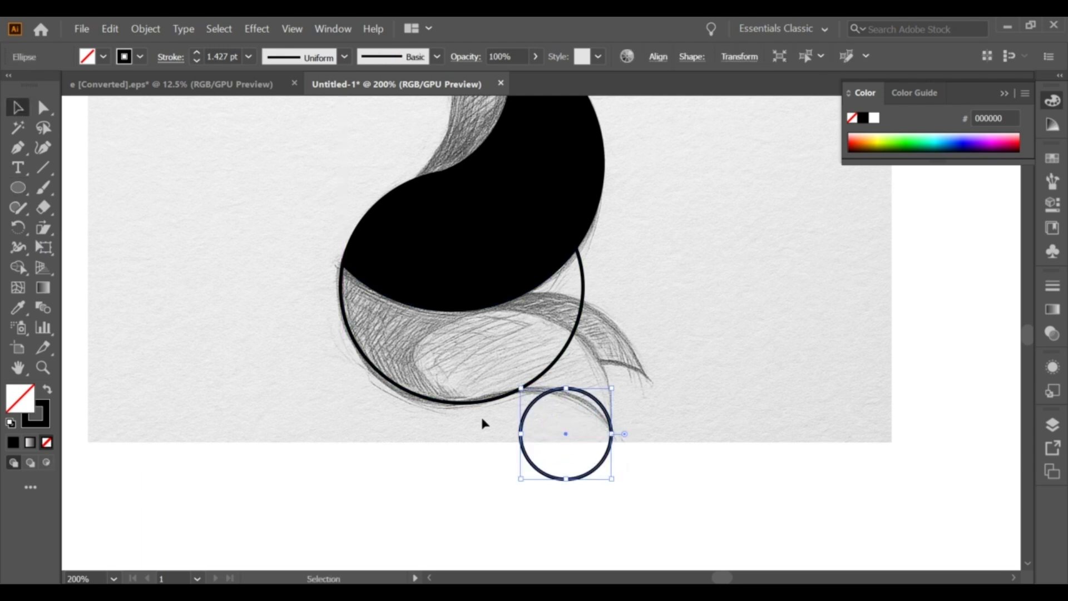
left_click_drag(520, 432, 481, 433)
left_click_drag(546, 389, 546, 390)
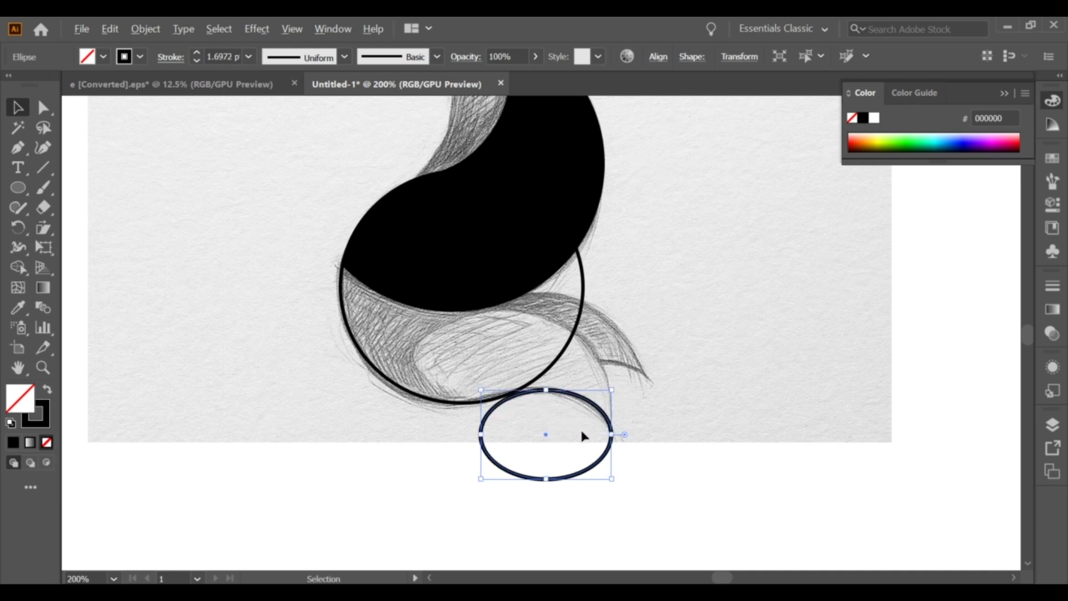
- Rotate the small bottom ellipse slightly clockwise and widen it to follow the tail's lower curve
scroll(583, 435, "up", 1)
left_click_drag(630, 365, 600, 386)
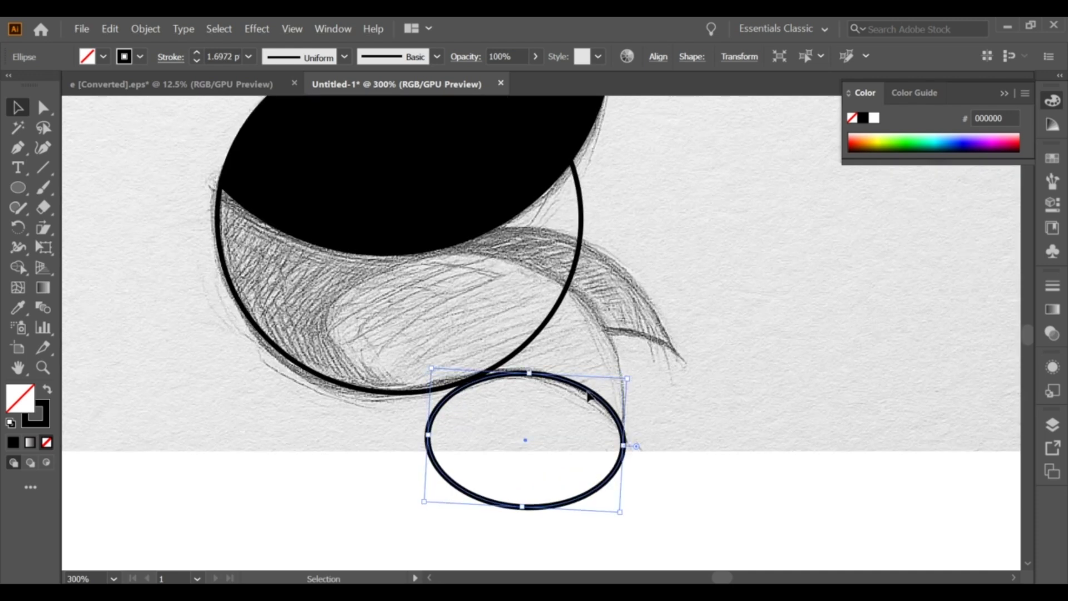
left_click_drag(427, 434, 416, 434)
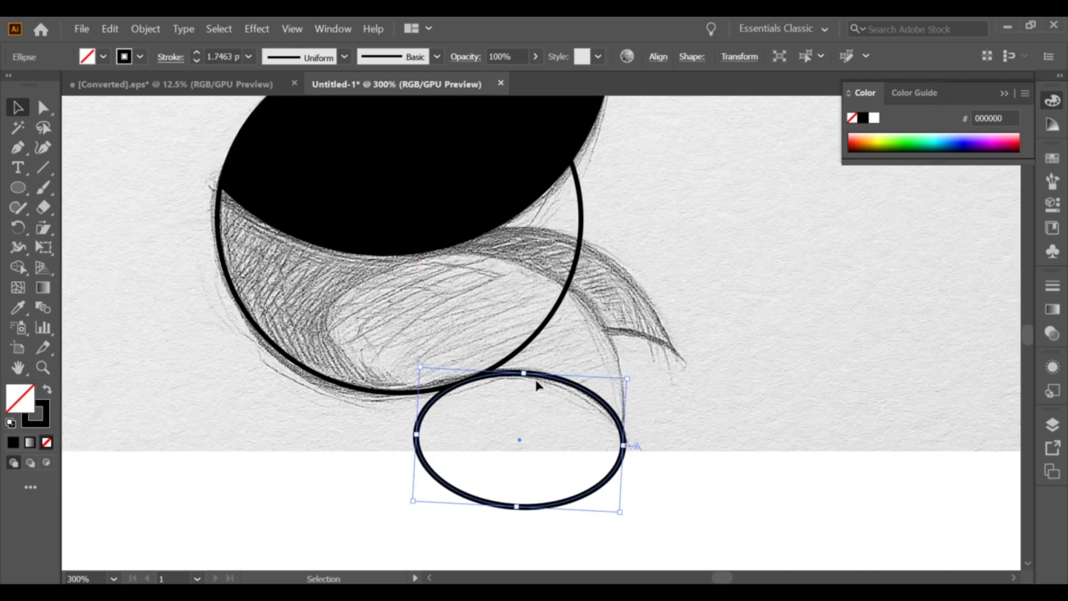
left_click(662, 380)
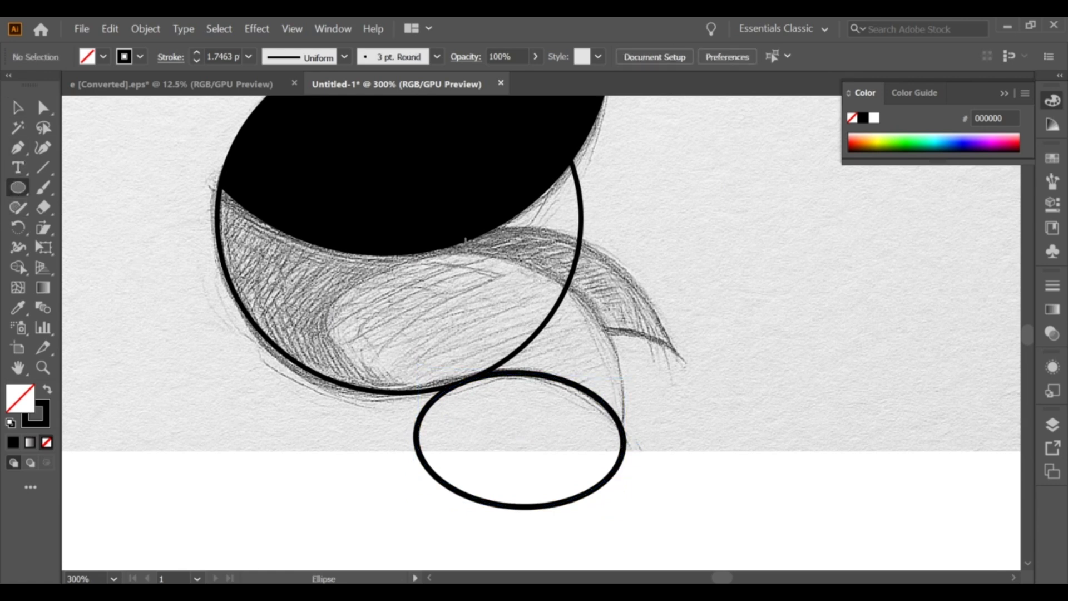
- Draw a circle over the sketched tail, move it toward the body and enlarge it to the tail's inner curve
left_click_drag(426, 248, 636, 467)
left_click(18, 108)
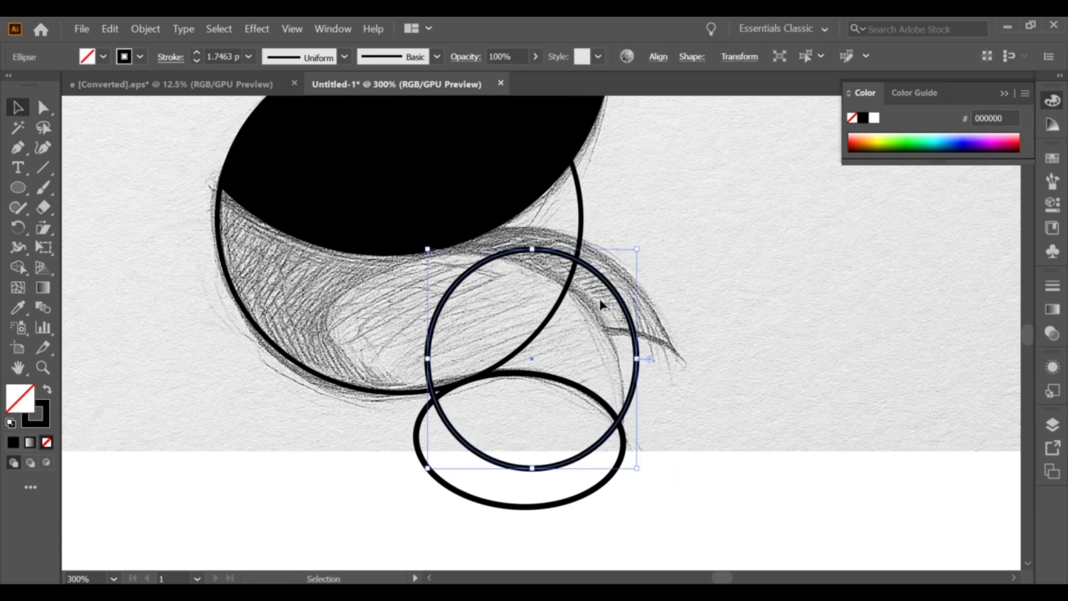
left_click_drag(615, 292, 551, 287)
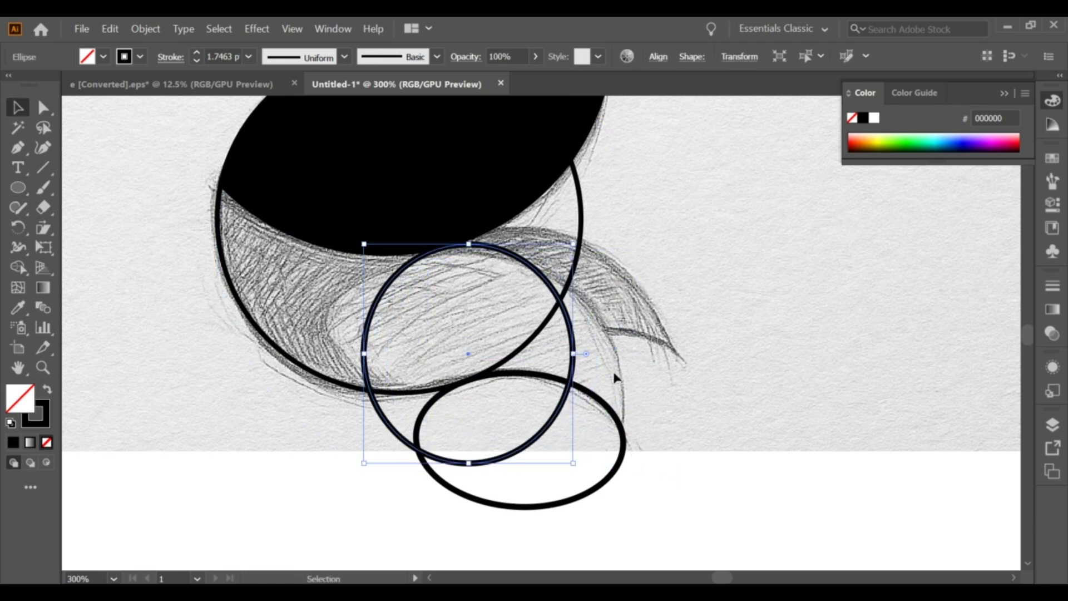
left_click_drag(573, 462, 627, 525)
left_click_drag(628, 245, 616, 257)
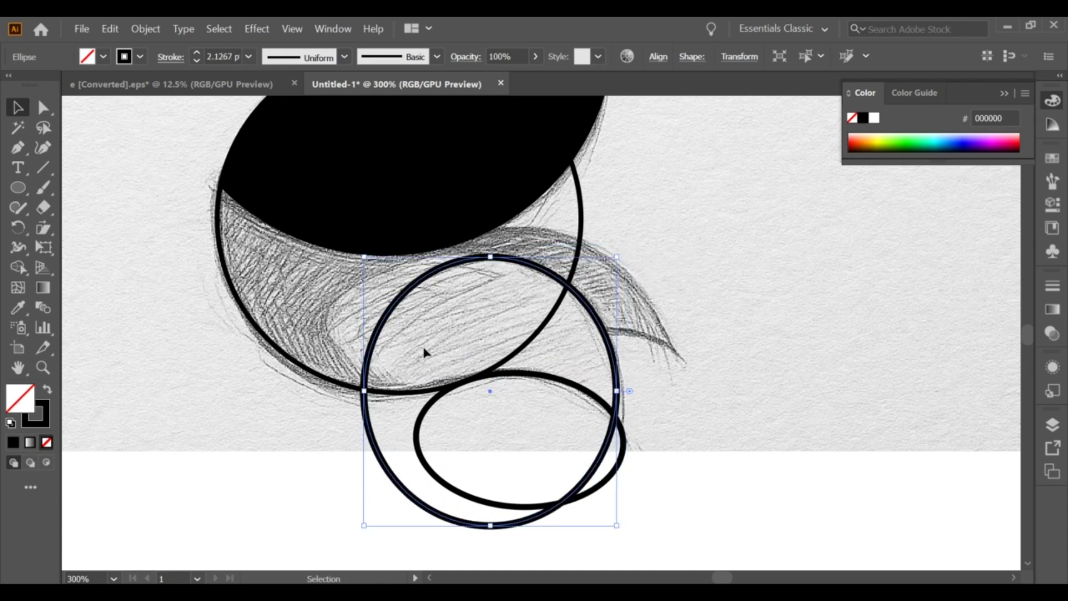
- Widen and heighten the large tail circle so it meets the black shape and the tail's sketched outer edge
left_click_drag(364, 391, 322, 391)
left_click_drag(469, 256, 469, 247)
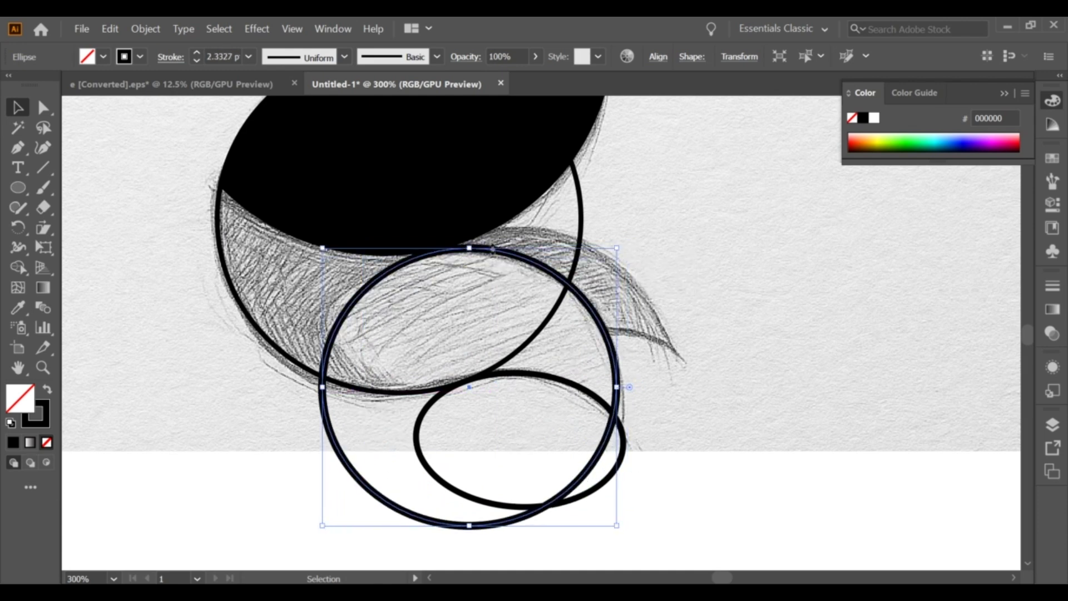
left_click_drag(616, 525, 621, 537)
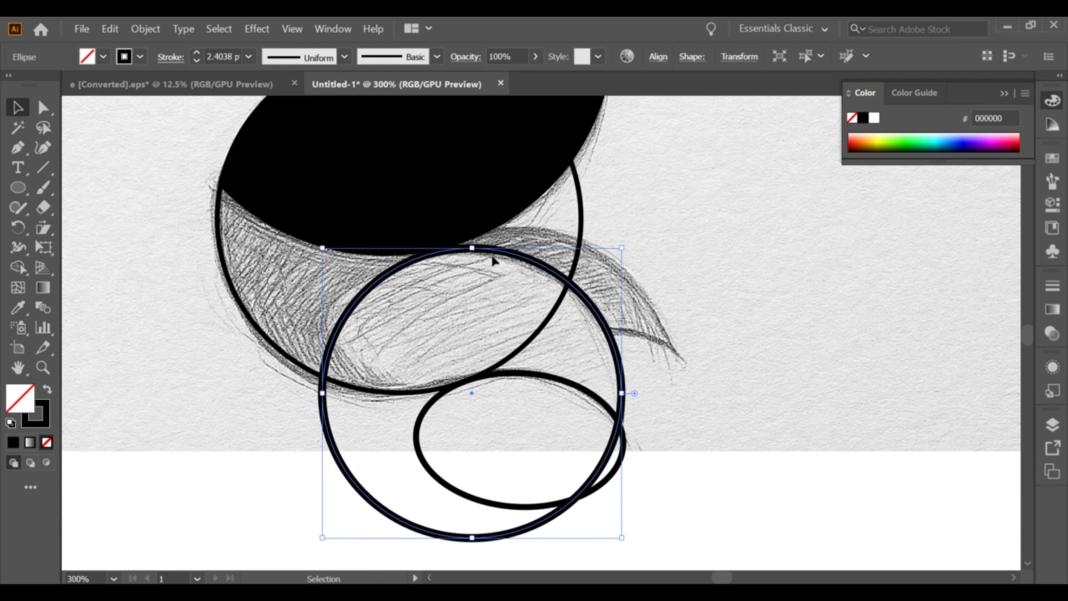
left_click_drag(471, 245, 471, 245)
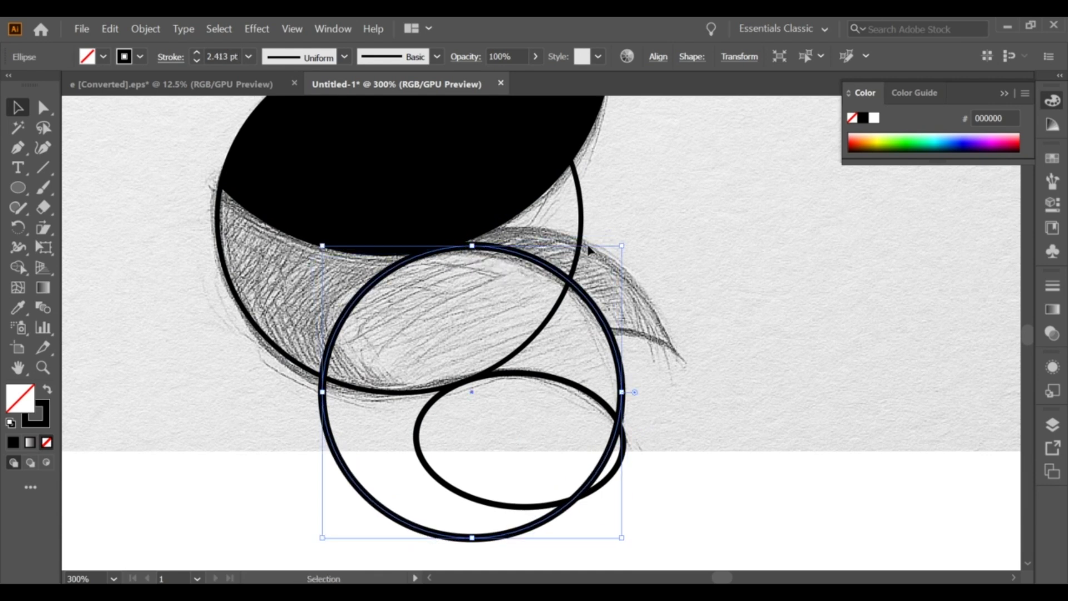
left_click_drag(623, 242, 620, 243)
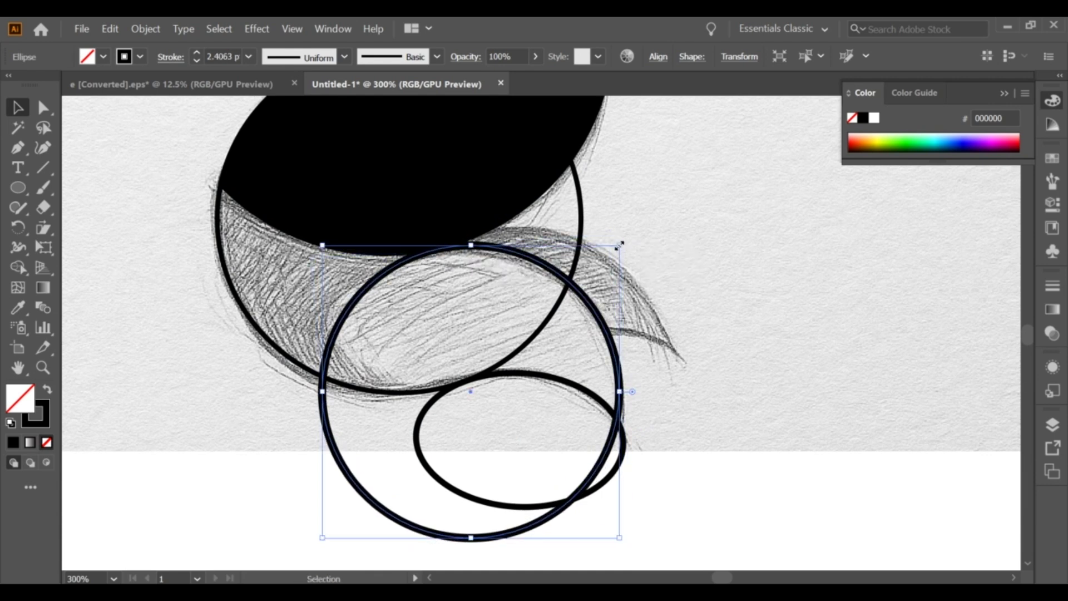
left_click_drag(619, 537, 624, 542)
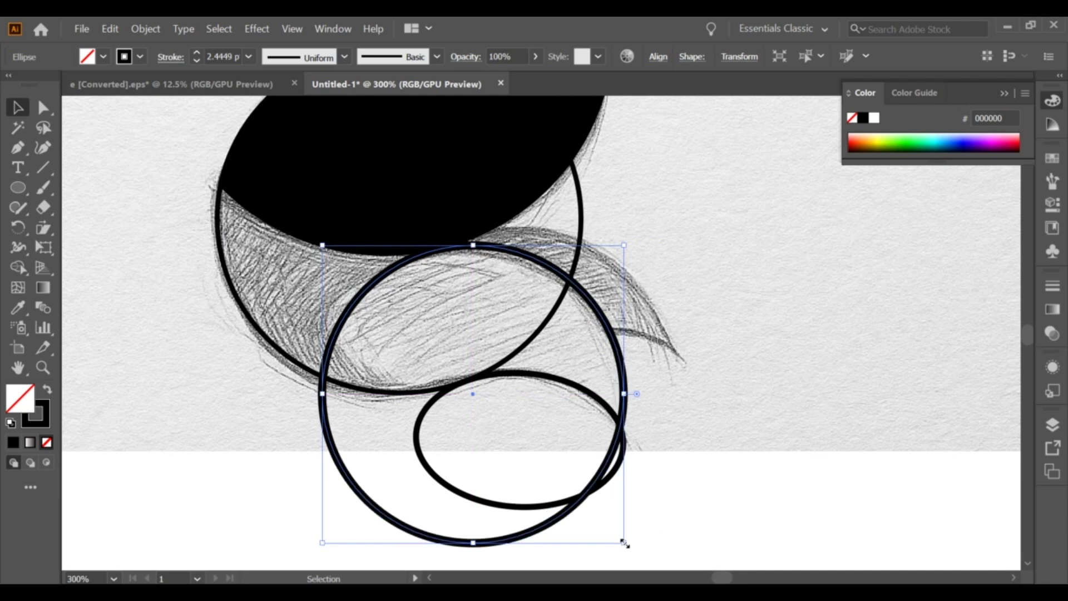
left_click_drag(473, 245, 473, 242)
left_click(443, 301)
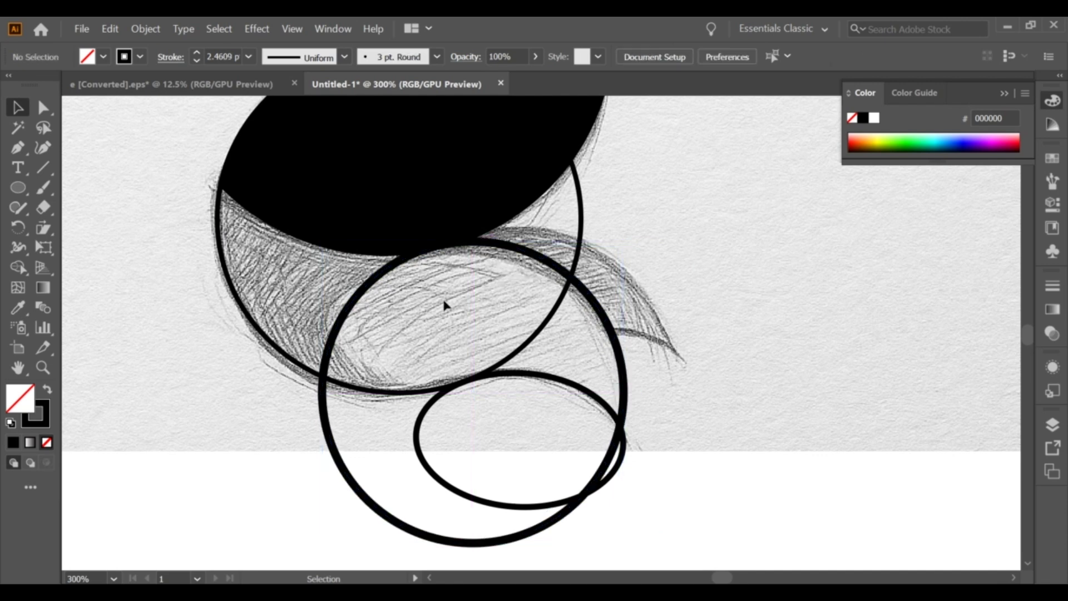
- Shift the large tail circle slightly and adjust its width to match the sketched tail edge
left_click_drag(576, 297, 572, 301)
left_click_drag(614, 399, 622, 399)
left_click(666, 393)
left_click_drag(616, 356, 652, 338)
key("ctrl+z")
left_click(248, 272)
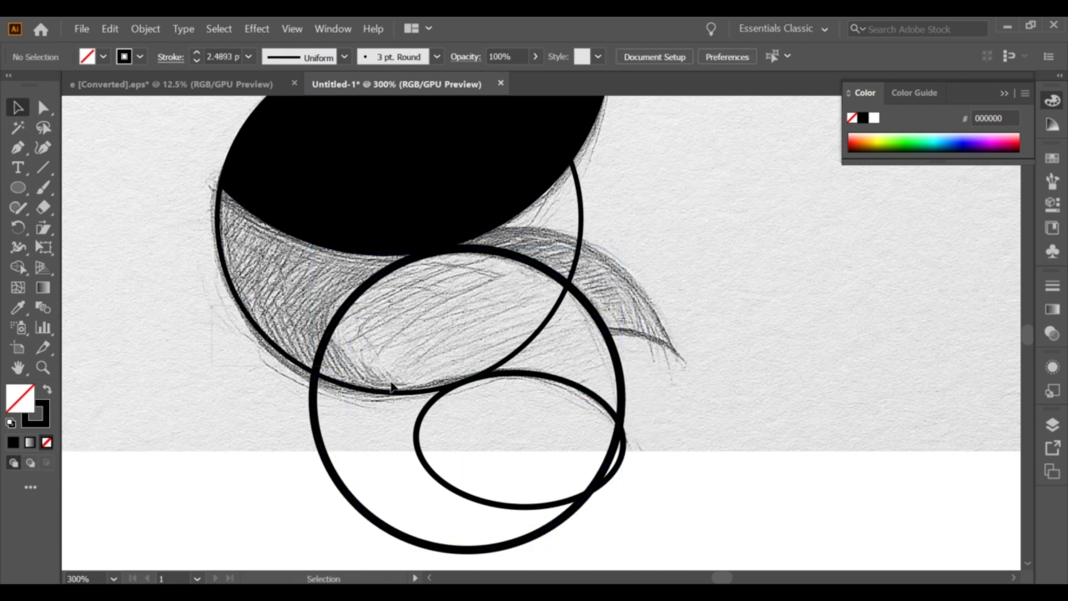
- Give the unfilled lower body shape and both tail ellipses the same stroke with the Eyedropper
key("ctrl+a")
key("i")
left_click(328, 331)
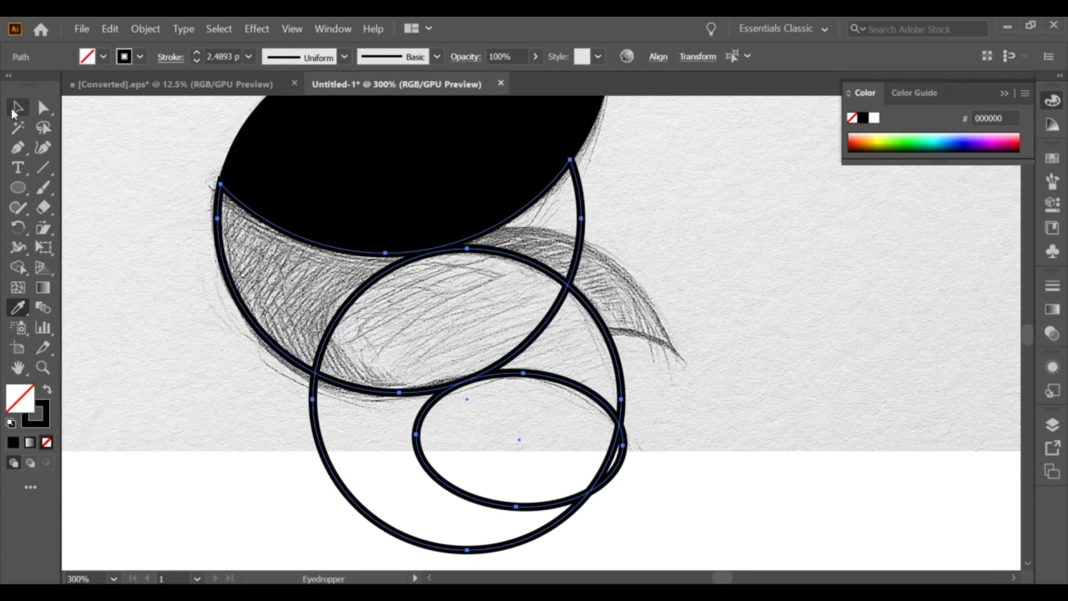
left_click(16, 107)
left_click(173, 301)
- Nudge the small bottom ellipse slightly left to refine where it meets the body outline
key("ctrl+a")
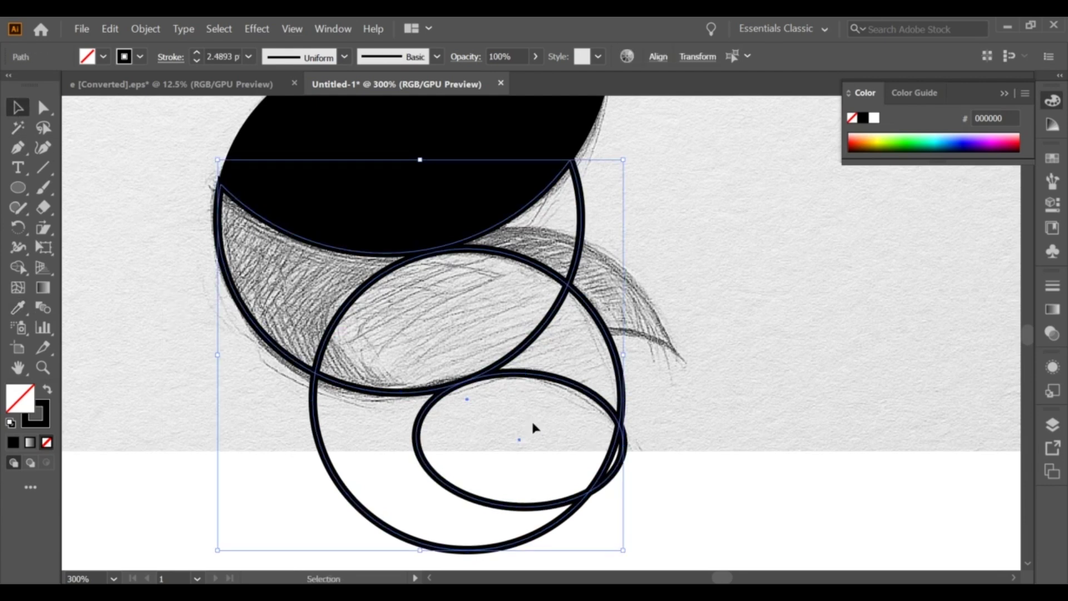
left_click(18, 269)
left_click(17, 112)
left_click(185, 305)
left_click(492, 381)
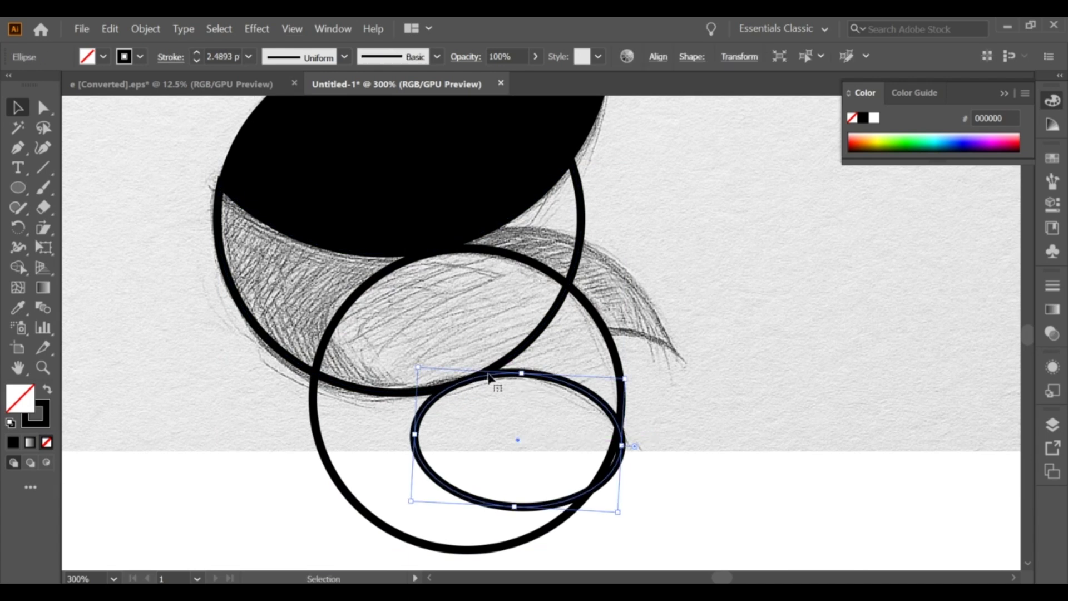
left_click_drag(663, 393, 631, 461)
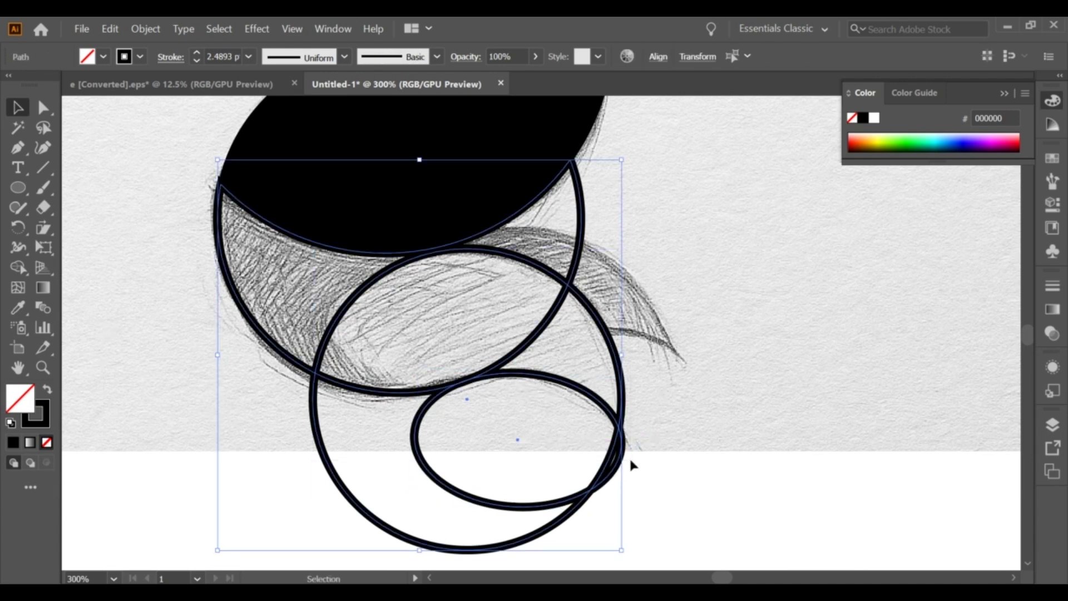
left_click(17, 268)
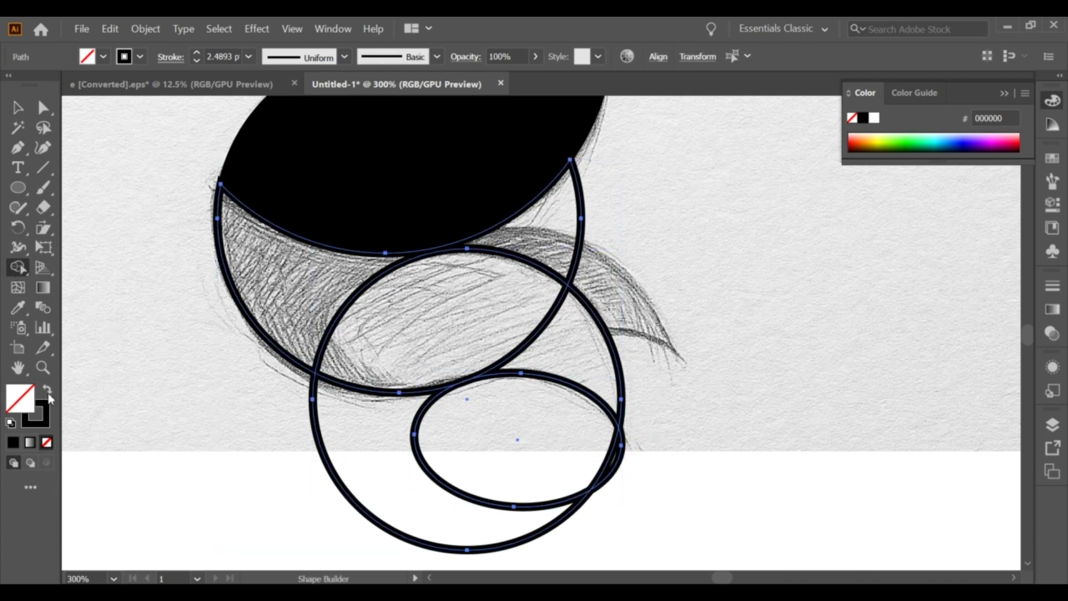
key("shift+x")
mouse_move(547, 344)
left_mouse_down()
mouse_move(326, 303)
mouse_move(341, 298)
left_mouse_up()
key("ctrl+z")
- Extend the top of the large tail circle upward so it overlaps the black shape's lower edge
left_click(17, 108)
left_click(400, 267)
left_click(457, 250)
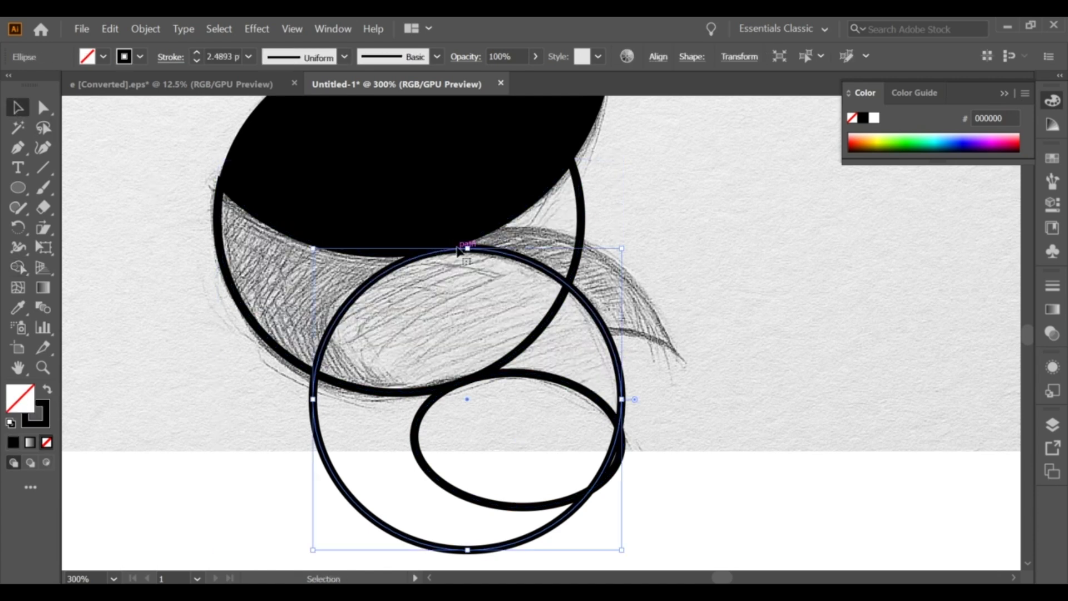
left_click_drag(462, 245, 467, 242)
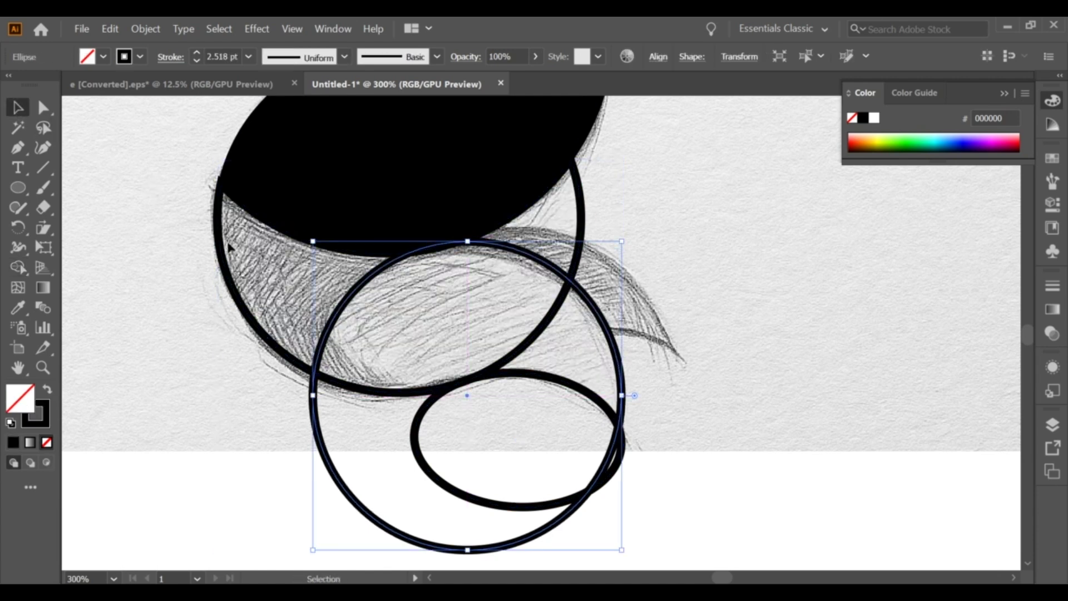
- Select all the outlines and merge the sketched lower body and its tail into a black-filled shape with Shape Builder
key("ctrl+a")
key("shift+m")
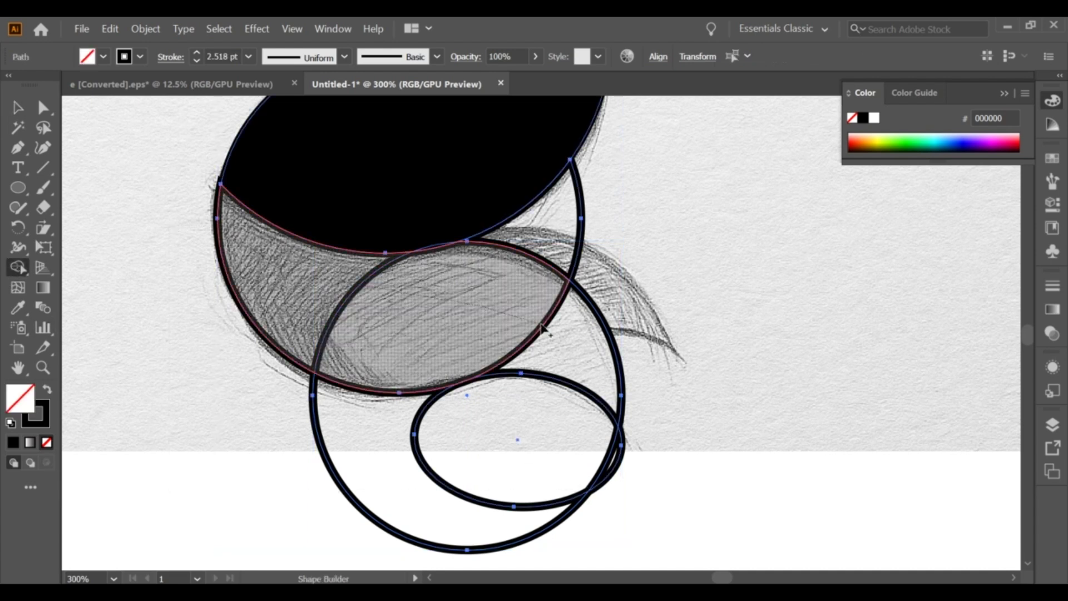
left_click_drag(550, 327, 549, 326)
left_click(48, 389)
left_click(261, 285)
key("v")
key("ctrl+minus")
key("ctrl+minus")
key("ctrl+minus")
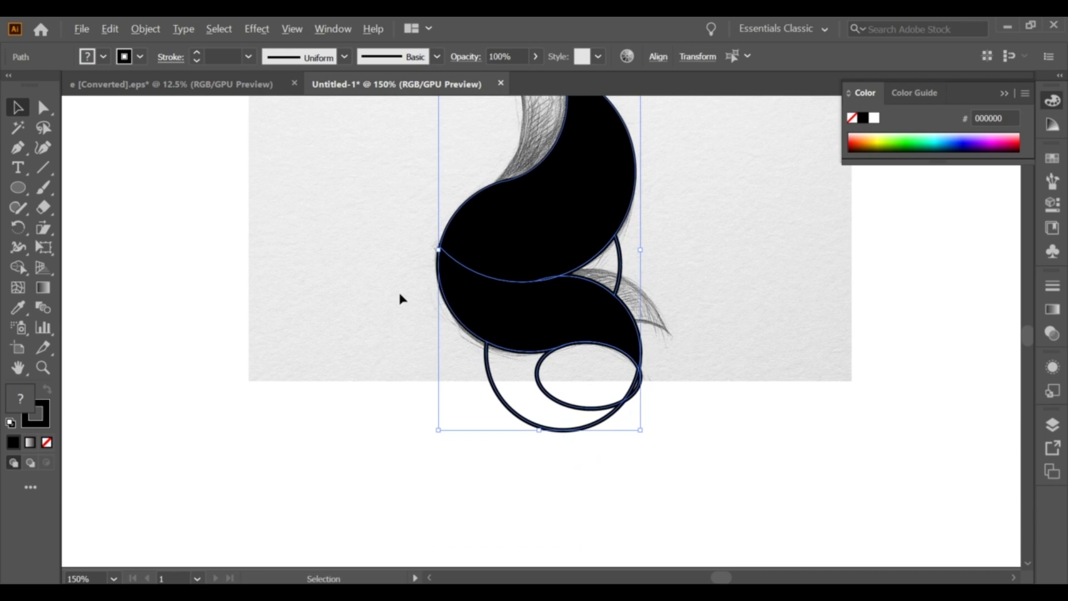
- Delete the leftover circle and ellipse outlines around the tail, including the remaining arc between the body and tail
left_click(484, 365)
left_click_drag(484, 365, 484, 407)
key("Delete")
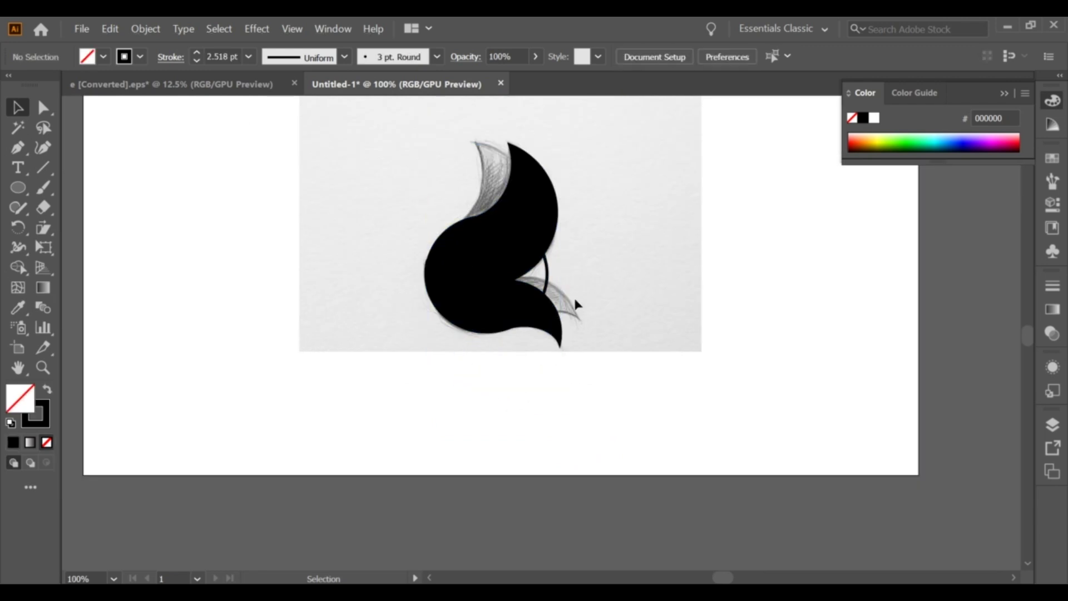
left_click(545, 278)
key("Delete")
- Remove the stroke from the black lower body shape, keeping its fill
left_click(524, 309)
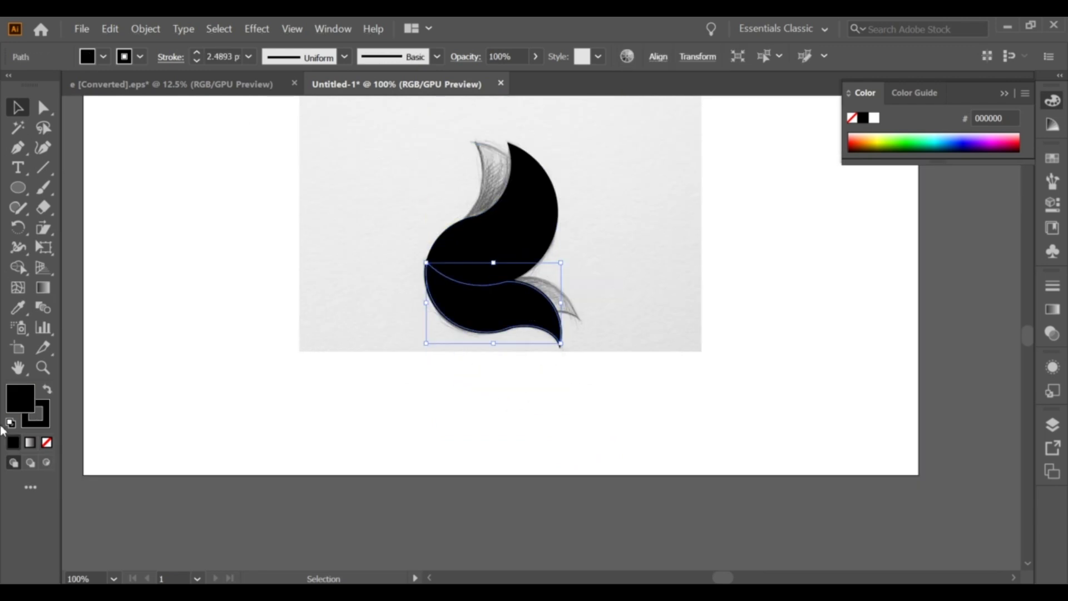
left_click(47, 442)
left_click(351, 377)
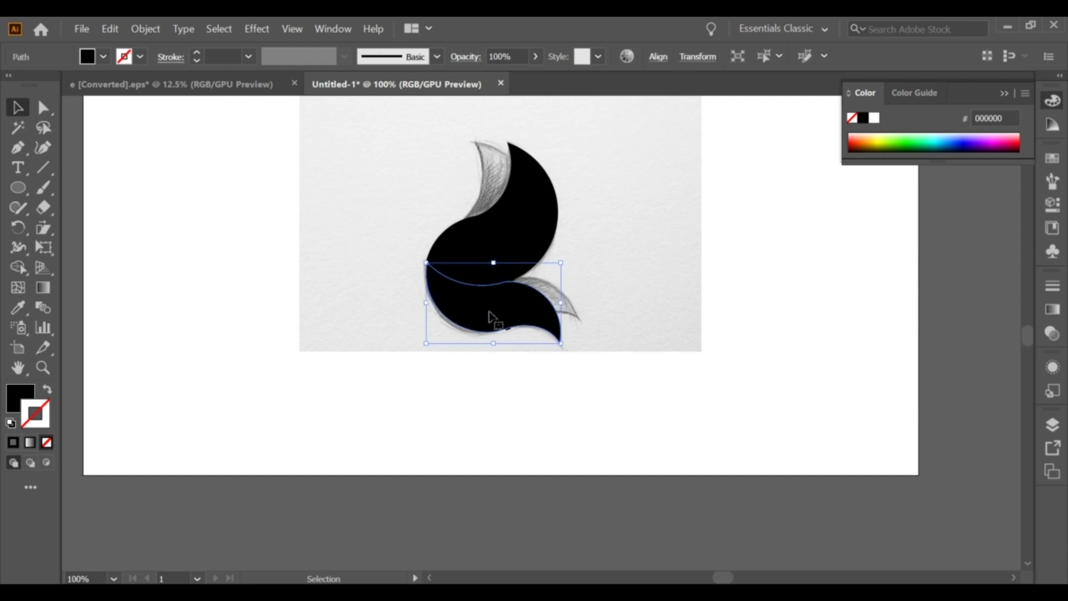
- Smooth the outline of the lower body shape with the Smooth tool
scroll(527, 365, "up", 1)
left_click_drag(543, 341, 532, 374)
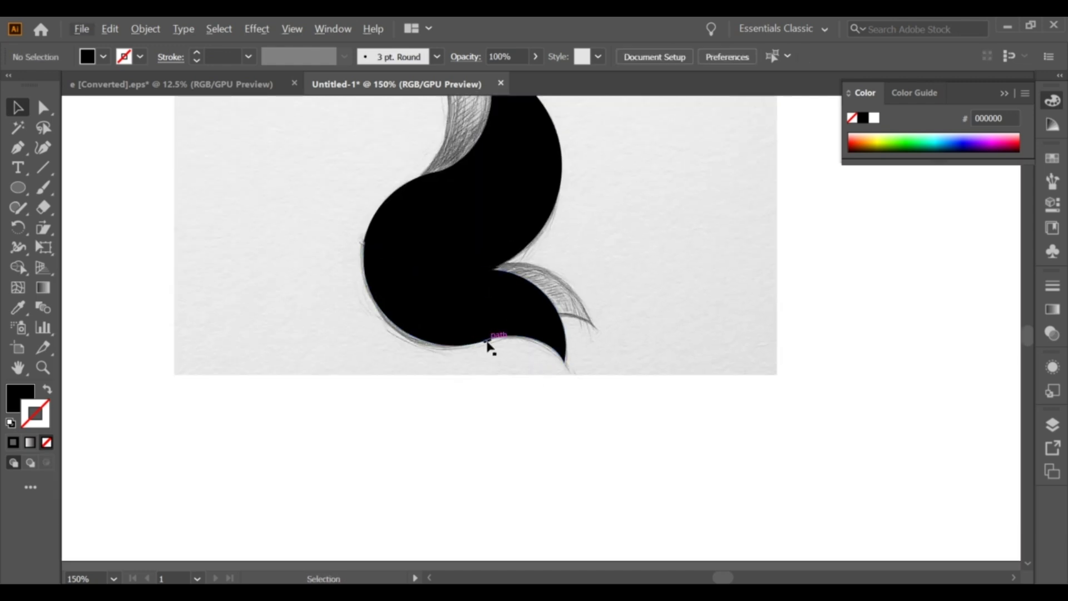
left_click(487, 343)
scroll(481, 287, "up", 2)
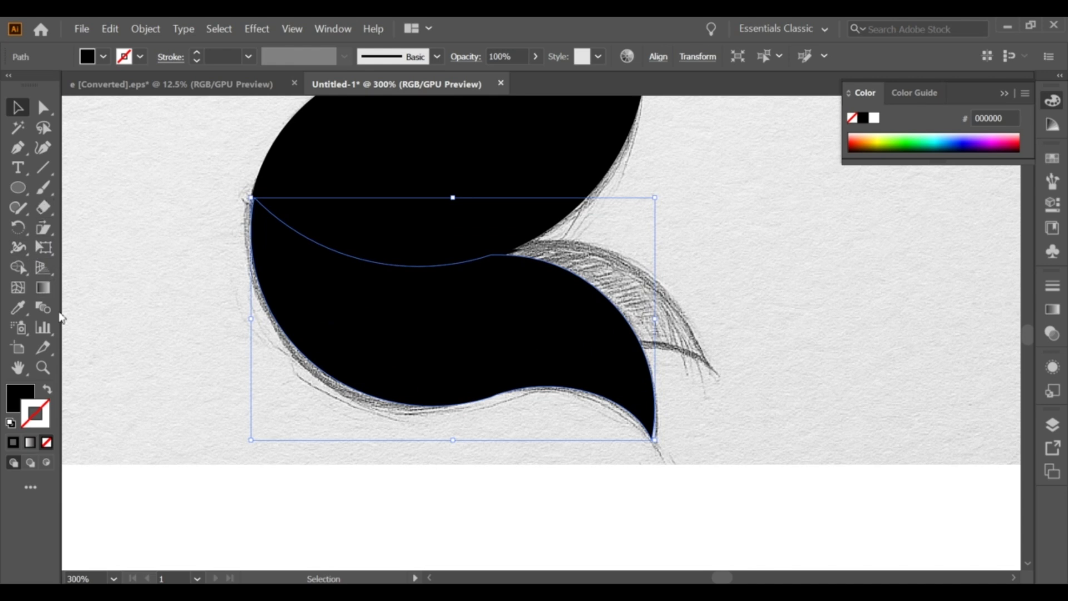
left_click_drag(18, 207, 97, 248)
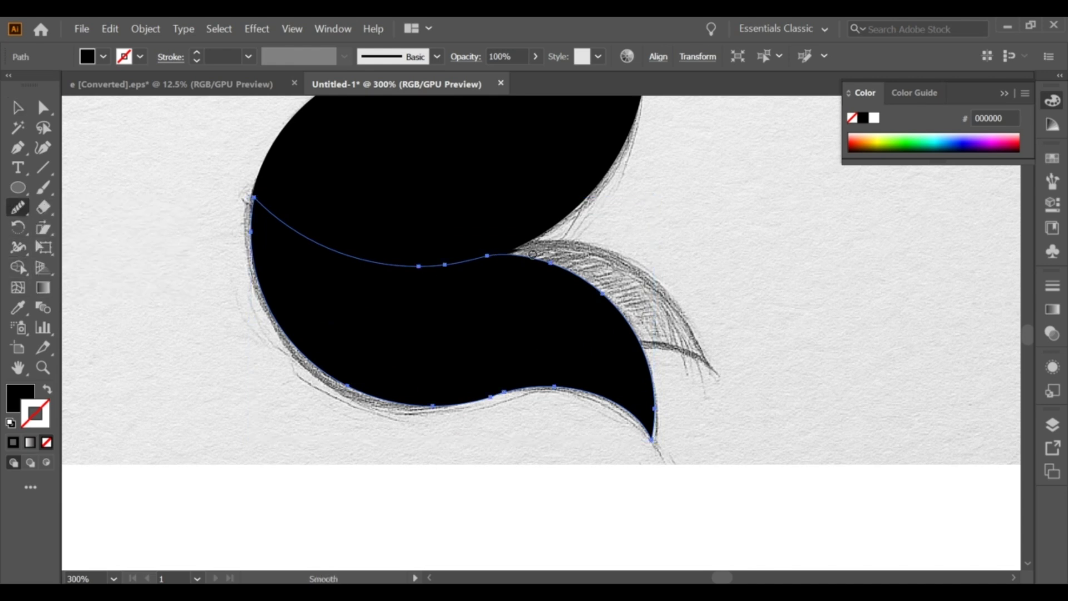
key("v")
left_click(74, 186)
- Remove the stroke from the black upper body shape
scroll(310, 334, "down", 1)
left_click(349, 251)
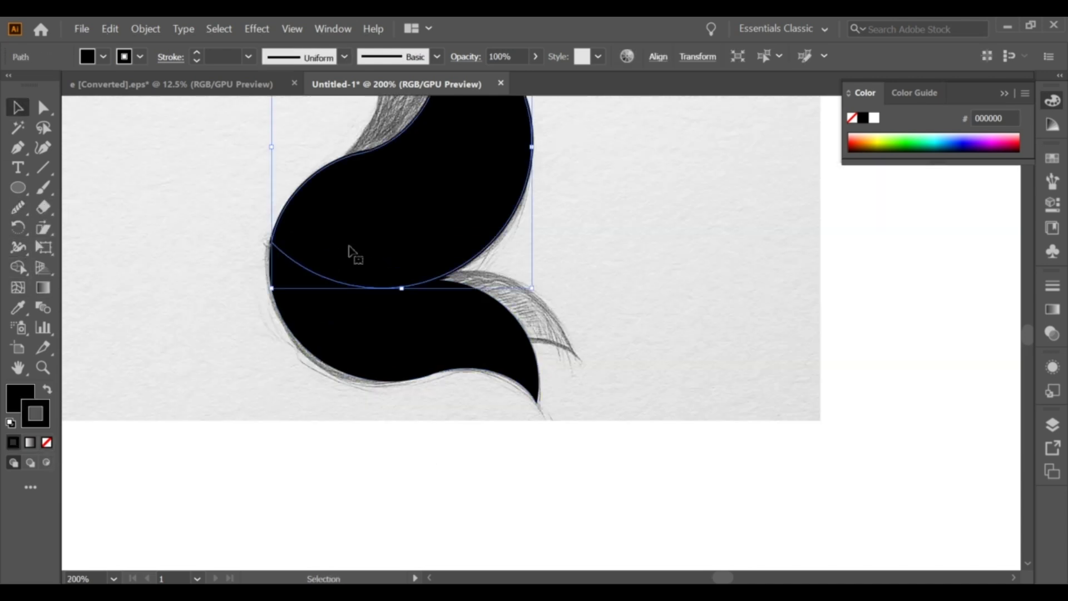
left_click(47, 443)
left_click(167, 356)
- Delete the stray stroked piece left at the inner bend of the upper body shape
scroll(333, 231, "up", 3)
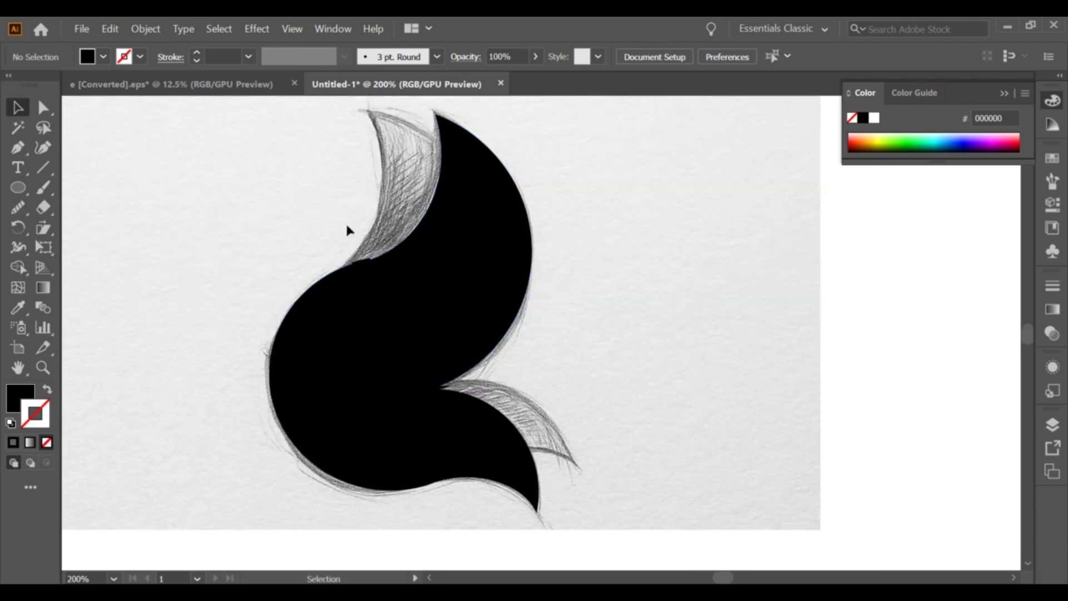
scroll(349, 239, "up", 2)
left_click(383, 284)
key("Delete")
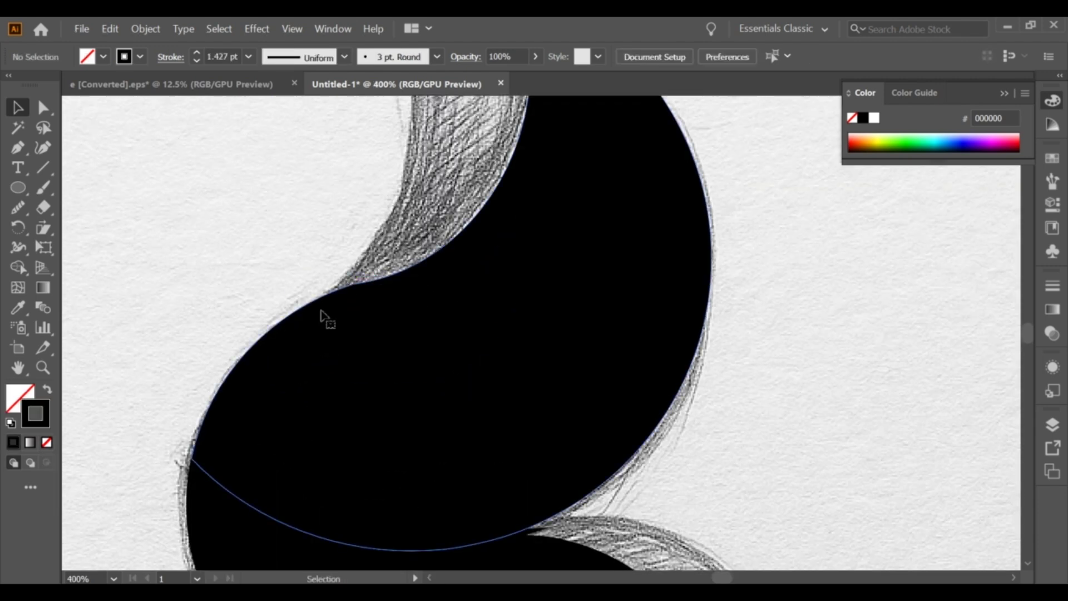
- Smooth the upper body shape's outline at its inner bend with the Smooth tool
left_click(321, 310)
left_click(18, 207)
left_click(17, 109)
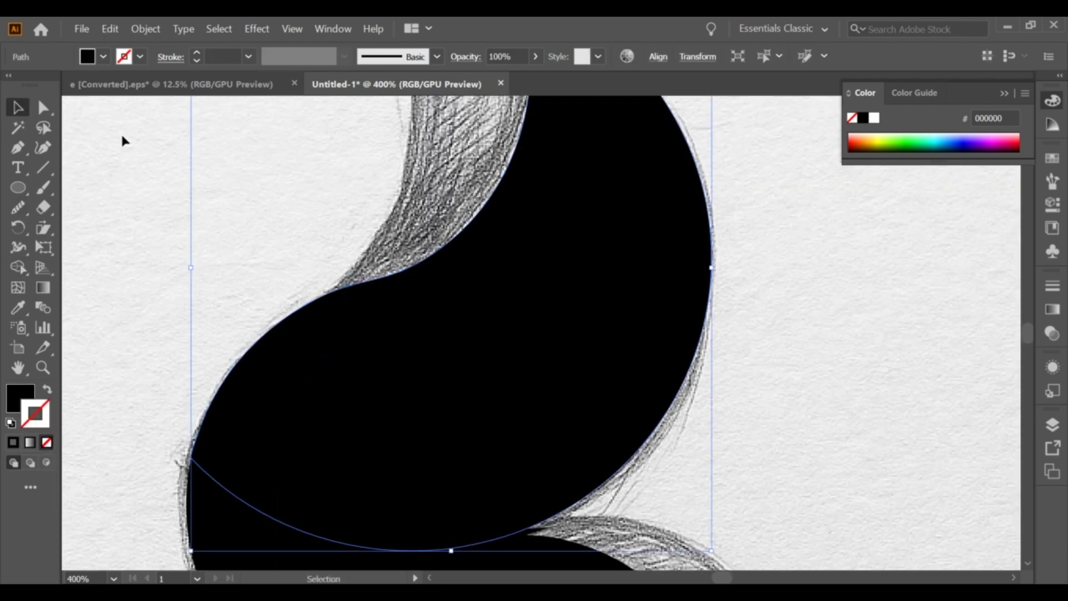
left_click(125, 139)
- Shift the lower body shape down away from the upper one and select the stray stroke fragment hidden between them
scroll(281, 212, "down", 2)
left_click_drag(282, 211, 346, 201)
left_click(469, 369)
key("shift+Down")
key("shift+Down")
key("shift+Down")
left_click(473, 365)
left_click(471, 362)
key("shift+Up")
key("shift+Up")
left_click(441, 369)
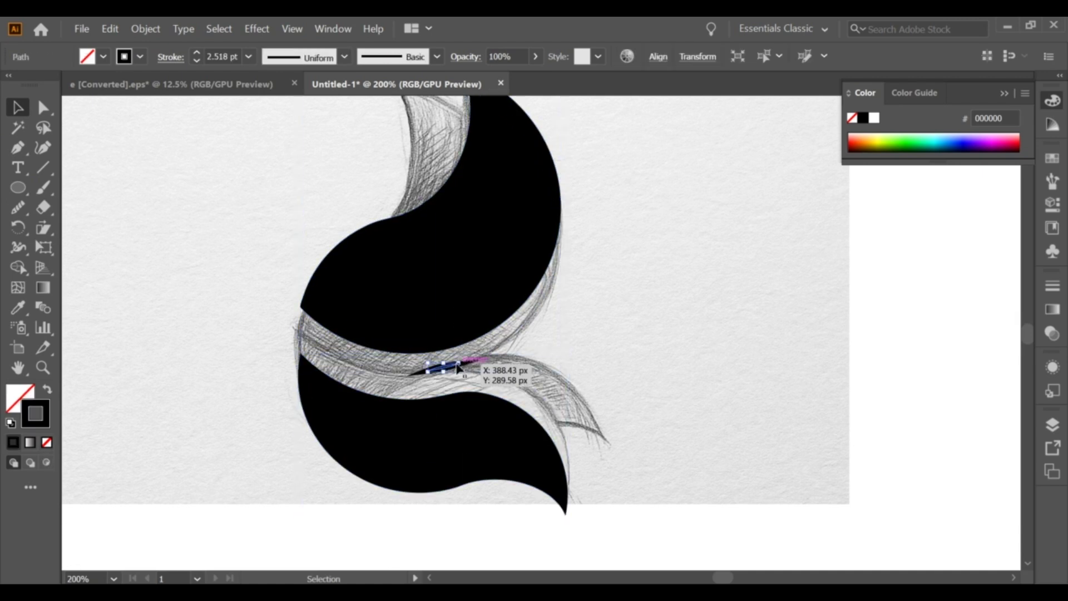
- Clear the stray stroke fragment and move the lower body shape back up against the upper body
left_click_drag(445, 351, 439, 352)
mouse_move(439, 427)
left_mouse_down()
mouse_move(439, 404)
mouse_move(433, 411)
left_mouse_up()
left_click(596, 419)
left_click(437, 409)
scroll(433, 407, "up", 2)
left_click(132, 298)
scroll(181, 312, "up", 2)
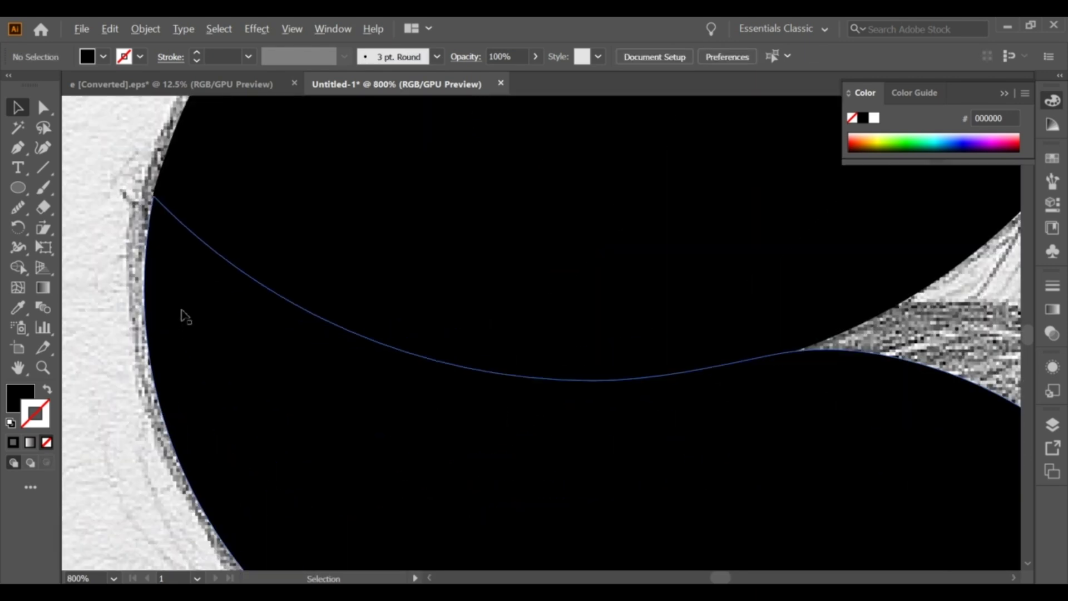
- Duplicate the lower body shape and rotate the copy to cover the second sketched tail tip
left_click(184, 312)
scroll(267, 300, "down", 4)
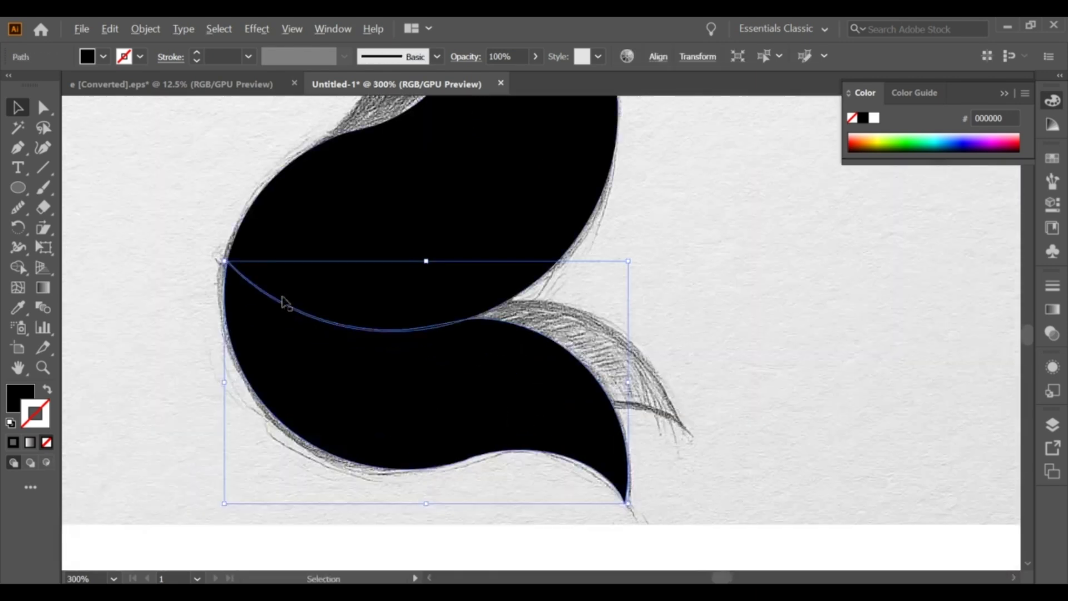
left_click(239, 362)
left_click_drag(419, 363, 462, 349)
left_click_drag(556, 425, 506, 350)
left_click(578, 343)
- Place a rotated copy of the upper body shape over the remaining shaded area at the top of the sketch
scroll(578, 344, "down", 1)
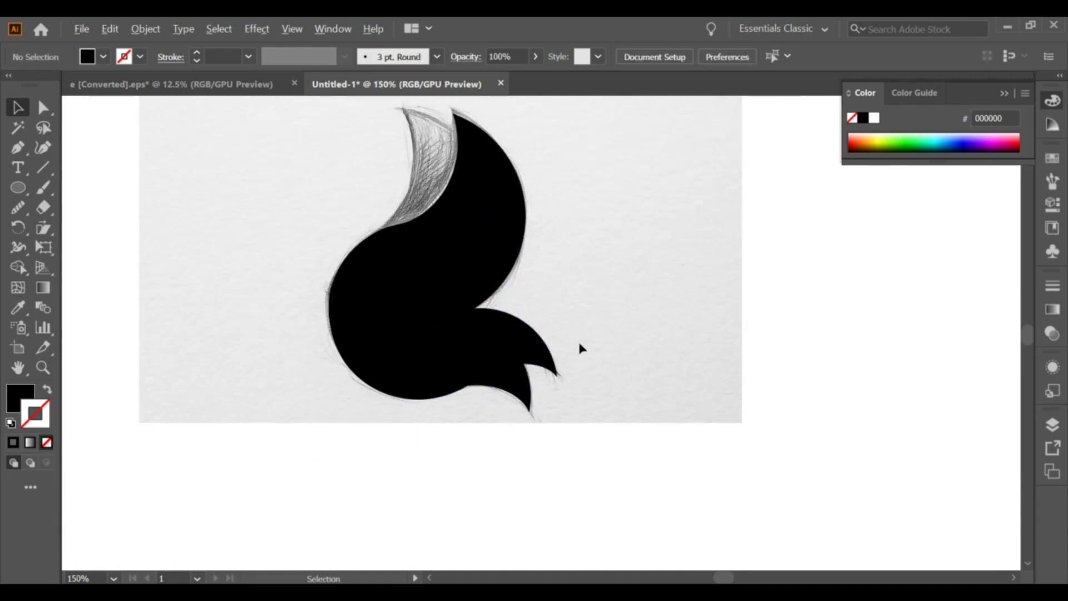
left_click_drag(578, 344, 591, 389)
left_click_drag(494, 287, 453, 282)
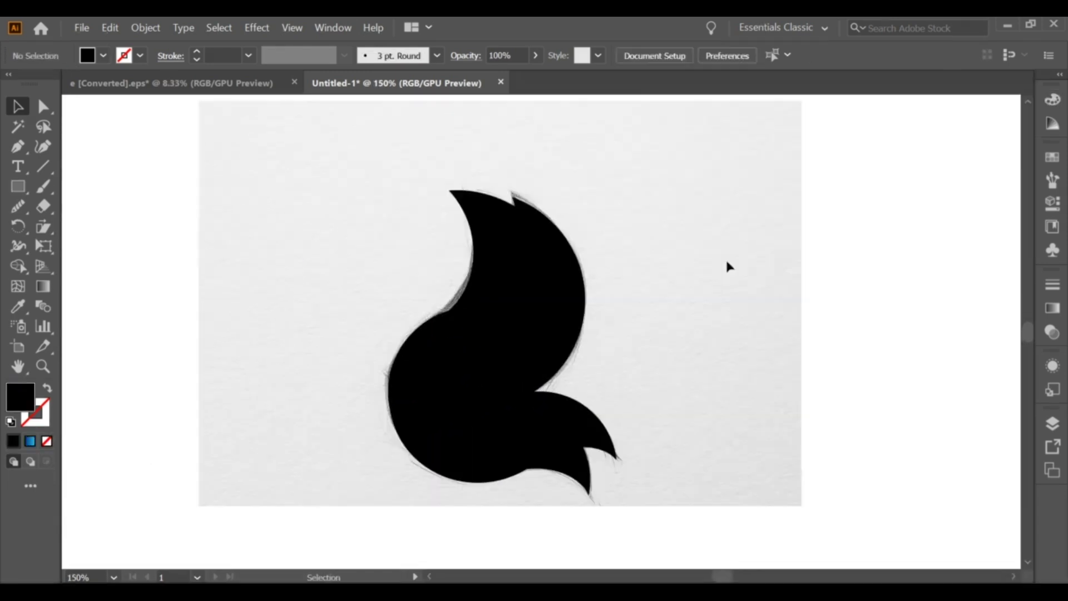
- Fill the main upper body shape with the green gradient swatch and bring it to the front
scroll(655, 305, "down", 1)
scroll(655, 305, "up", 1)
mouse_move(576, 276)
left_mouse_down()
mouse_move(683, 279)
mouse_move(591, 282)
left_mouse_up()
left_click(607, 205)
left_click(567, 231)
left_click(1052, 158)
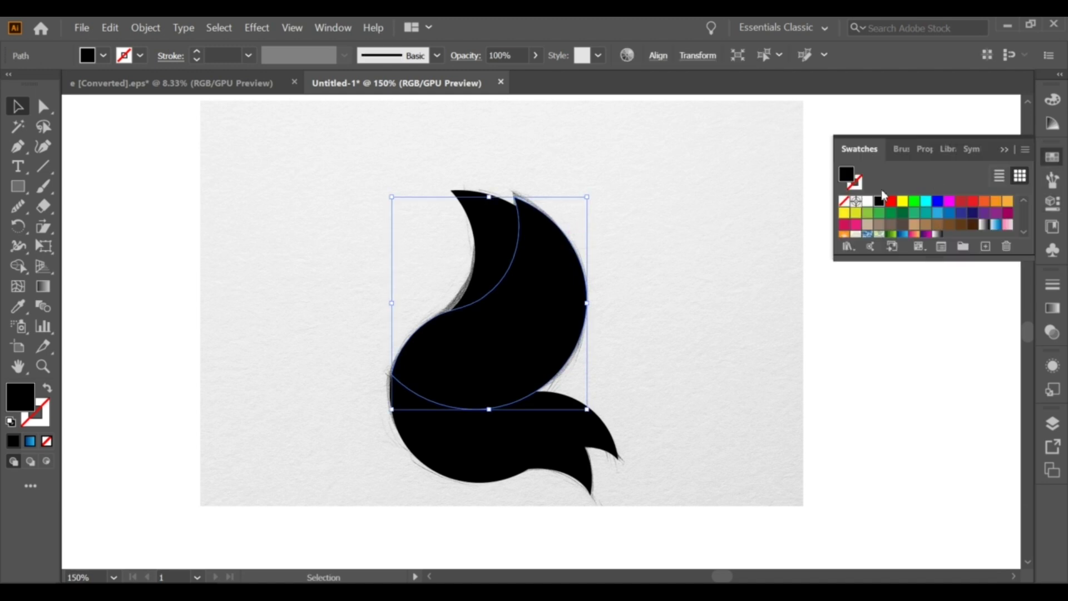
left_click(898, 235)
left_click(891, 236)
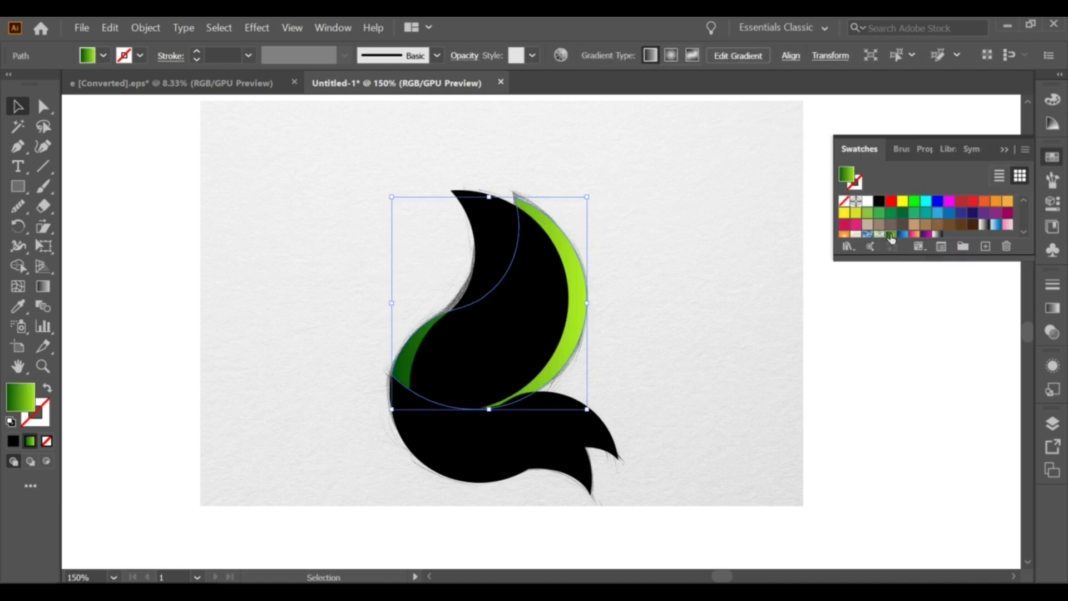
right_click(563, 256)
mouse_move(606, 483)
left_click(733, 484)
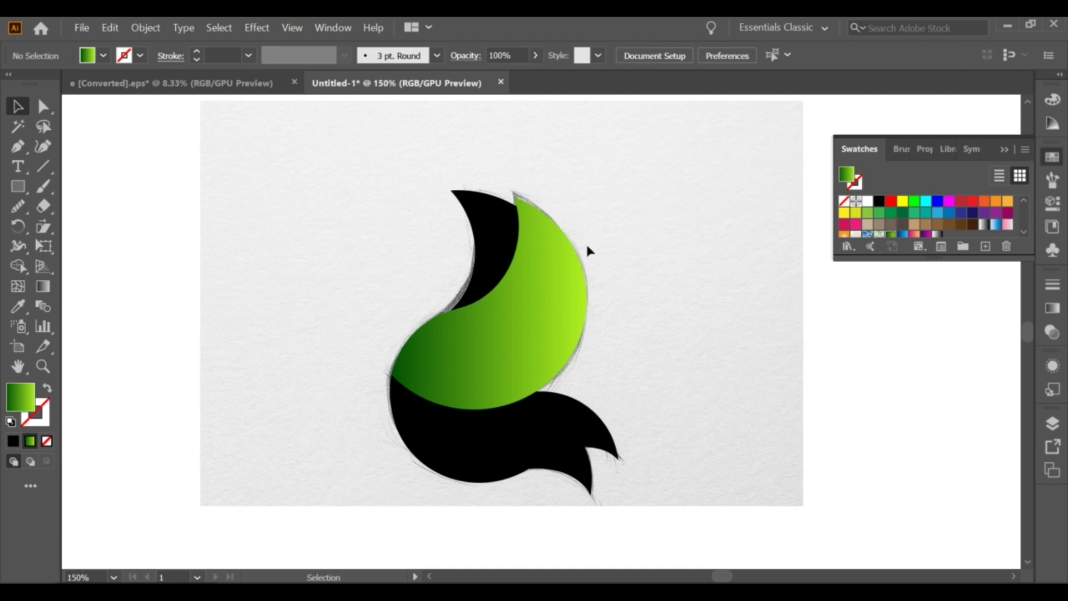
- Fill the rotated shape behind the green body with the blue gradient swatch
left_click(441, 253)
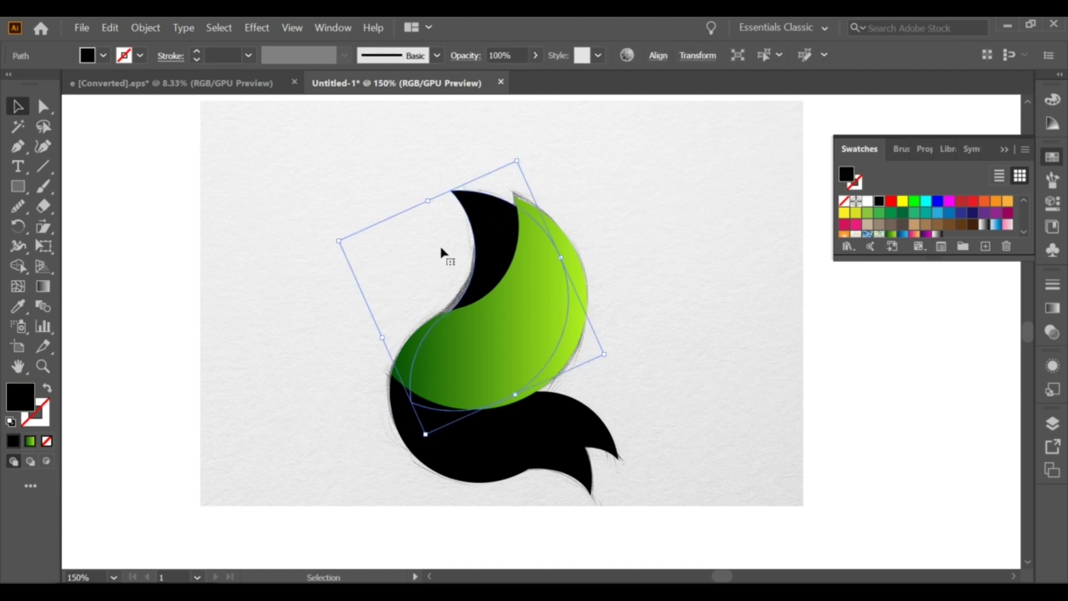
left_click(898, 235)
left_click(843, 317)
left_click(490, 267)
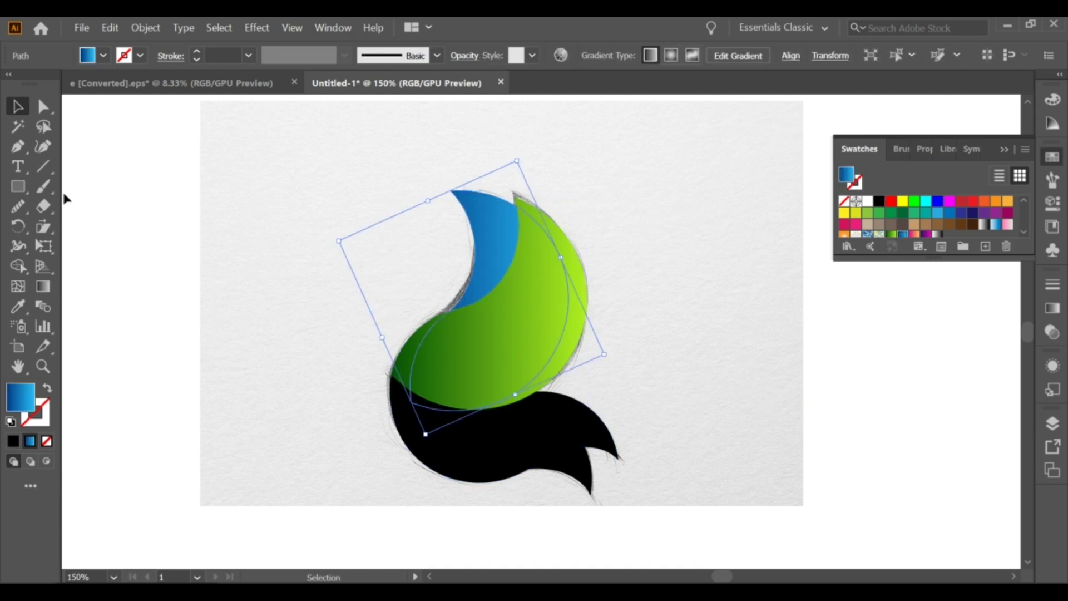
- Run the blue gradient vertically with its dark end at the lower side, and adjust its span to deepen the blue
left_click(50, 286)
left_click_drag(469, 181, 468, 132)
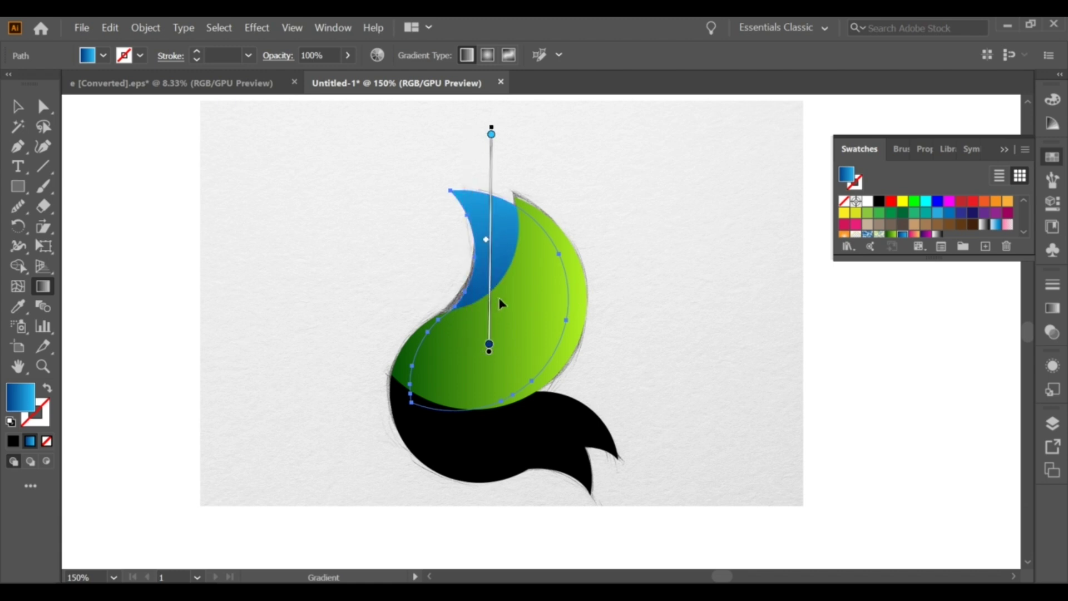
left_click(23, 114)
left_click(454, 269)
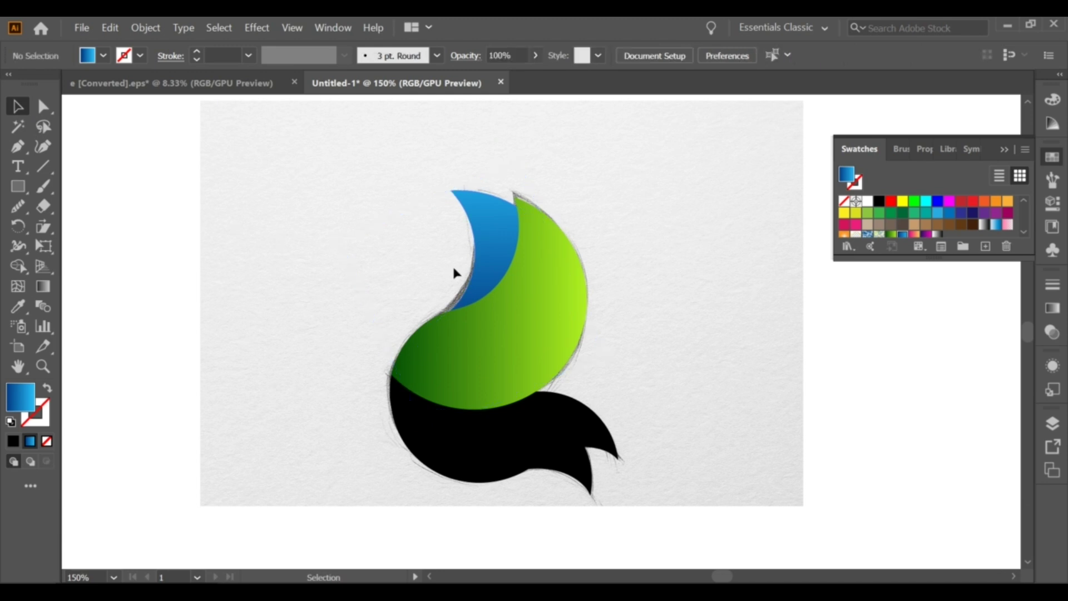
left_click(484, 237)
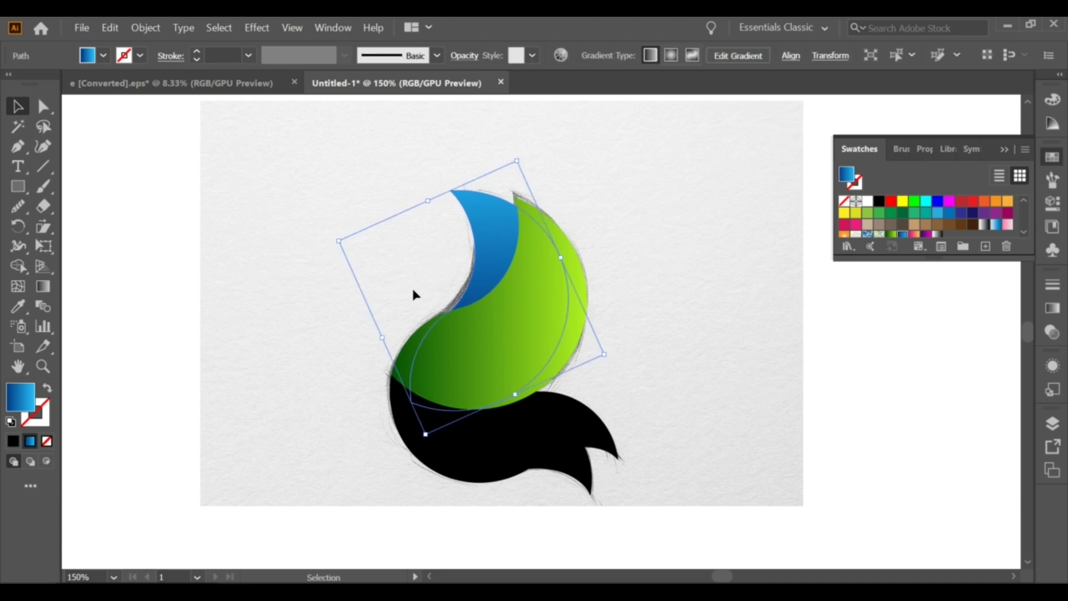
left_click(46, 290)
left_click_drag(489, 305, 489, 265)
left_click(26, 109)
key("ctrl+shift+a")
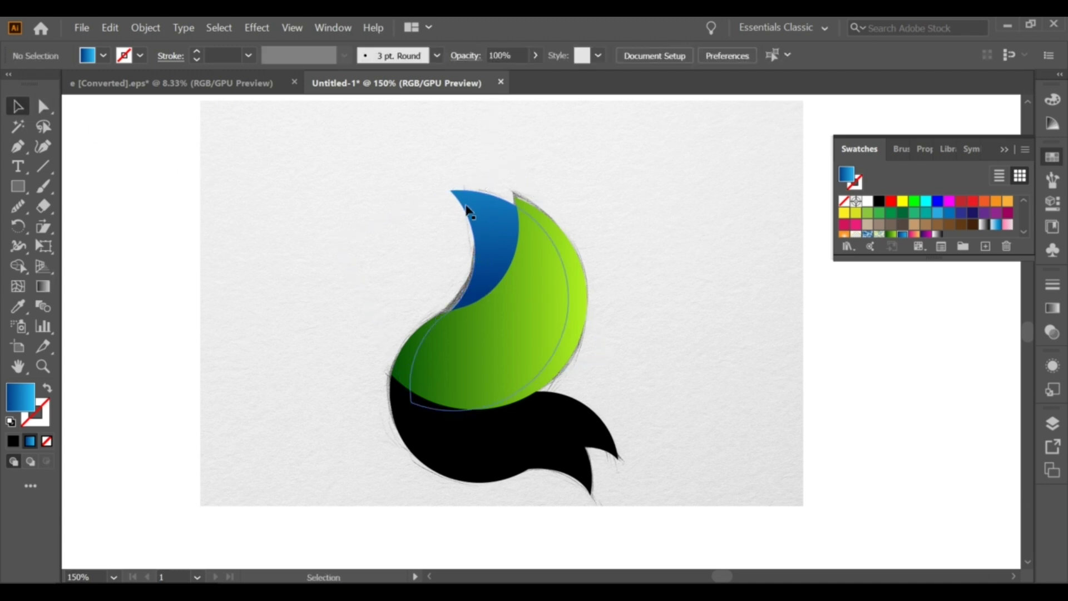
- Fill the rotated lower body copy with the pink-to-orange gradient swatch
left_click(534, 333)
scroll(695, 333, "down", 2)
key("ctrl+shift+a")
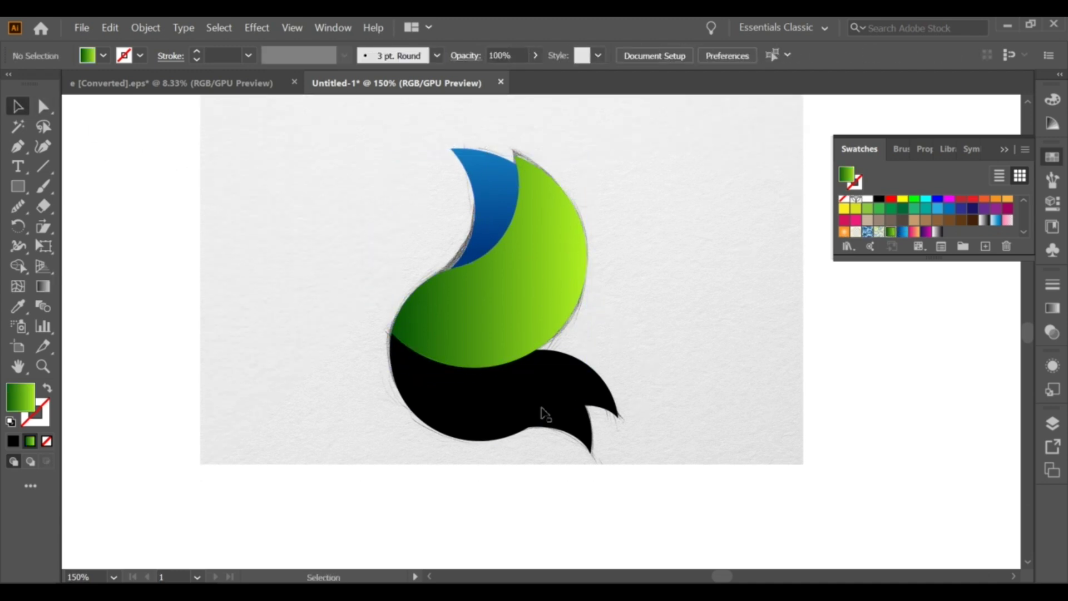
left_click(541, 409)
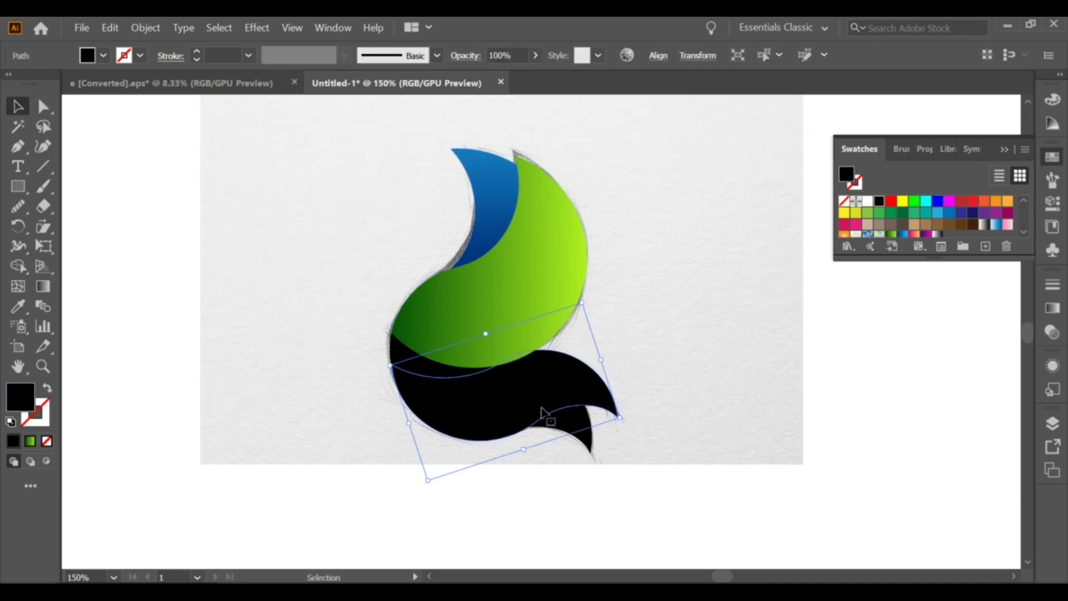
left_click(914, 232)
key("ctrl+shift+a")
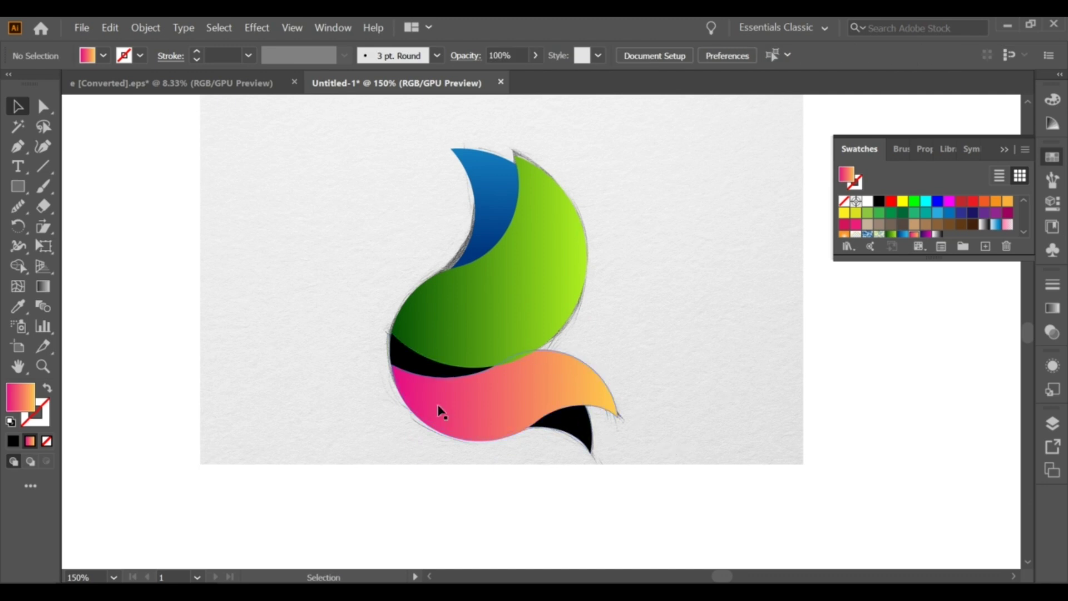
- Apply the same pink-to-orange gradient to the other lower body shape with the Eyedropper
left_click(583, 423)
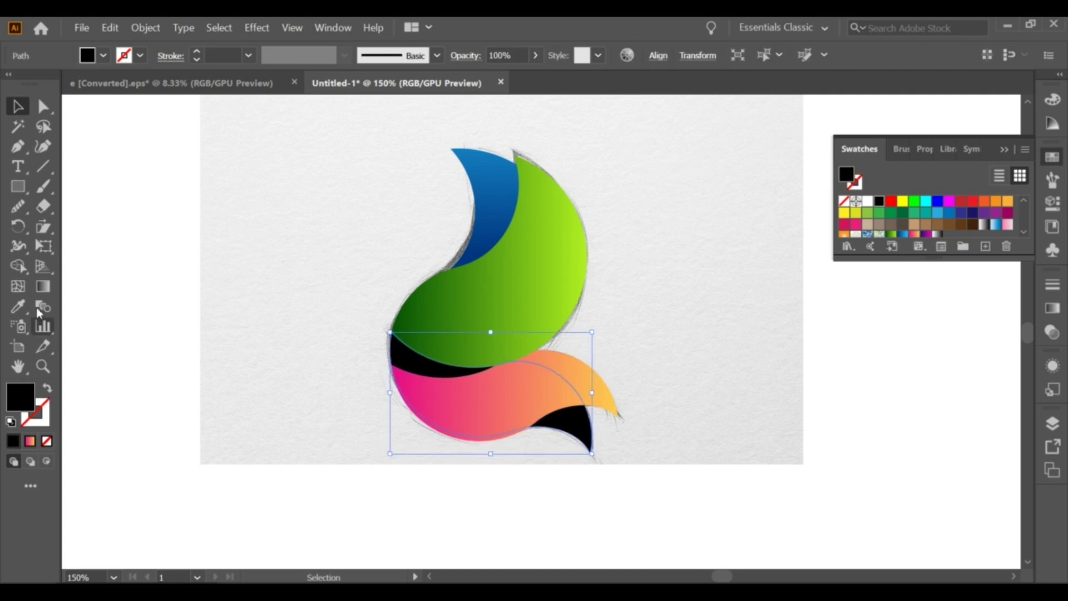
left_click(17, 306)
left_click(437, 401)
left_click(17, 106)
left_click(822, 442)
- Fill the rotated tail copy with the purple-to-magenta gradient swatch
left_click(600, 386)
left_click(926, 232)
key("a")
key("ctrl+z")
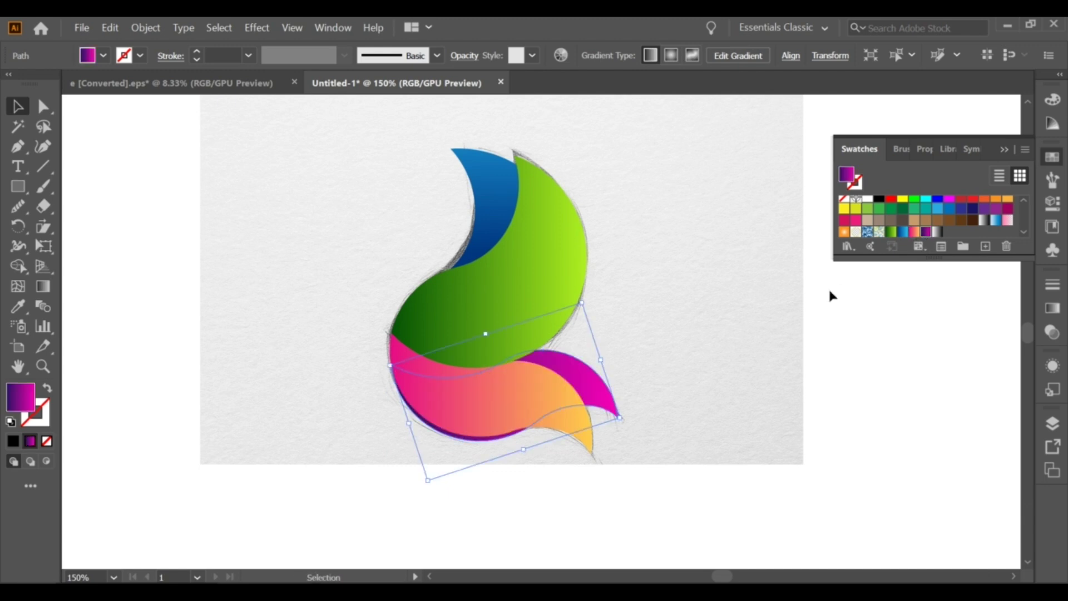
- Reverse the purple-to-magenta gradient horizontally so its dark purple end falls on the tail tip
left_click(838, 340)
left_click(588, 395)
left_click(43, 286)
left_click_drag(648, 386, 413, 390)
left_click(18, 107)
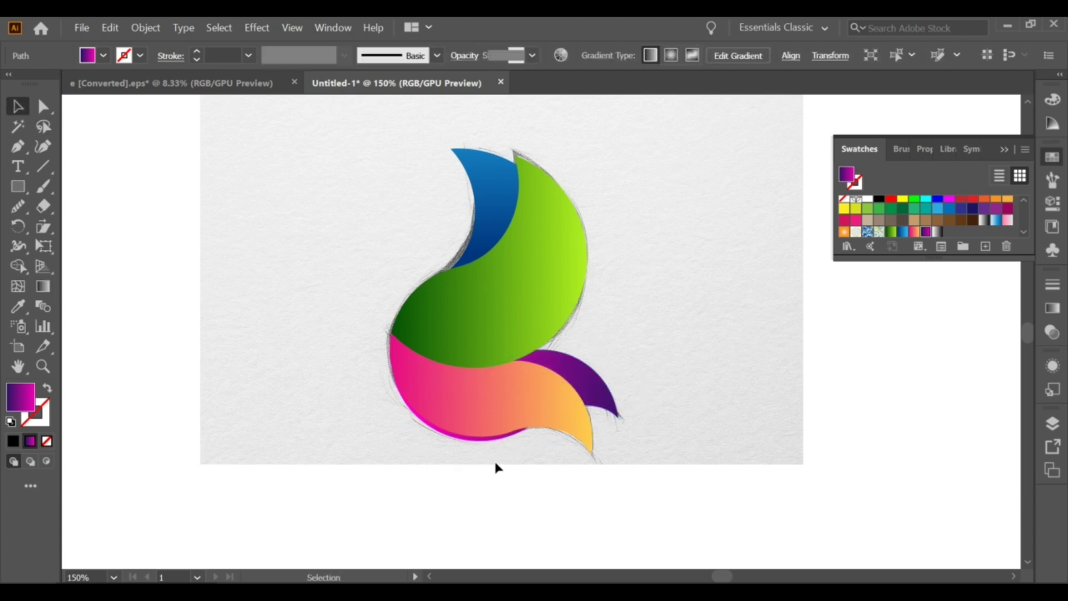
- Shrink and nudge the purple tail shape so its lower edge tucks behind the pink-orange shape
scroll(492, 462, "up", 2)
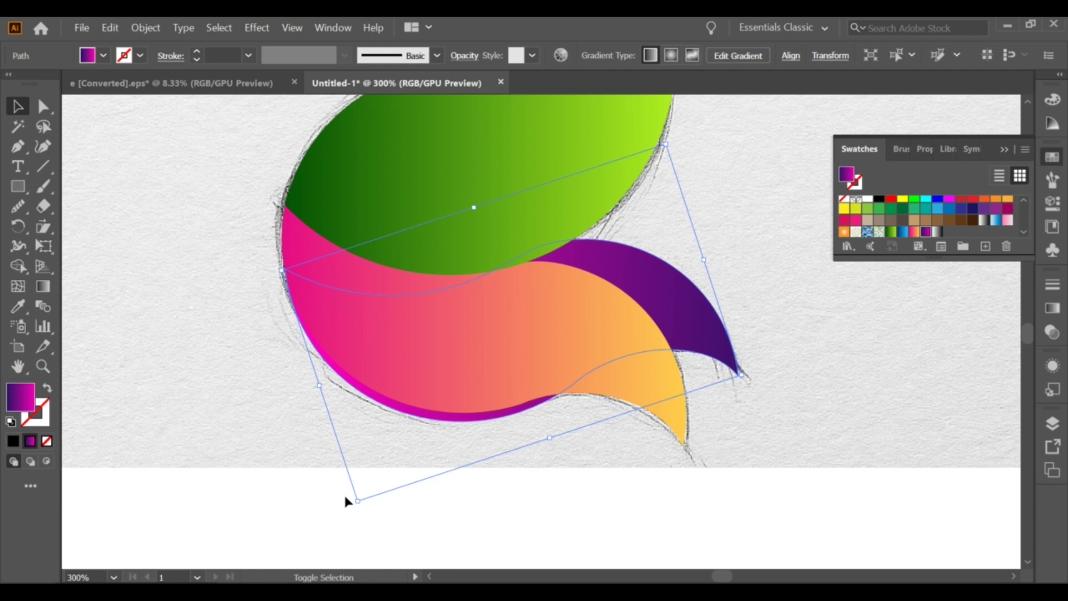
left_click_drag(353, 500, 352, 488)
left_click(462, 497)
left_click_drag(660, 296, 663, 298)
left_click(577, 463)
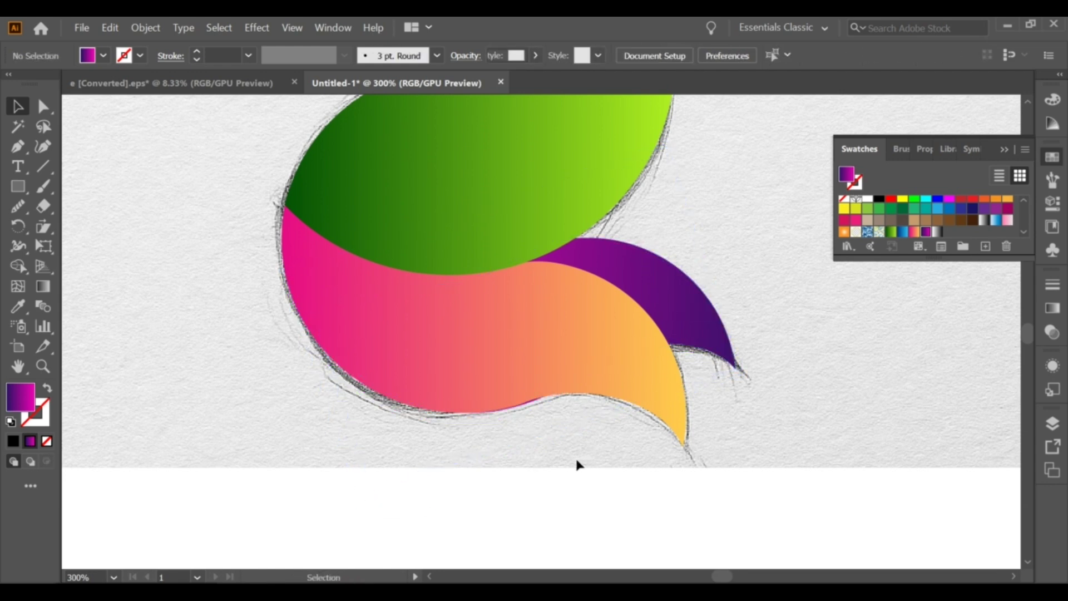
left_click(661, 294)
left_click(731, 415)
scroll(730, 415, "down", 2)
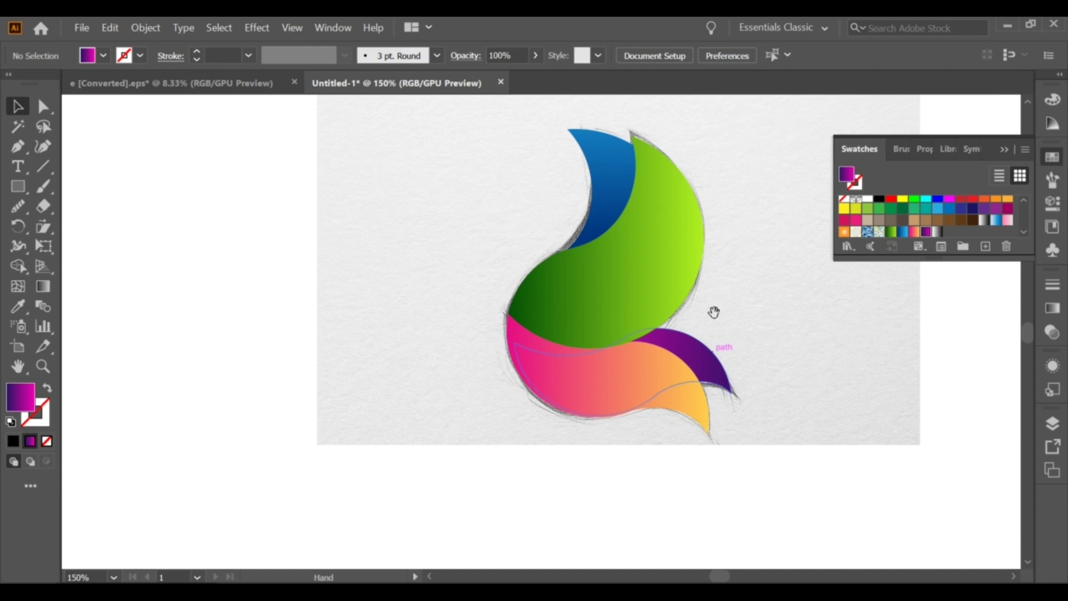
- Draw a closed highlight shape with the Pencil tool over the upper part of the green body, beside the blue shape
scroll(664, 299, "up", 1)
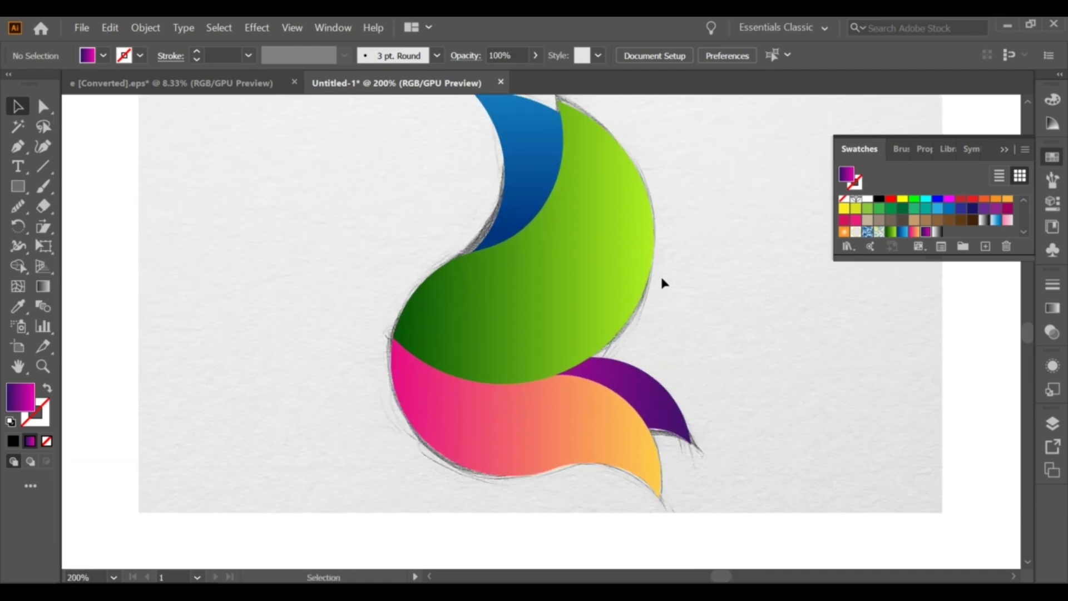
left_click(490, 400)
left_click(330, 306)
mouse_move(18, 206)
left_mouse_down()
mouse_move(83, 245)
mouse_move(84, 226)
left_mouse_up()
key("Caps_Lock")
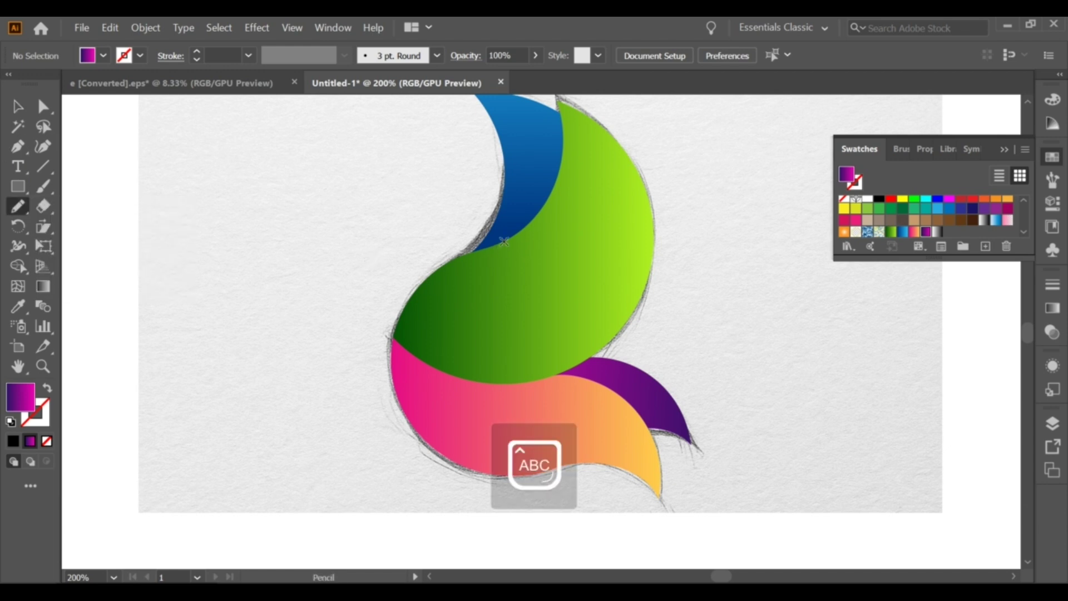
mouse_move(537, 235)
left_mouse_down()
mouse_move(592, 241)
mouse_move(654, 289)
left_mouse_up()
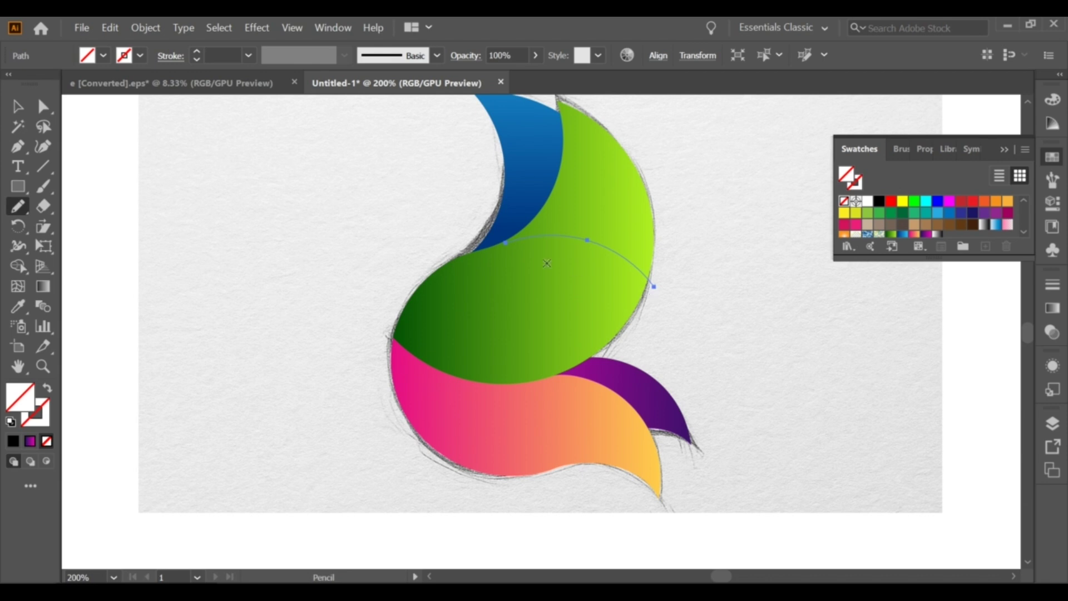
left_click_drag(488, 262, 503, 323)
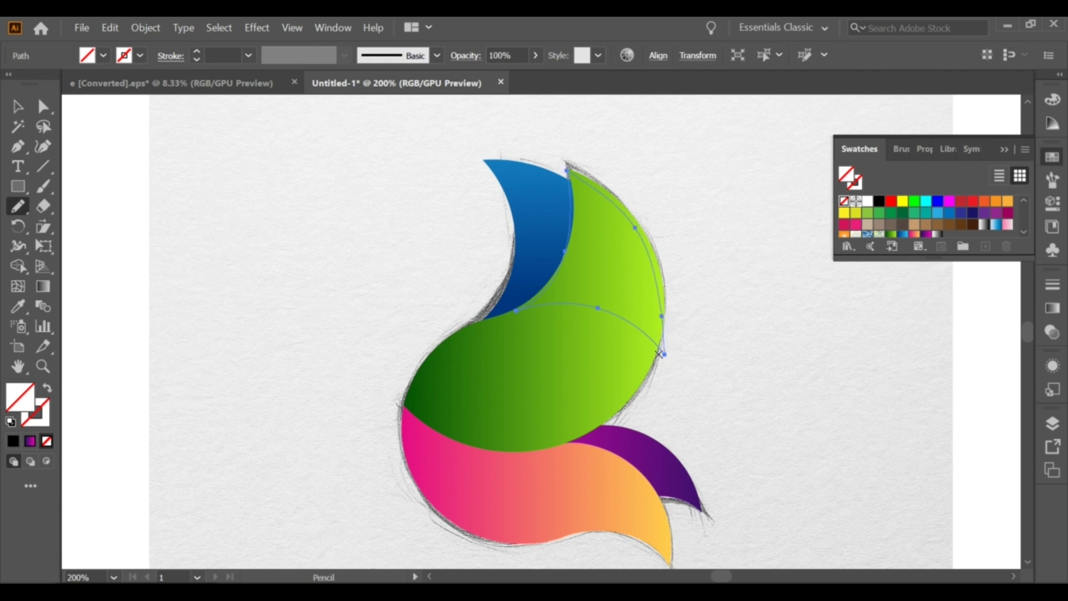
- Adjust the highlight path's anchor points and handles to follow the blue shape's edge and the green body's outer curve
left_click(42, 110)
left_click(565, 251)
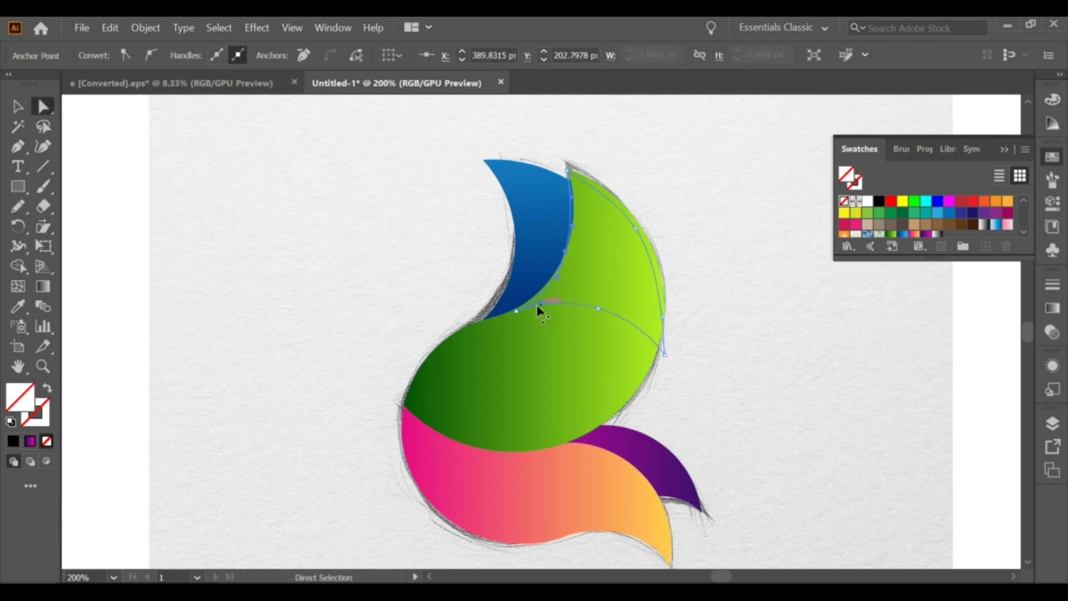
left_click_drag(517, 311, 513, 309)
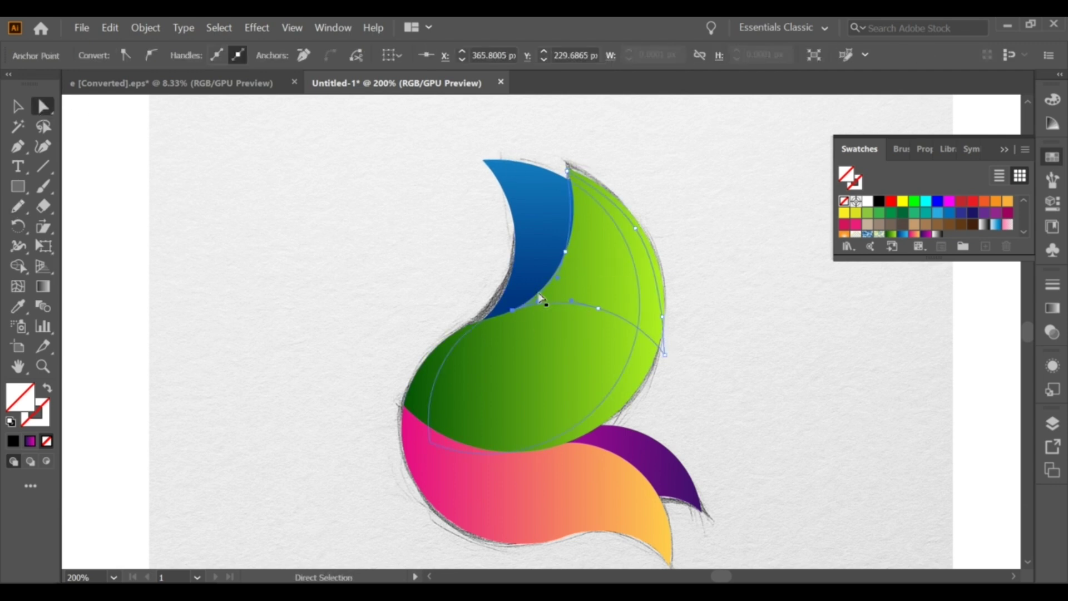
left_click(567, 172)
left_click_drag(567, 168, 568, 164)
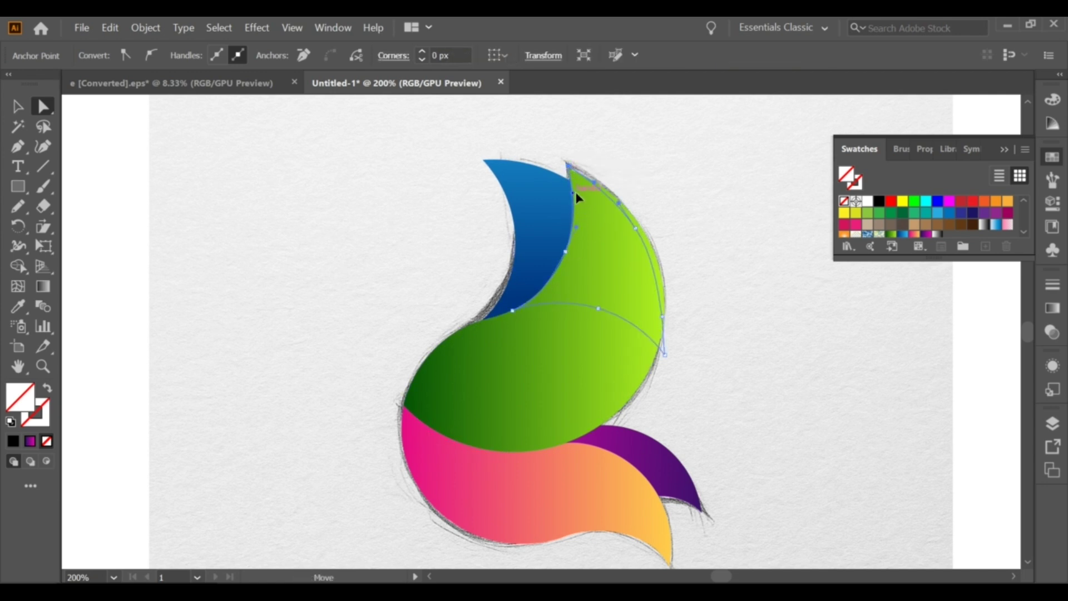
left_click_drag(637, 231, 643, 232)
left_click_drag(661, 355, 657, 354)
left_click_drag(662, 311, 660, 339)
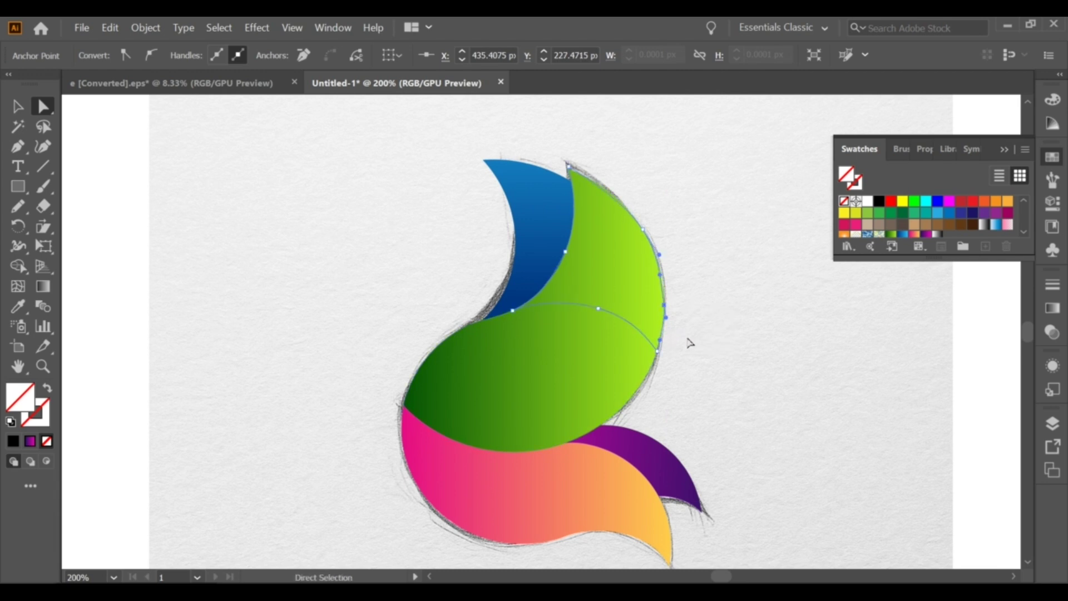
- Smooth the highlight path's outer edge with the Smooth tool and fill the shape with the yellow swatch
left_click_drag(18, 206, 111, 247)
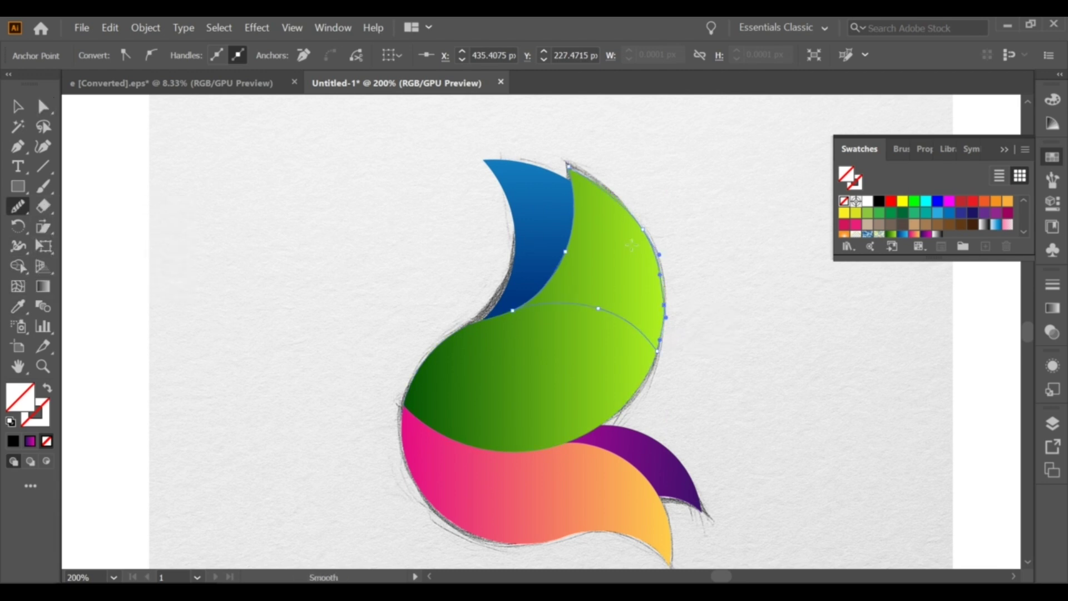
left_click_drag(652, 277, 655, 331)
key("v")
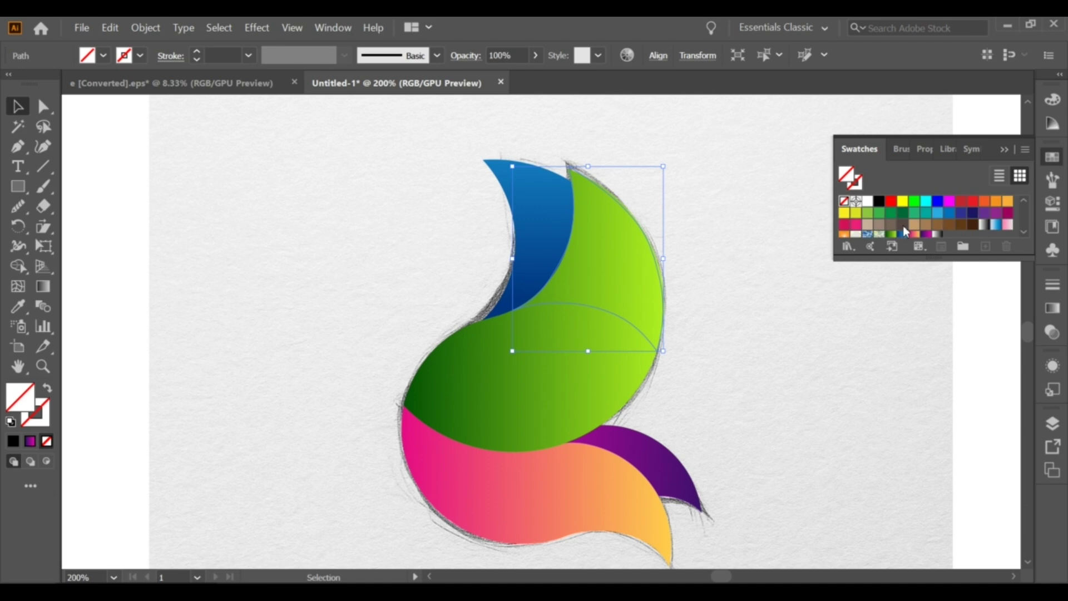
left_click(855, 213)
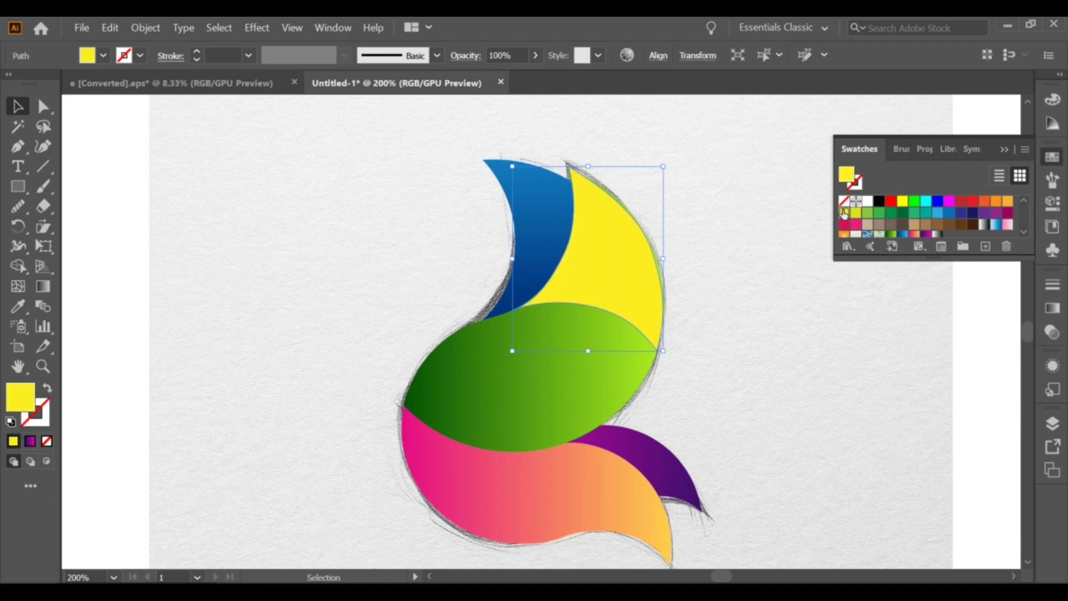
left_click(722, 232)
- Refine the anchors and handles on the yellow shape's outer edge to cover the green sliver beneath it
scroll(715, 235, "up", 1)
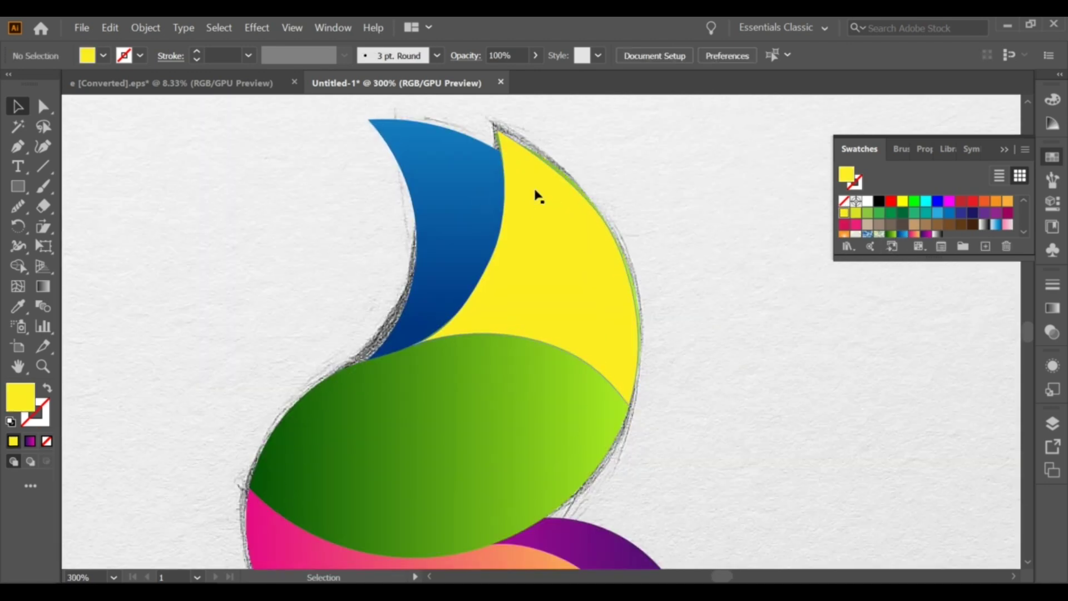
left_click(558, 186)
scroll(559, 185, "up", 1)
left_click(43, 107)
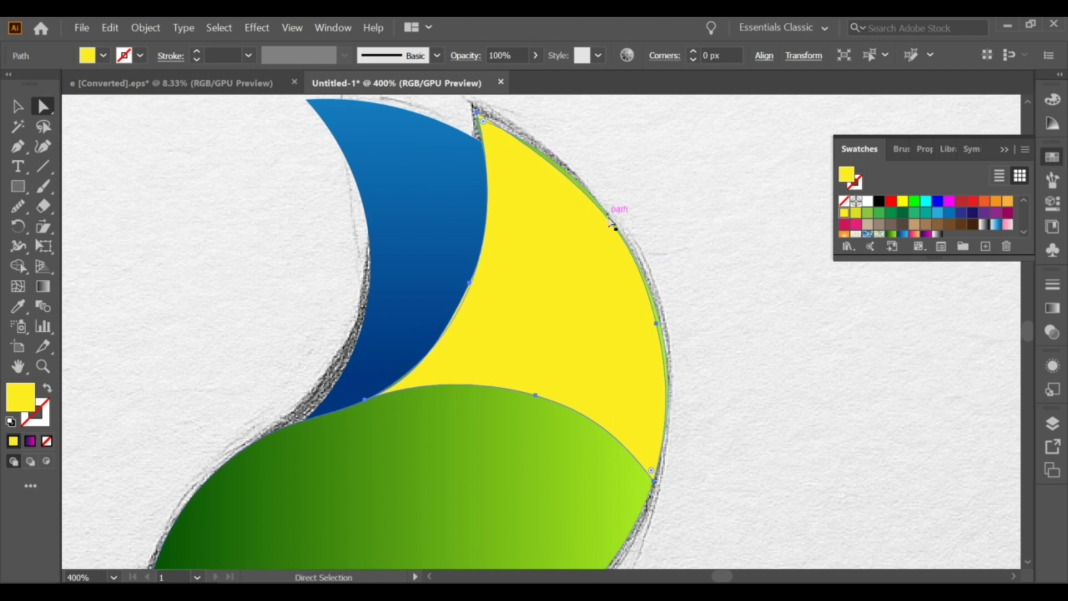
left_click(611, 222)
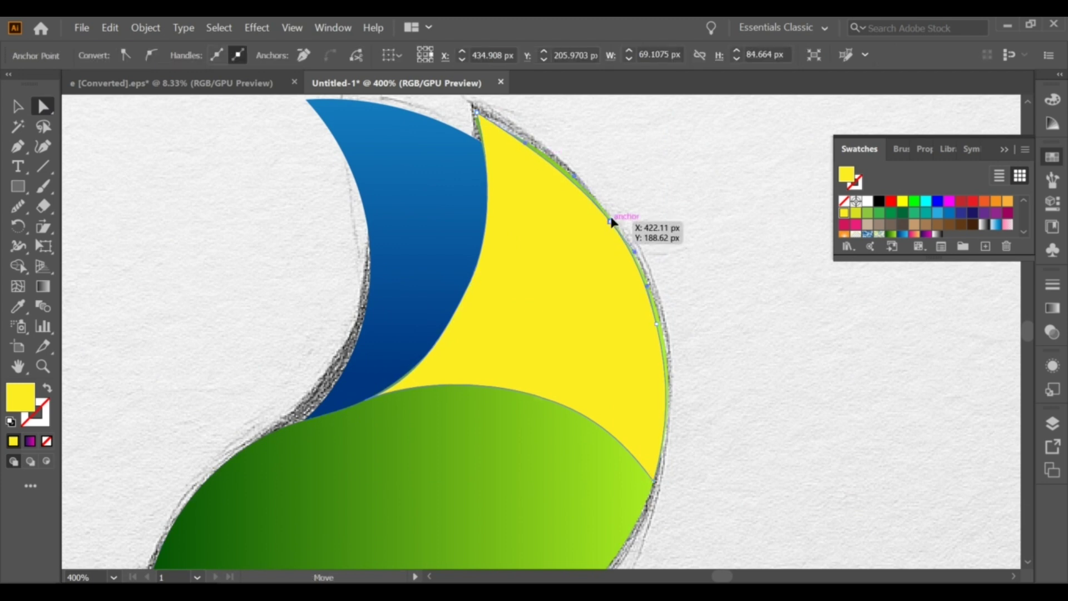
left_click_drag(610, 220, 611, 218)
left_click_drag(525, 143, 530, 141)
left_click_drag(647, 285, 670, 325)
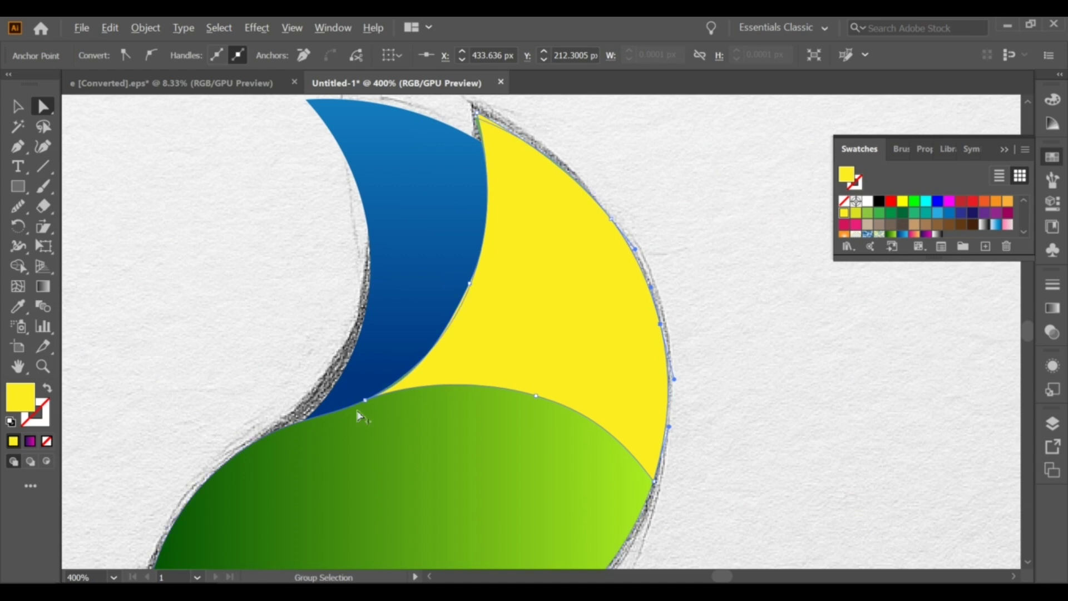
- Fine-tune the handles of the yellow shape's lower tip where it meets the blue and green shapes
scroll(357, 411, "up", 1)
left_click(371, 395)
mouse_move(449, 366)
left_mouse_down()
mouse_move(428, 352)
mouse_move(433, 383)
mouse_move(447, 360)
left_mouse_up()
key("ctrl+z")
left_click(371, 396)
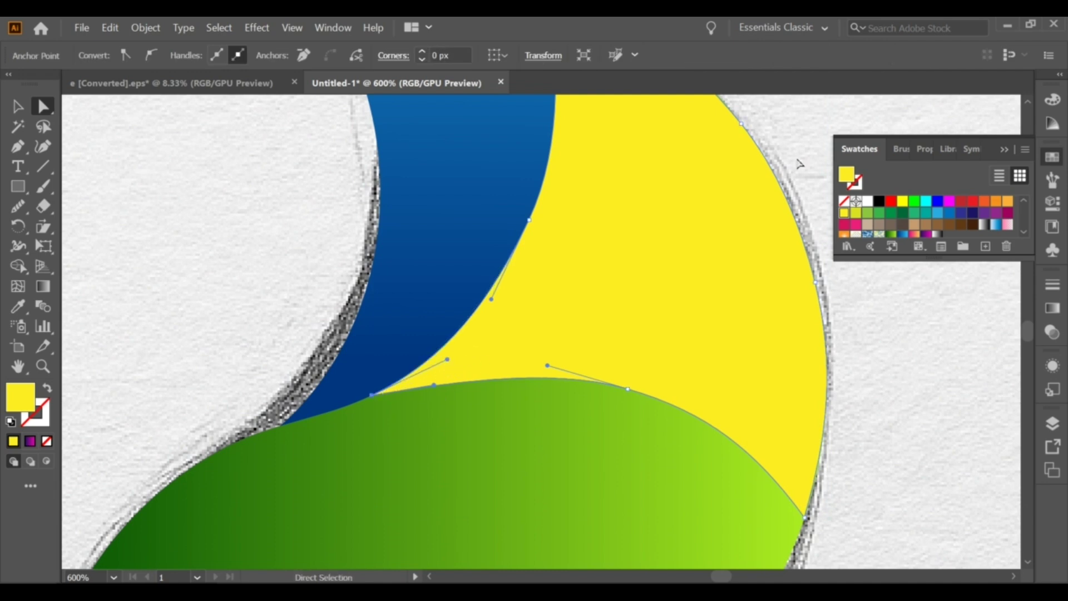
left_click(797, 160)
scroll(797, 160, "down", 5)
left_click_drag(797, 161, 675, 231)
scroll(673, 232, "up", 1)
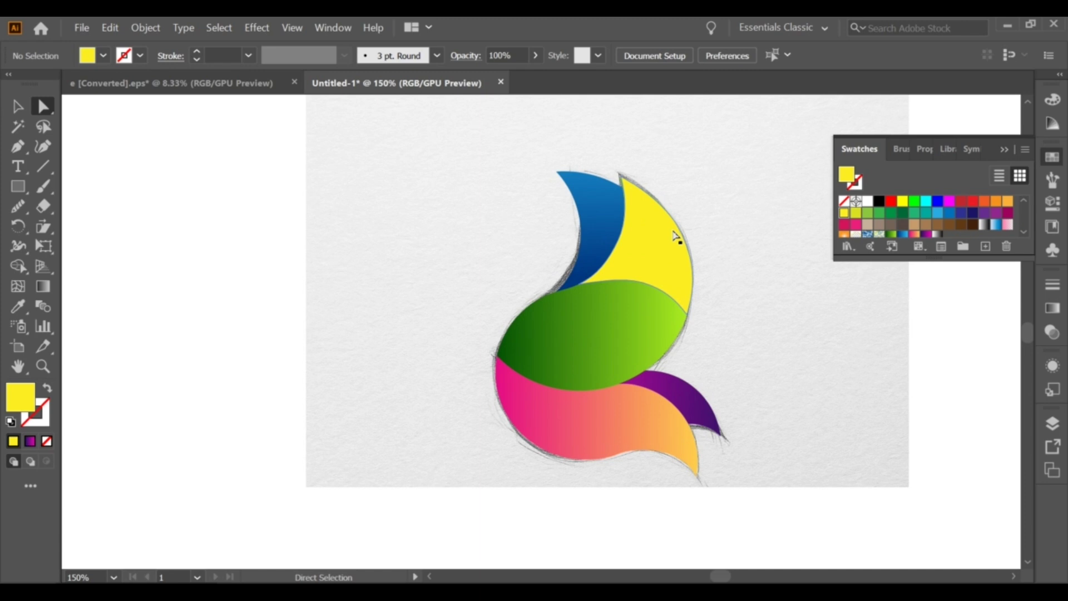
- Draw a closed Pencil shape with a curved inner edge over the pink end of the lower body and fill it with pink
scroll(529, 295, "down", 2)
scroll(528, 295, "up", 1)
scroll(425, 297, "up", 1)
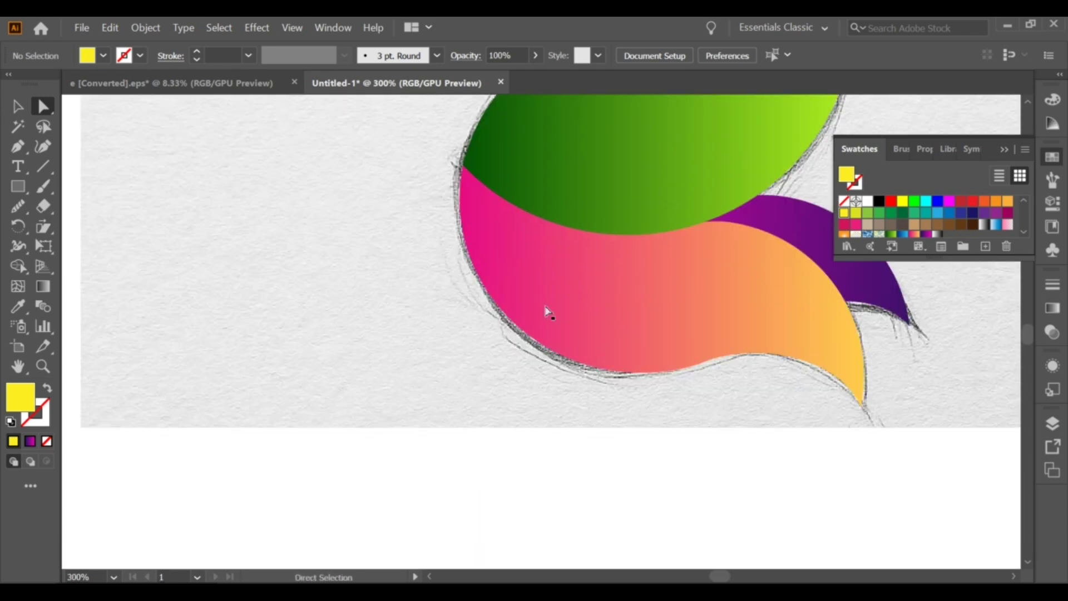
scroll(426, 296, "down", 1)
left_click(17, 146)
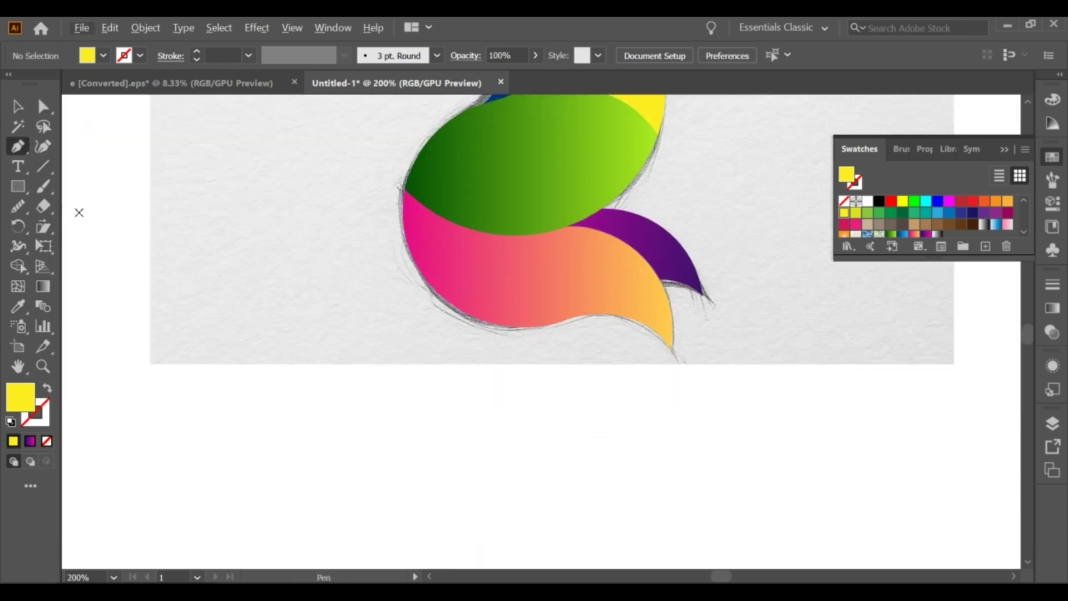
left_click_drag(18, 206, 72, 224)
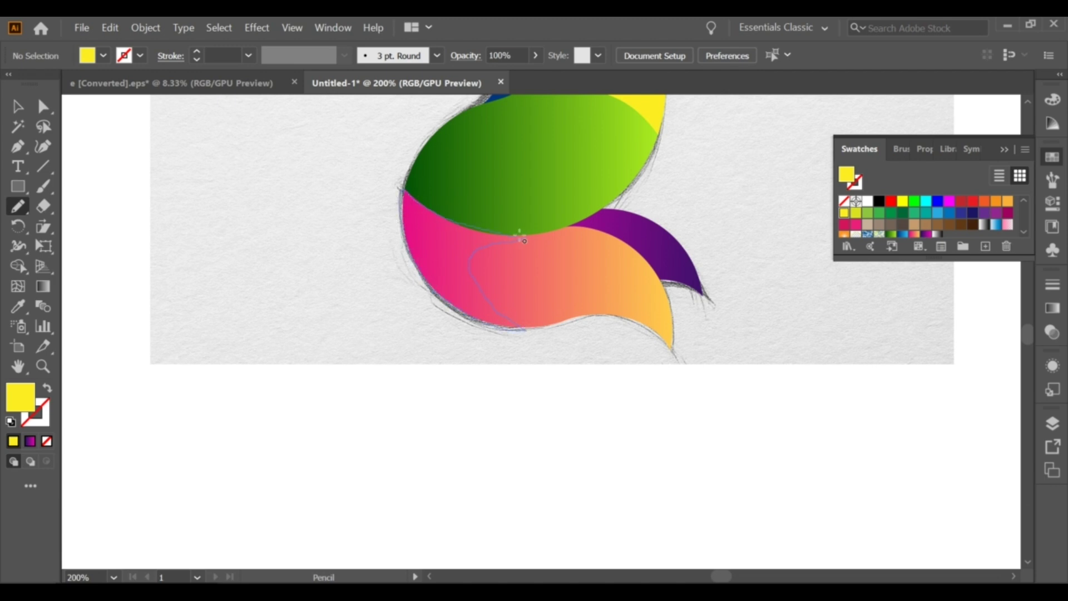
left_click_drag(520, 235, 522, 236)
left_click(19, 106)
left_click(20, 307)
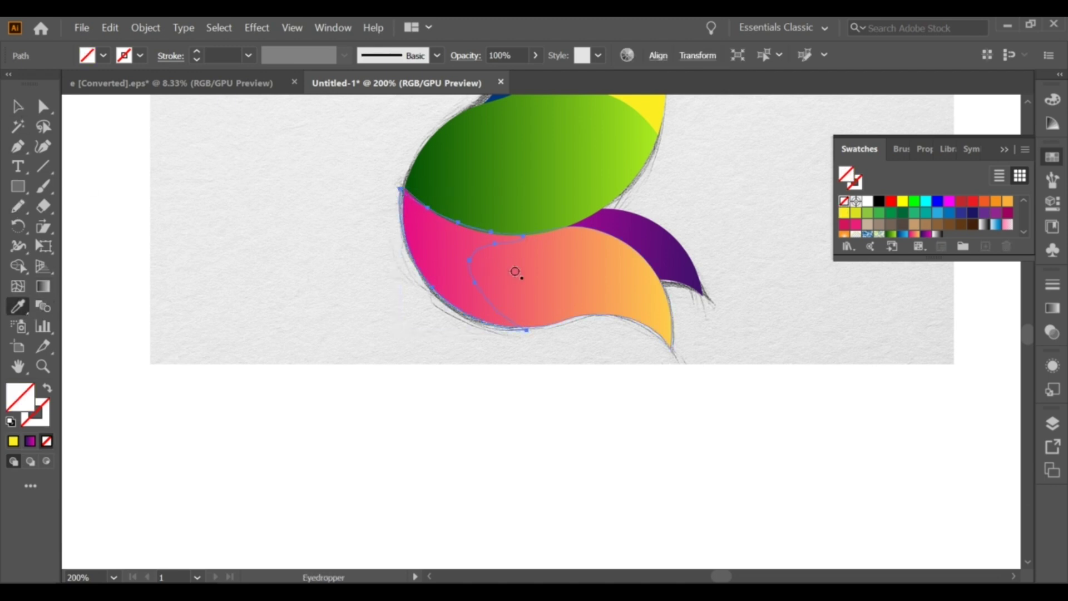
scroll(915, 218, "down", 3)
left_click(903, 216)
- Align the pink shape's upper corner and inner tip anchors with the lower edge of the green body
key("ctrl+equal")
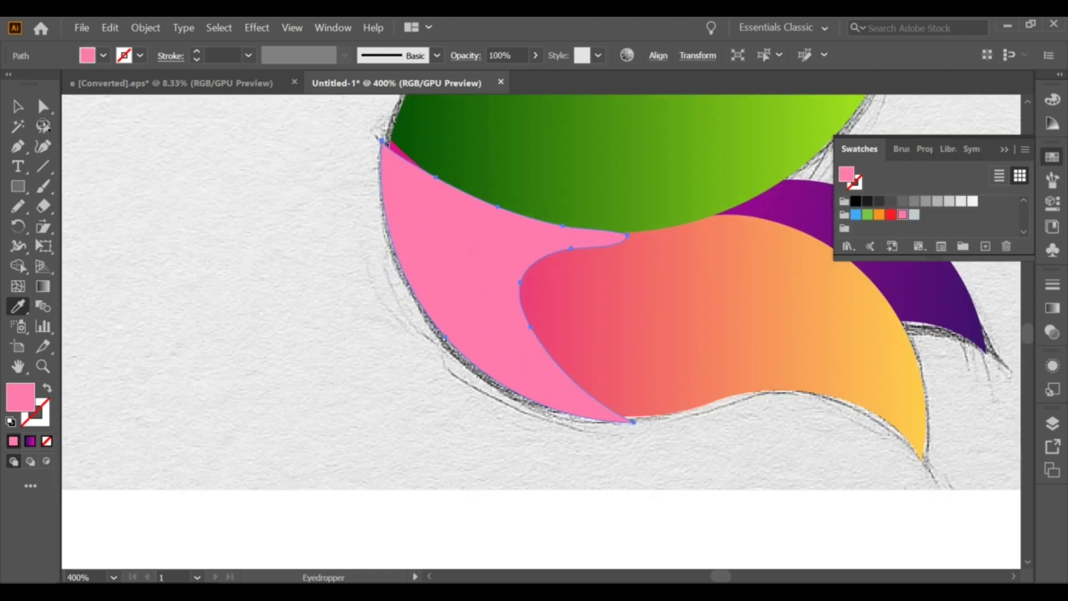
key("v")
left_click(39, 111)
left_click_drag(411, 219, 421, 216)
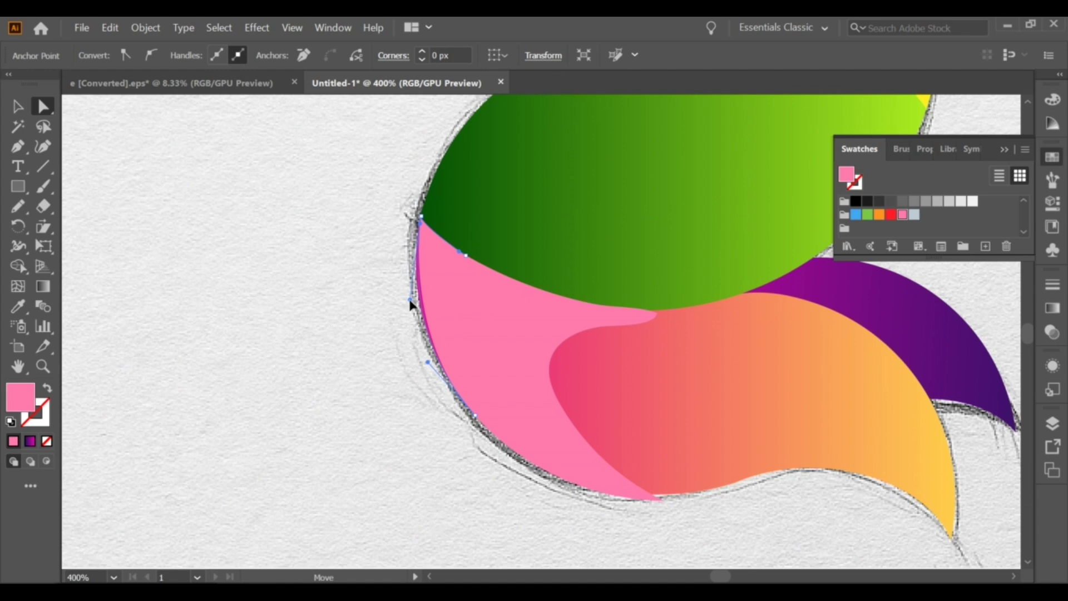
left_click_drag(657, 313, 659, 311)
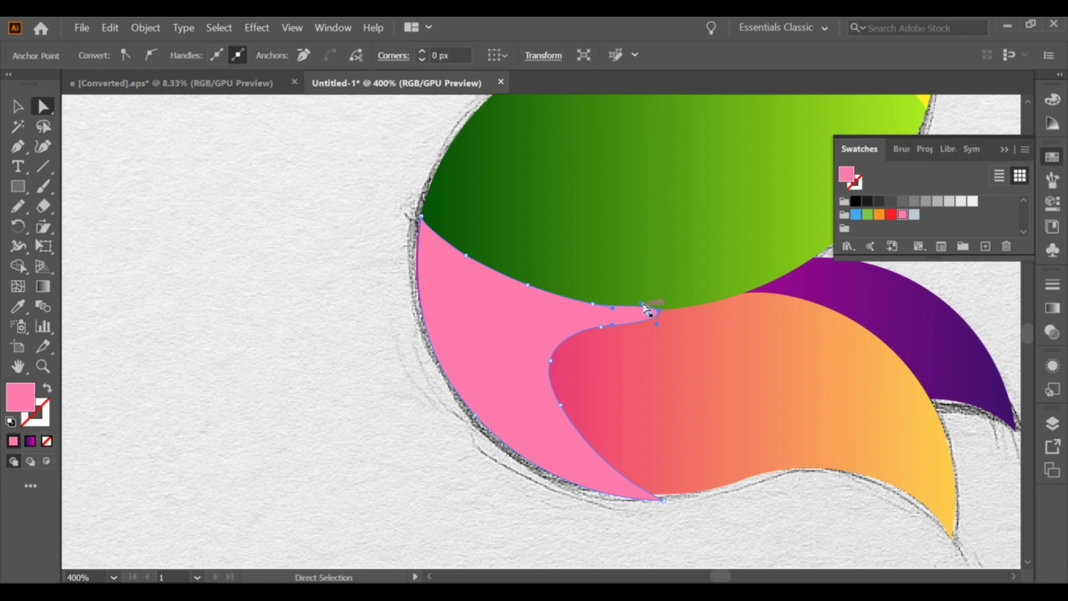
mouse_move(646, 308)
left_mouse_down()
mouse_move(650, 317)
mouse_move(648, 309)
left_mouse_up()
left_click(332, 262)
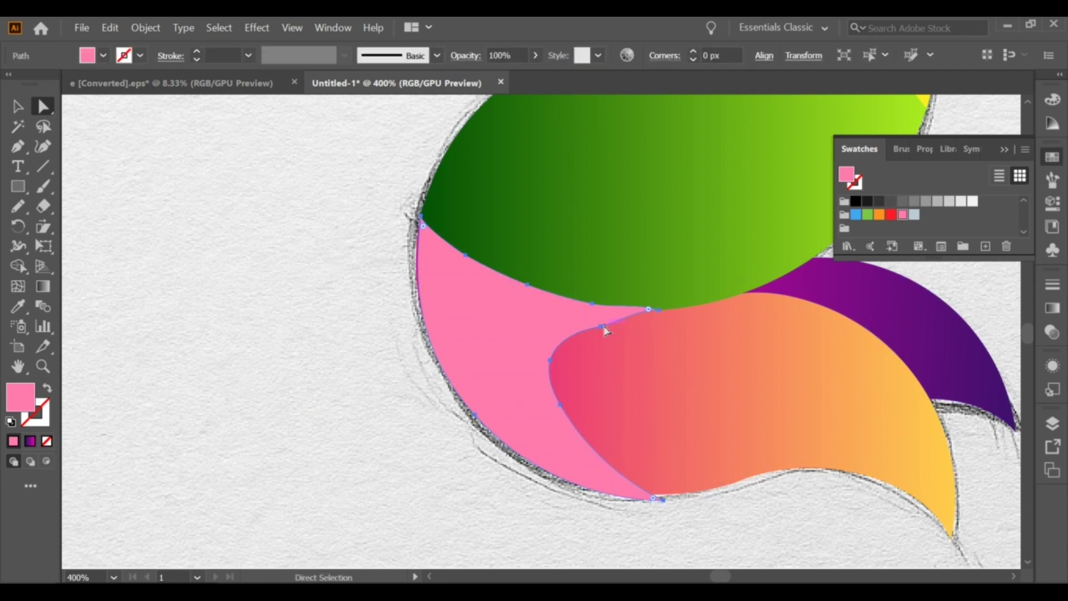
- Reposition the anchors along the pink shape's inner curve and at its bottom tip for a cleaner contour
left_click(594, 329)
left_click_drag(549, 361, 543, 359)
left_click_drag(560, 404, 552, 408)
left_click_drag(663, 500, 667, 494)
scroll(413, 217, "up", 1)
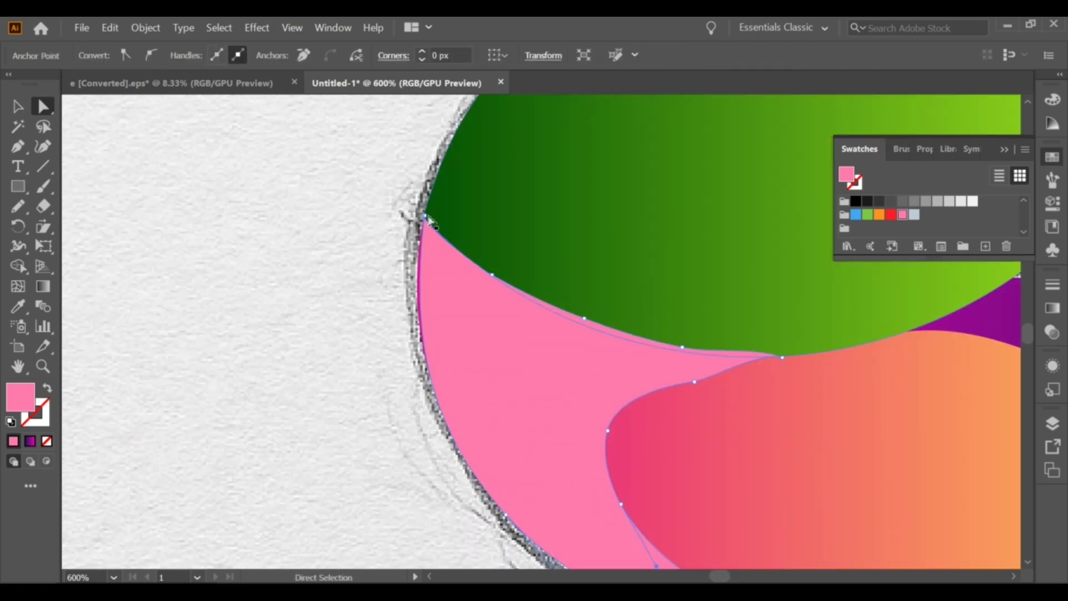
- Adjust the handles on the pink shape's outer edge to match the lower body's outline
left_click(423, 215)
left_click_drag(408, 346, 403, 346)
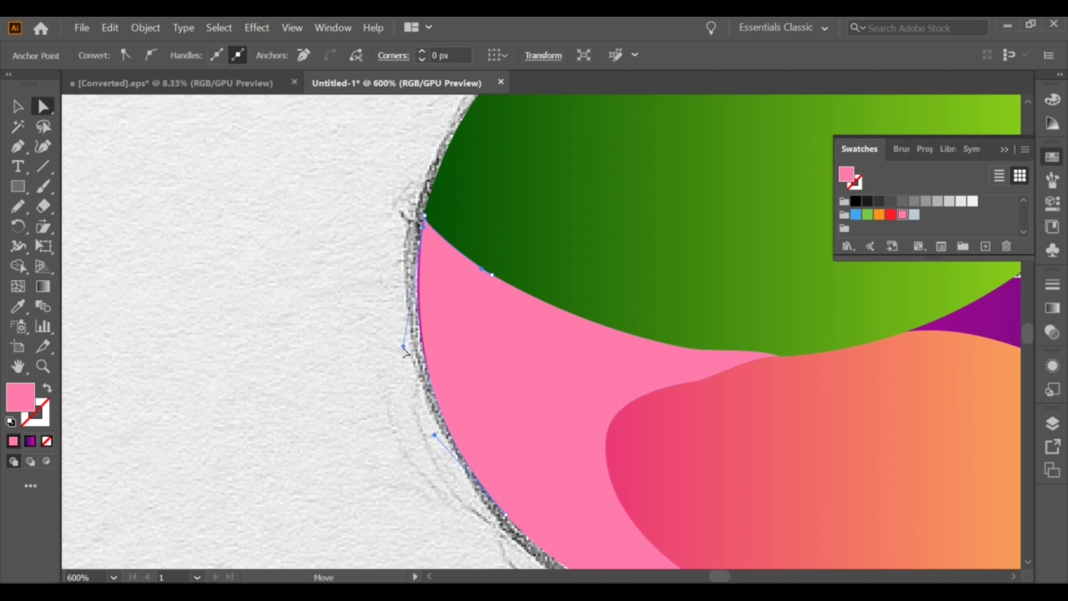
left_click_drag(433, 434, 439, 431)
left_click(398, 421)
scroll(398, 412, "down", 6)
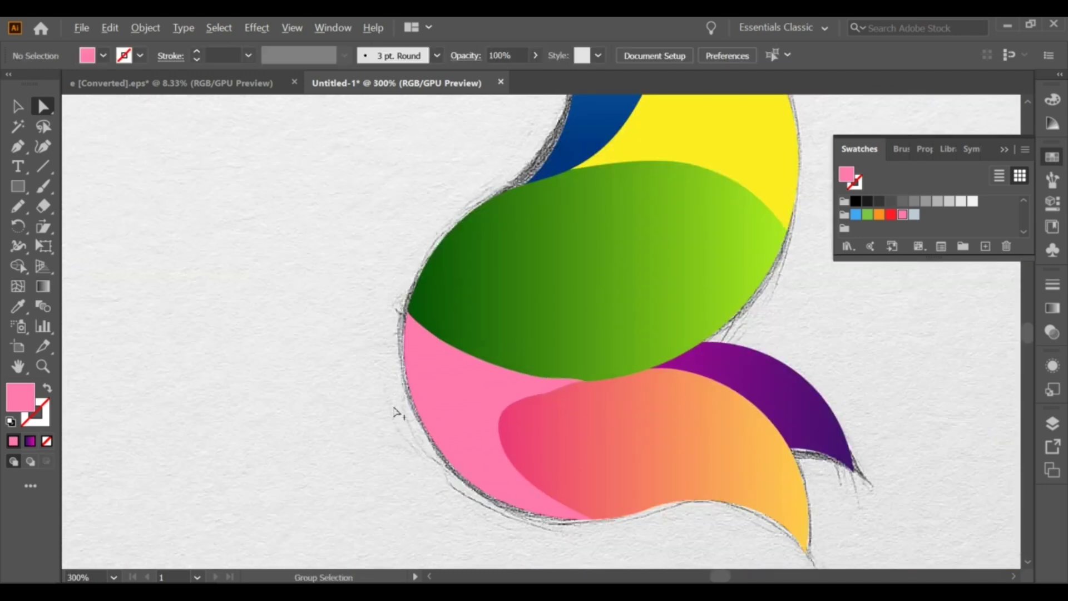
scroll(490, 371, "up", 4)
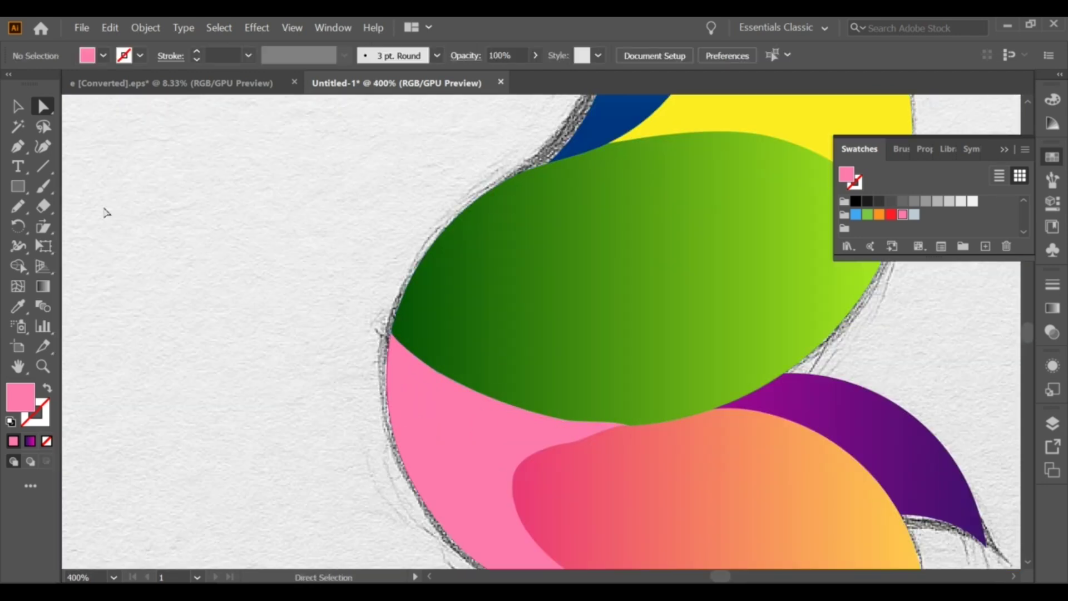
- Smooth the pink shape's inner curve near the tip that touches the green body, using the Smooth tool
key("v")
left_click(477, 457)
mouse_move(18, 206)
left_mouse_down()
mouse_move(66, 226)
mouse_move(83, 247)
left_mouse_up()
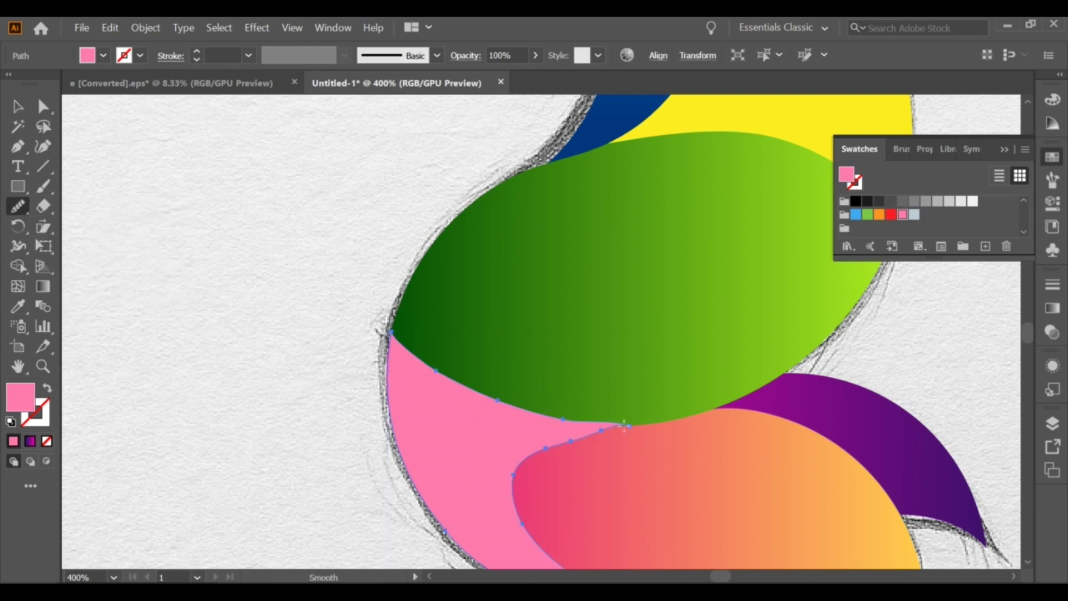
key("a")
left_click(184, 231)
left_click(566, 433)
scroll(653, 434, "up", 2)
left_click_drag(604, 417, 530, 435)
left_click(18, 208)
scroll(385, 386, "up", 1)
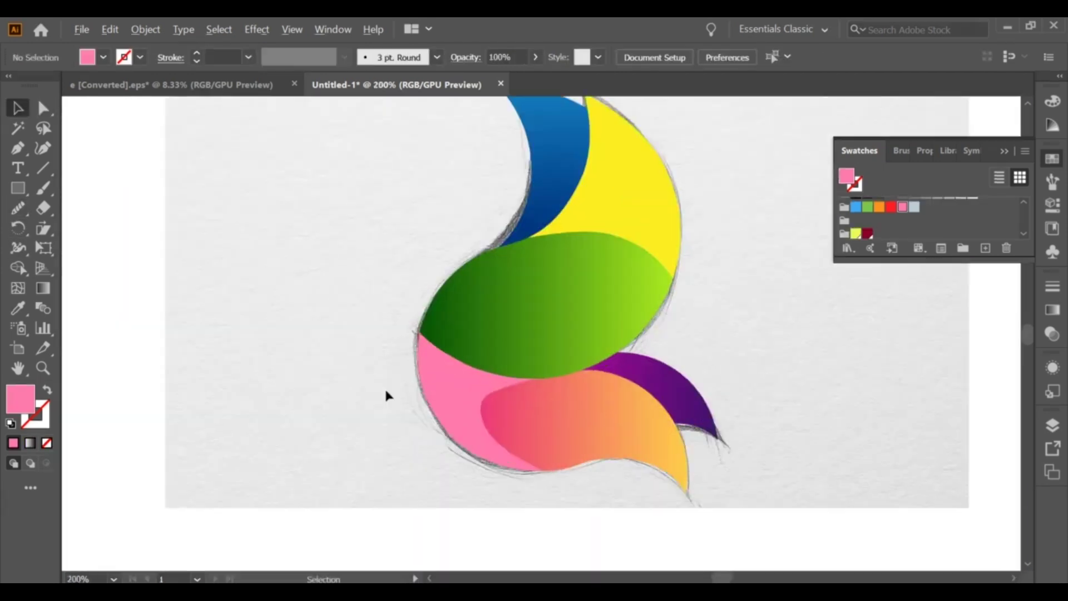
- Recolor the pink accent shape with the dark maroon swatch
scroll(386, 386, "down", 1)
left_click_drag(445, 442, 476, 421)
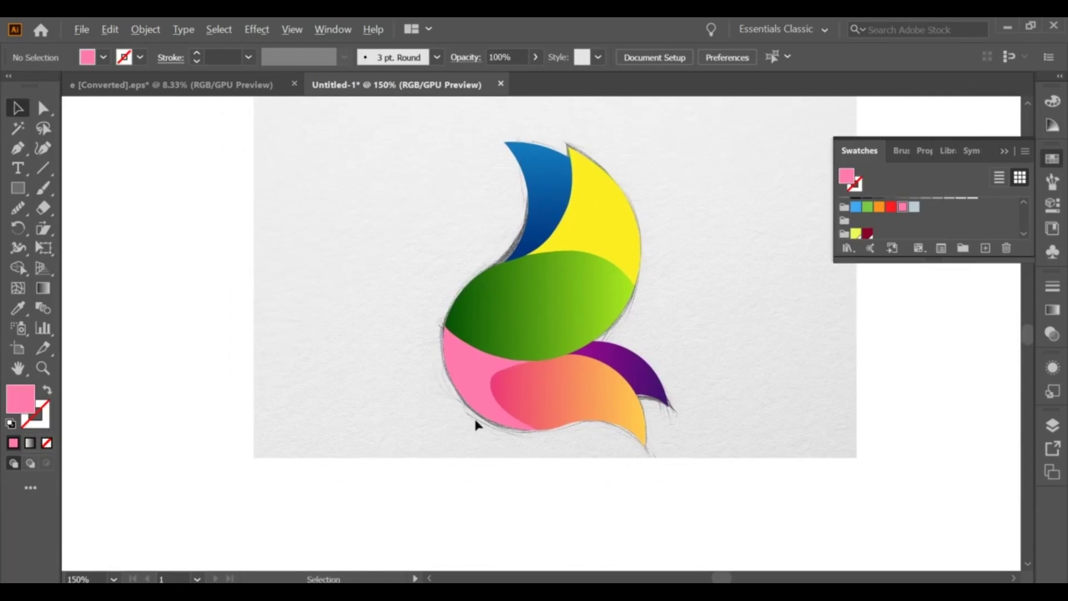
scroll(475, 424, "up", 2)
left_click(478, 331)
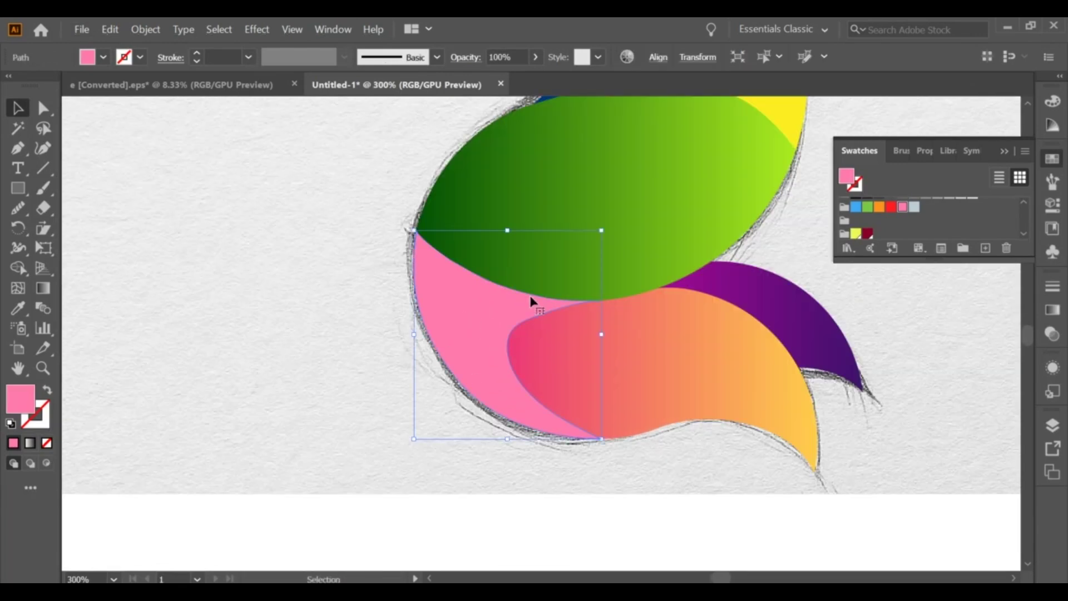
left_click(867, 233)
left_click(873, 334)
scroll(681, 279, "down", 2)
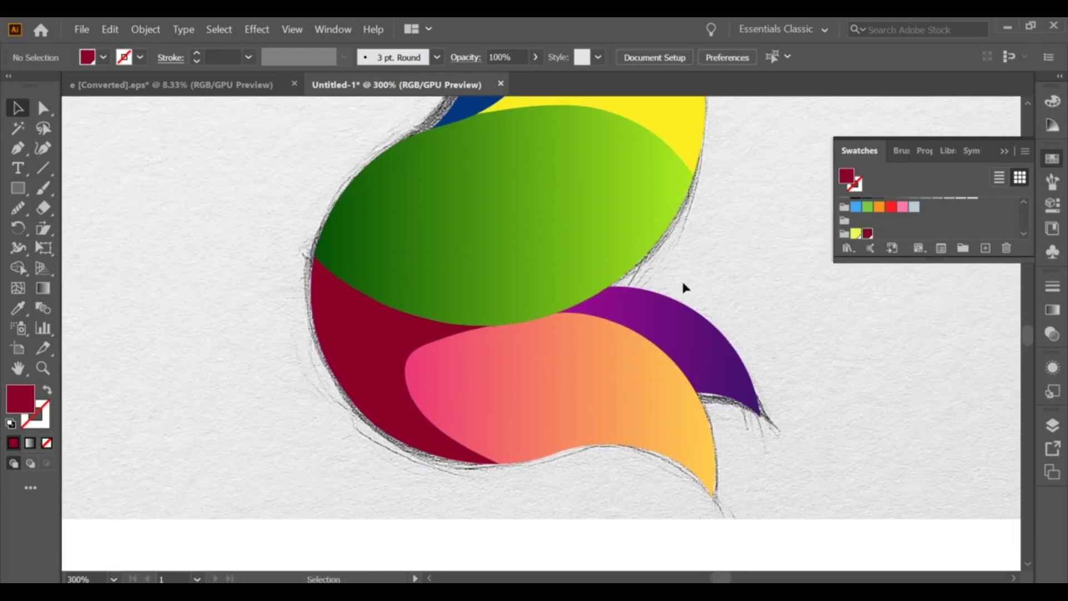
- Recolor the yellow upper shape with the light lime-yellow swatch and close the swatches
left_click(675, 138)
left_click(857, 231)
left_click(996, 157)
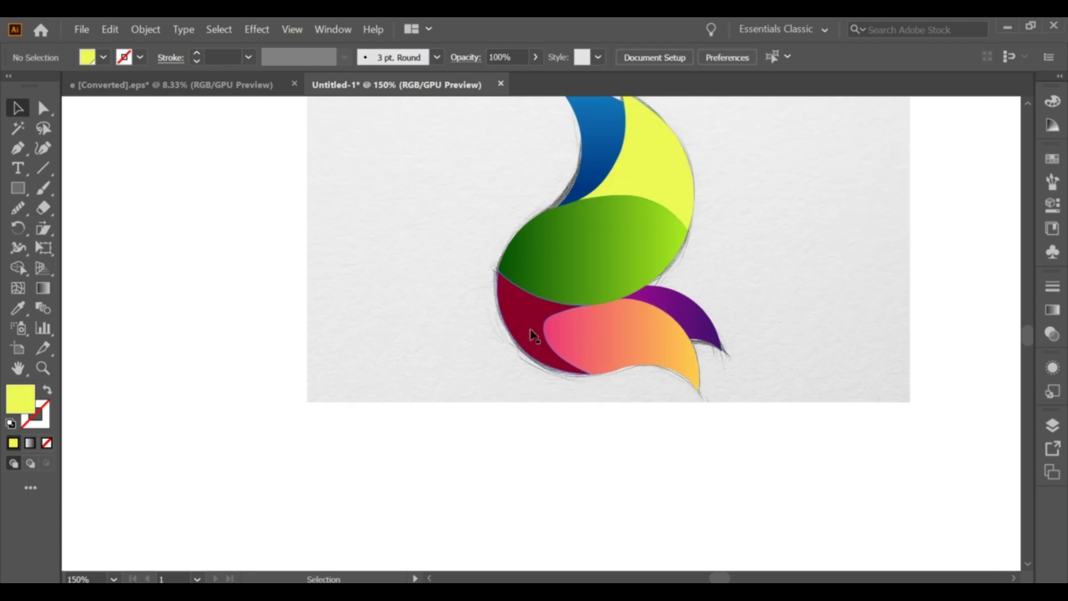
- Move the maroon accent shape off the logo onto the blank area beside the sketch
left_click_drag(530, 329, 247, 365)
key("ctrl+z")
left_click_drag(510, 321, 284, 306)
left_click(1052, 310)
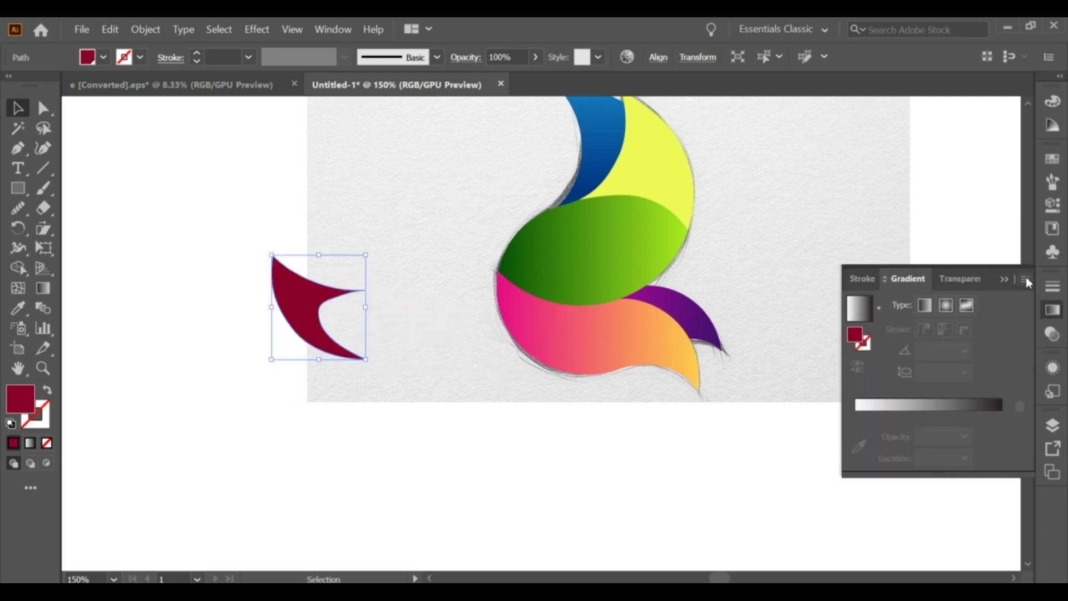
left_click(178, 270)
- Draw a rectangle covering the maroon shape and fill it with the white-to-black gradient New Gradient Swatch copy 4
left_click(18, 188)
left_click_drag(259, 249, 379, 373)
left_click(1053, 160)
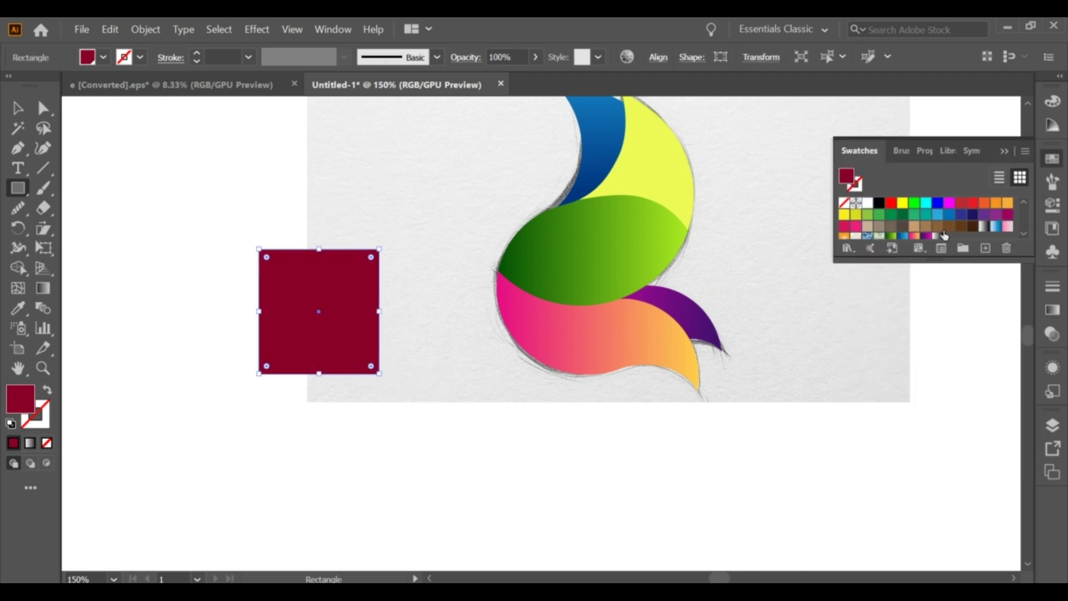
left_click(940, 236)
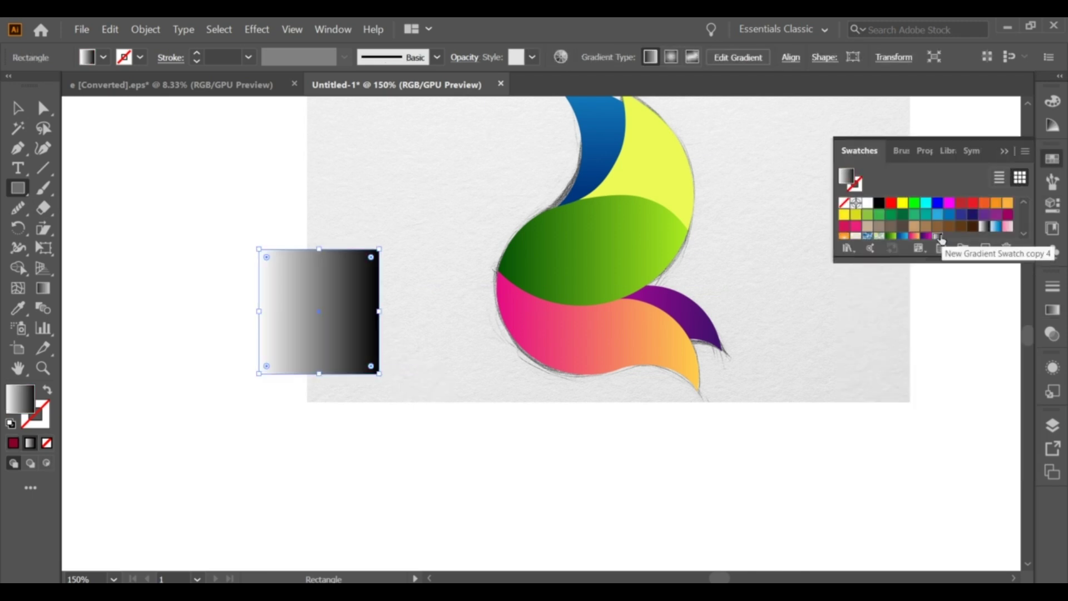
- Make an opacity mask from the gradient rectangle over the maroon shape and move the masked shape back onto the pink lower body
key("v")
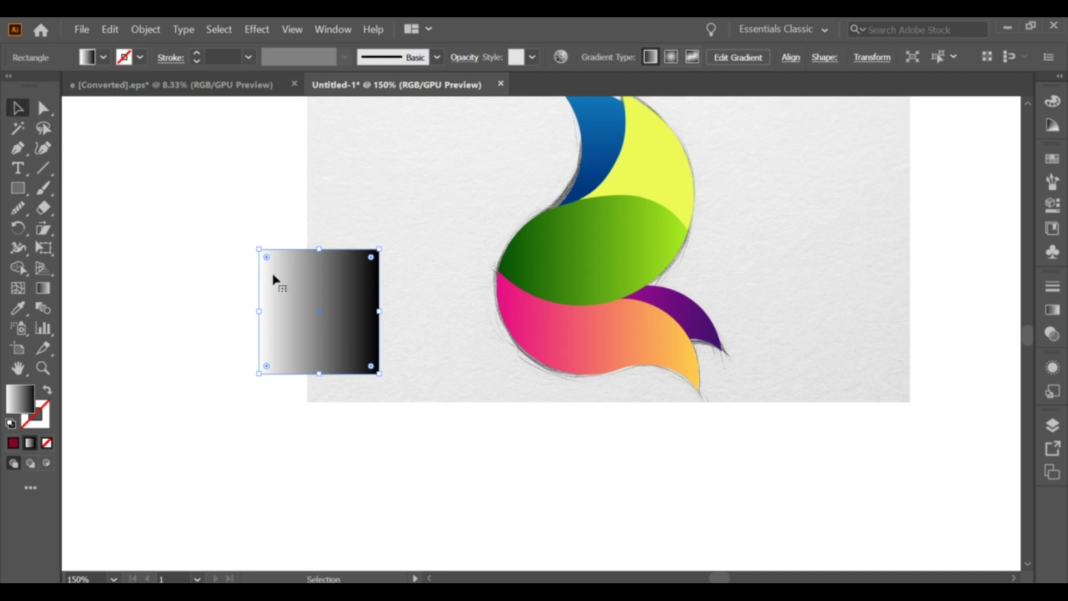
left_click_drag(219, 258, 394, 400)
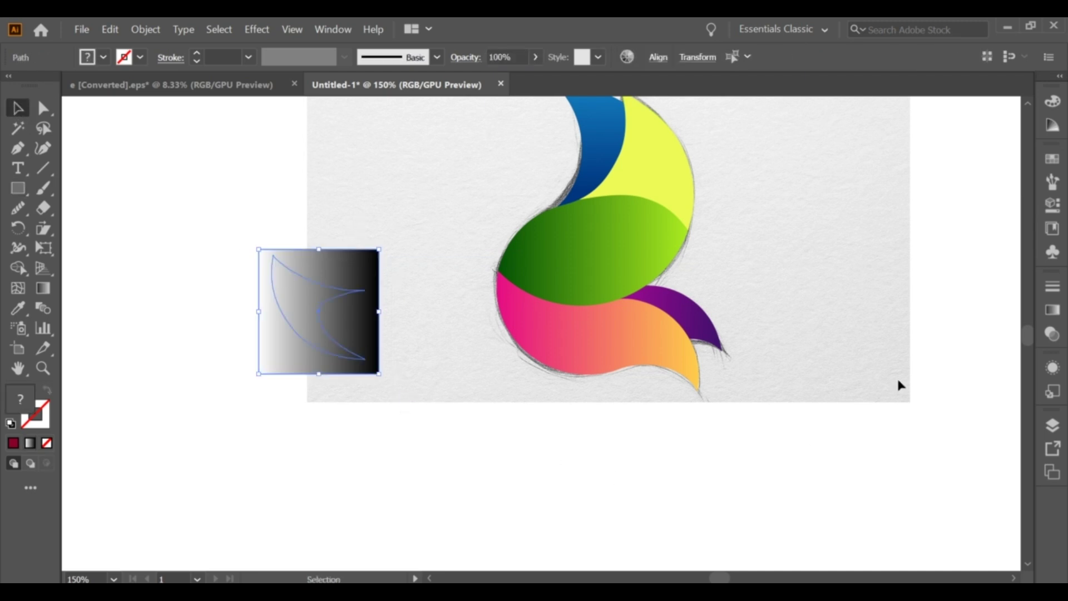
left_click(1052, 310)
left_click(953, 282)
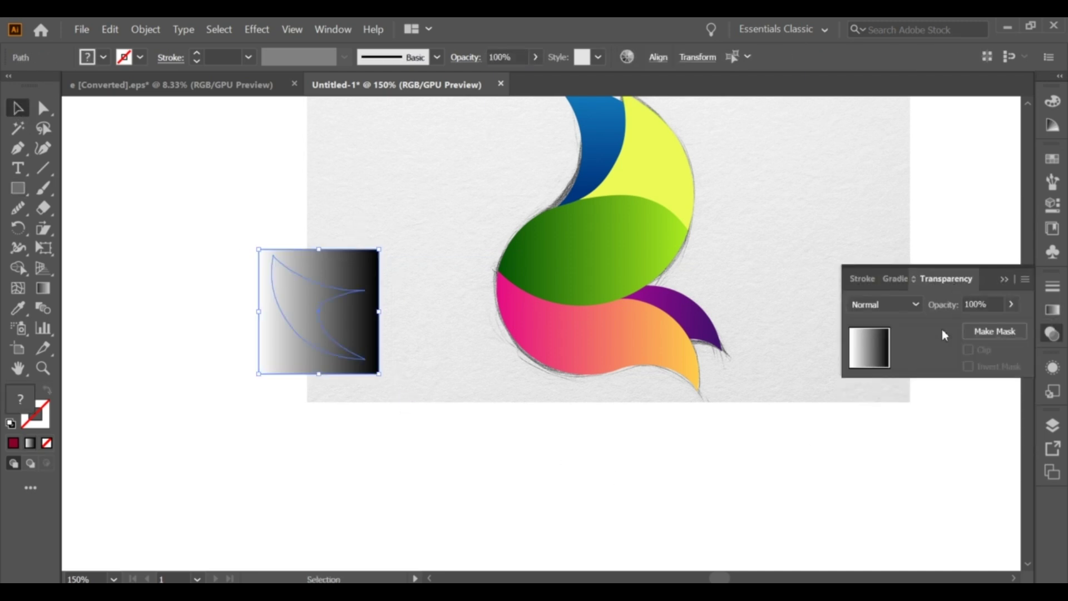
left_click(984, 335)
left_click_drag(281, 300, 506, 315)
left_click(297, 303)
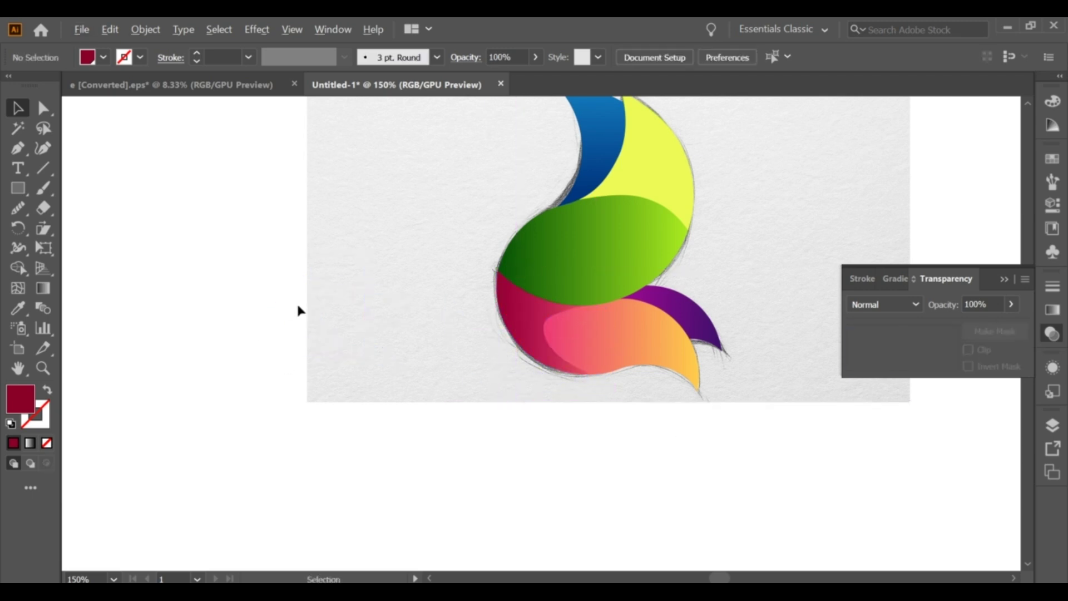
- Move the lime-yellow shape off the logo to the blank area and draw a rectangle covering it
key("ctrl+minus")
left_click_drag(537, 248, 268, 273)
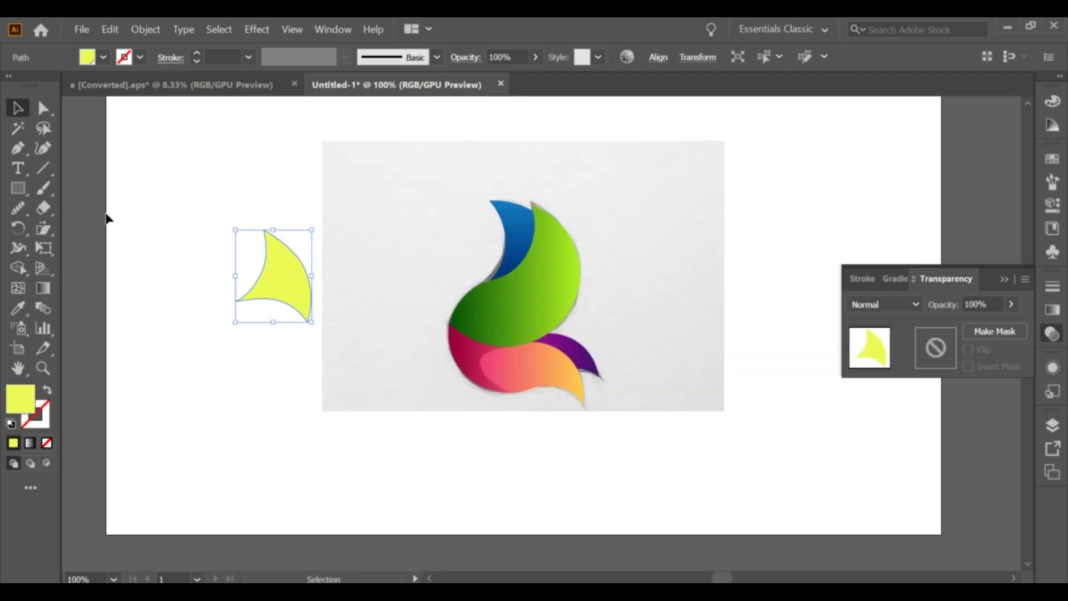
key("m")
key("ctrl+shift+a")
left_click_drag(214, 220, 328, 332)
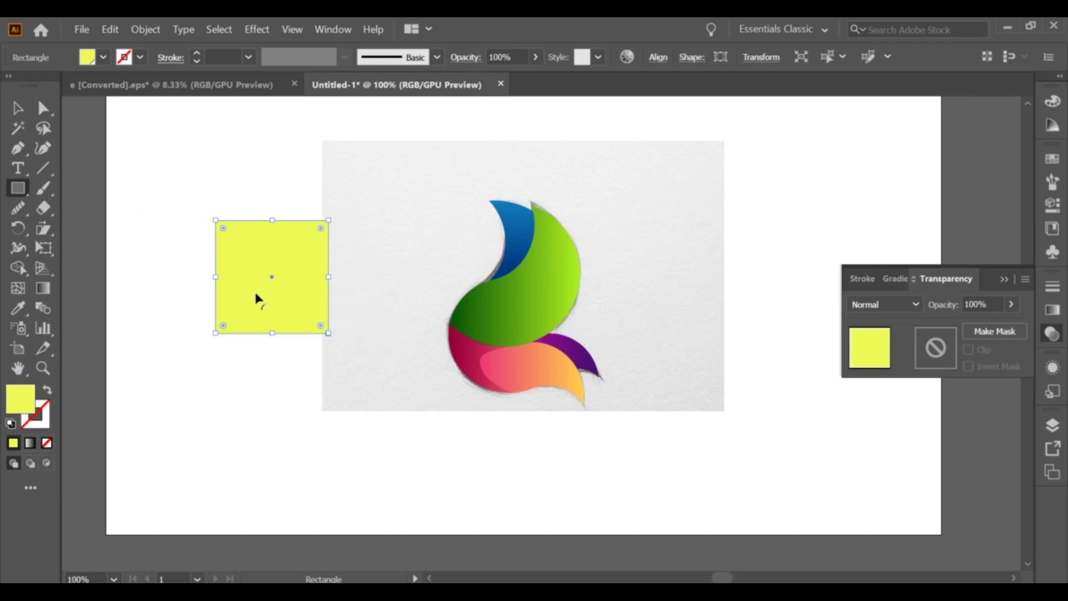
- Fill the rectangle over the lime-yellow shape with the white-to-black gradient swatch
left_click(18, 109)
left_click(1052, 159)
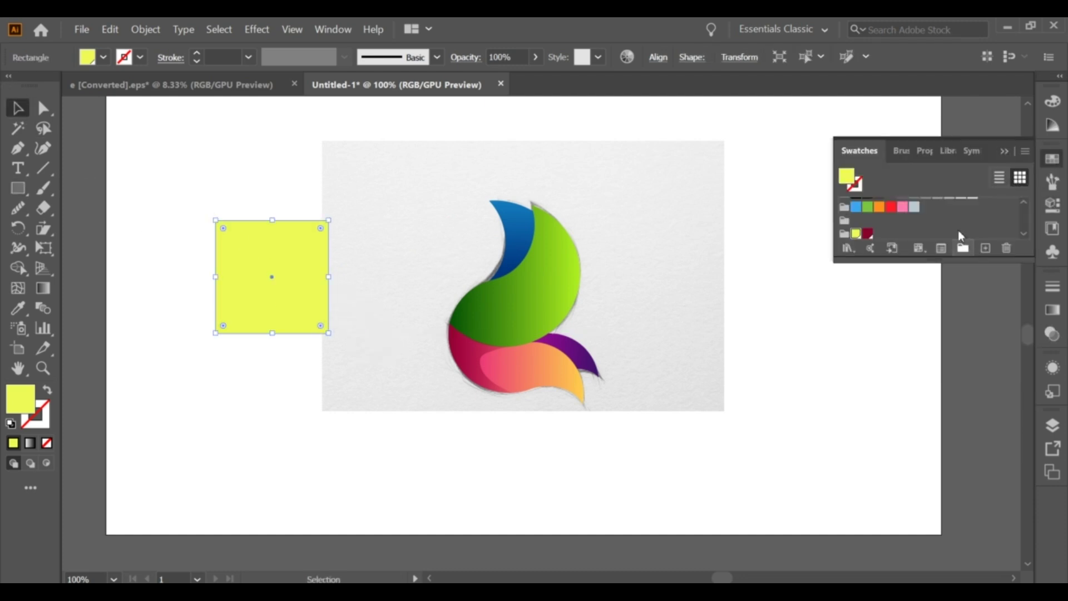
left_click(936, 236)
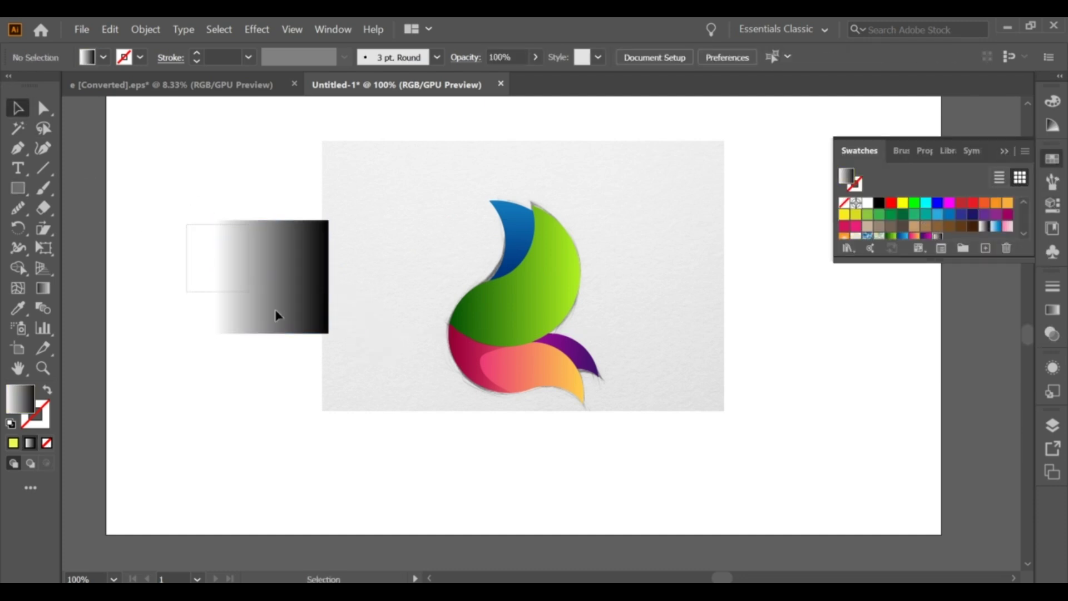
left_click_drag(328, 276, 320, 276)
- Mask the lime-yellow shape with the gradient rectangle as an opacity mask and place it back on the upper green body
left_click_drag(205, 221, 321, 330)
left_click(1052, 310)
left_click(1052, 334)
left_click(994, 331)
left_click(1004, 279)
left_click_drag(281, 282, 551, 245)
left_click(627, 319)
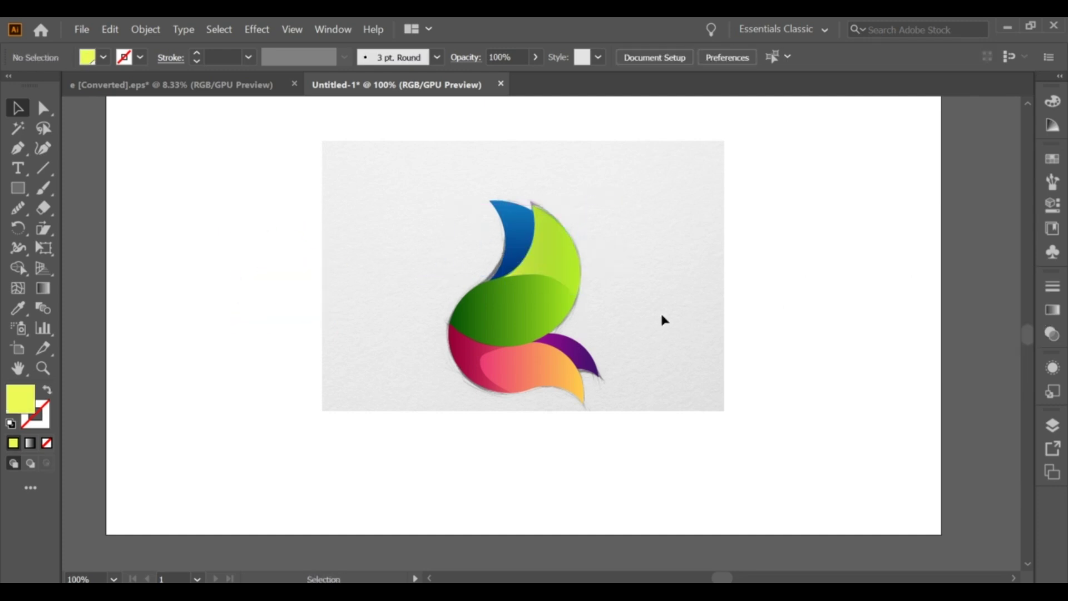
- Nudge the lime shape into place and move its top tip anchor and handle onto the green body's upper tip
scroll(508, 184, "up", 4)
left_click(656, 354)
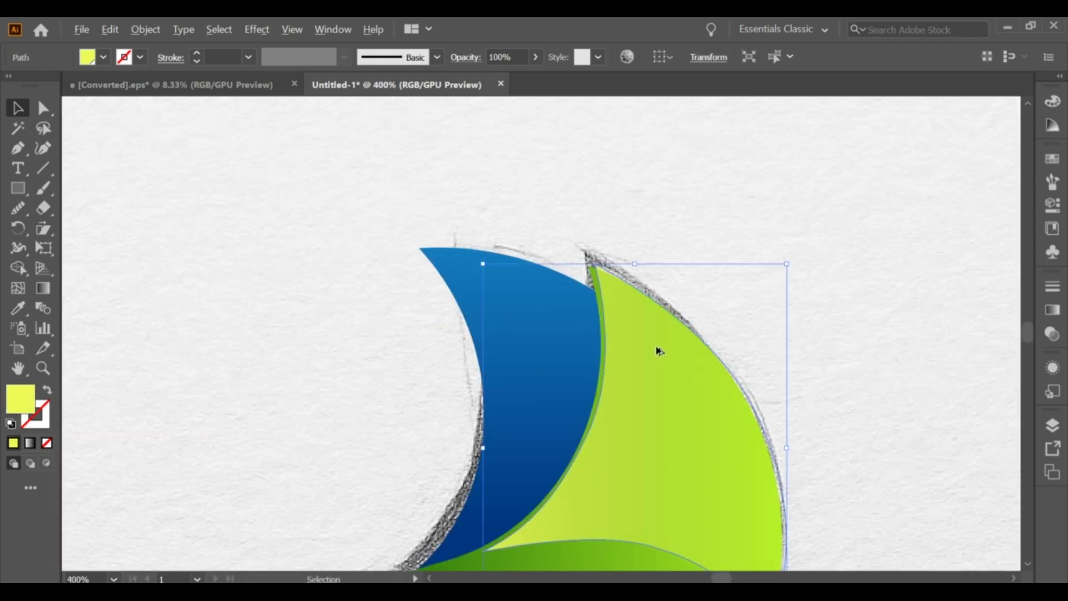
scroll(658, 351, "up", 2)
left_click_drag(639, 336, 637, 340)
scroll(690, 337, "down", 1)
scroll(592, 237, "up", 2)
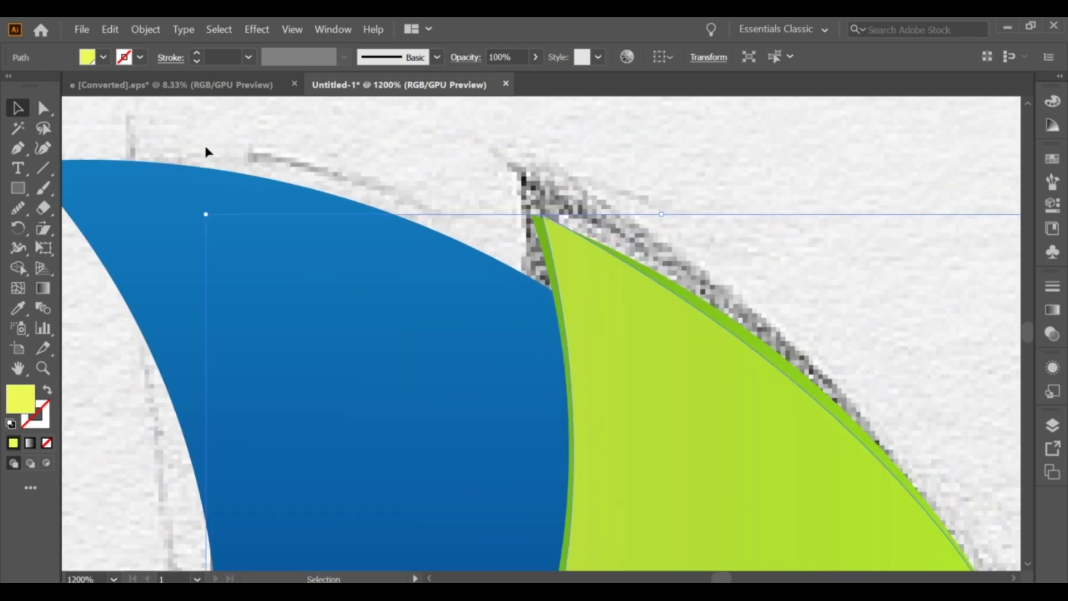
key("a")
left_click(539, 217)
left_click_drag(542, 217, 531, 215)
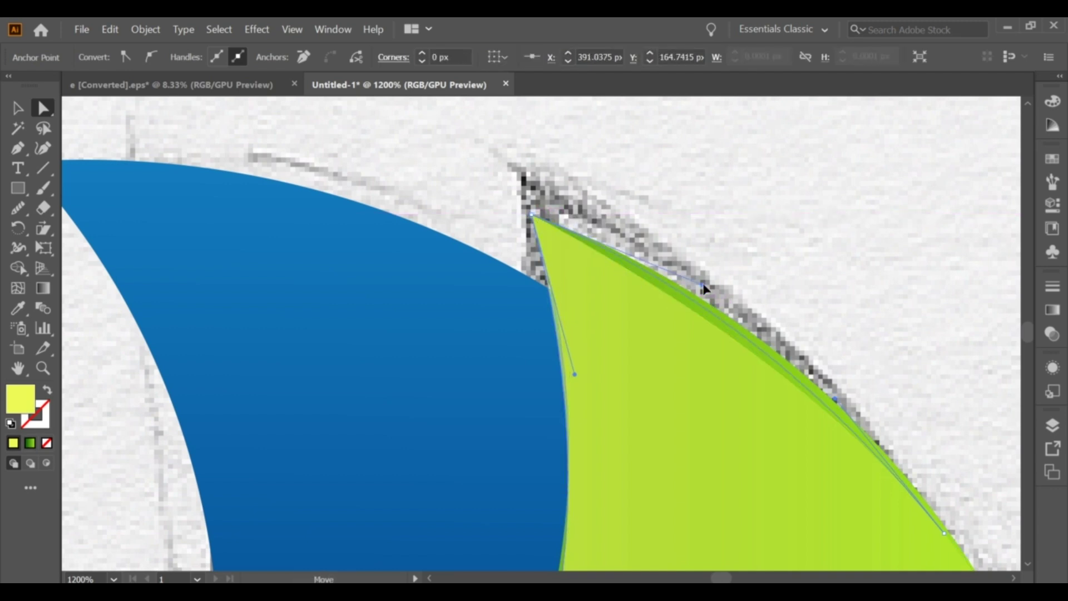
left_click_drag(741, 297, 740, 296)
- Align the anchor on the lime shape's outer edge with the green body's outline and readjust its top tip
left_click_drag(781, 376, 577, 243)
left_click(744, 398)
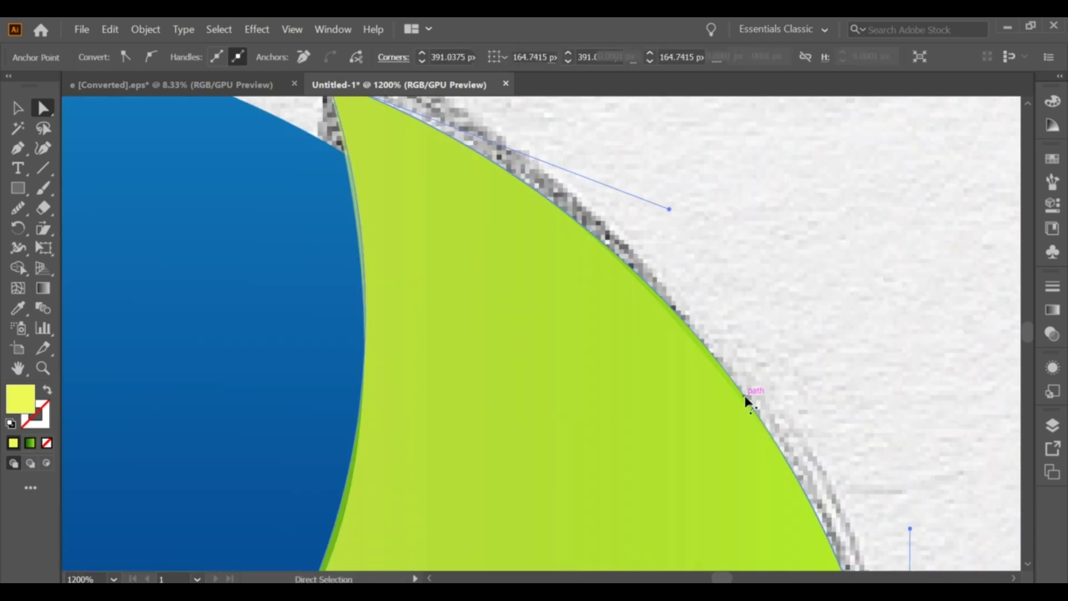
left_click(739, 399)
left_click_drag(739, 399, 745, 396)
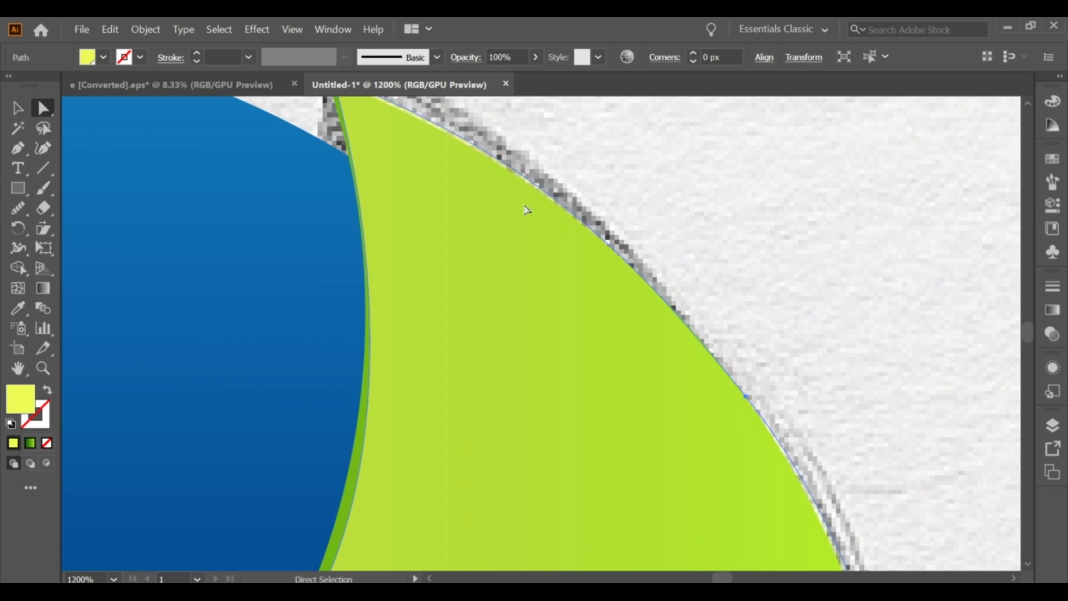
left_click_drag(524, 242, 572, 323)
left_click_drag(381, 160, 378, 161)
left_click(705, 272)
- Shift the middle anchor of the lime shape's inner edge onto the blue shape's edge to close the green gap
scroll(705, 272, "down", 2)
left_click_drag(567, 436, 569, 295)
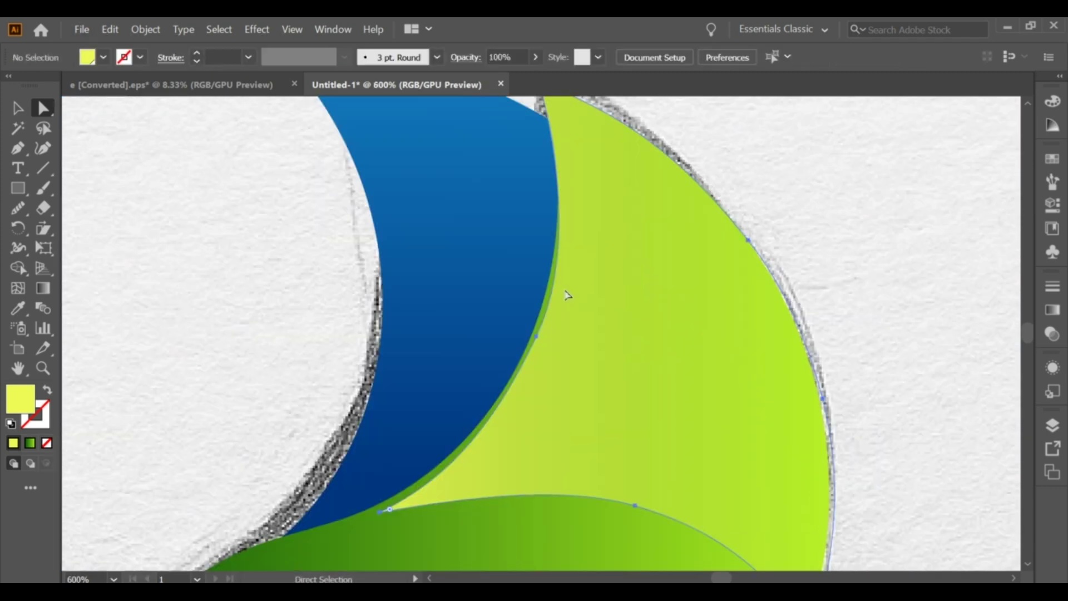
left_click(569, 294)
left_click_drag(535, 336, 531, 336)
key("ctrl+z")
left_click(534, 336)
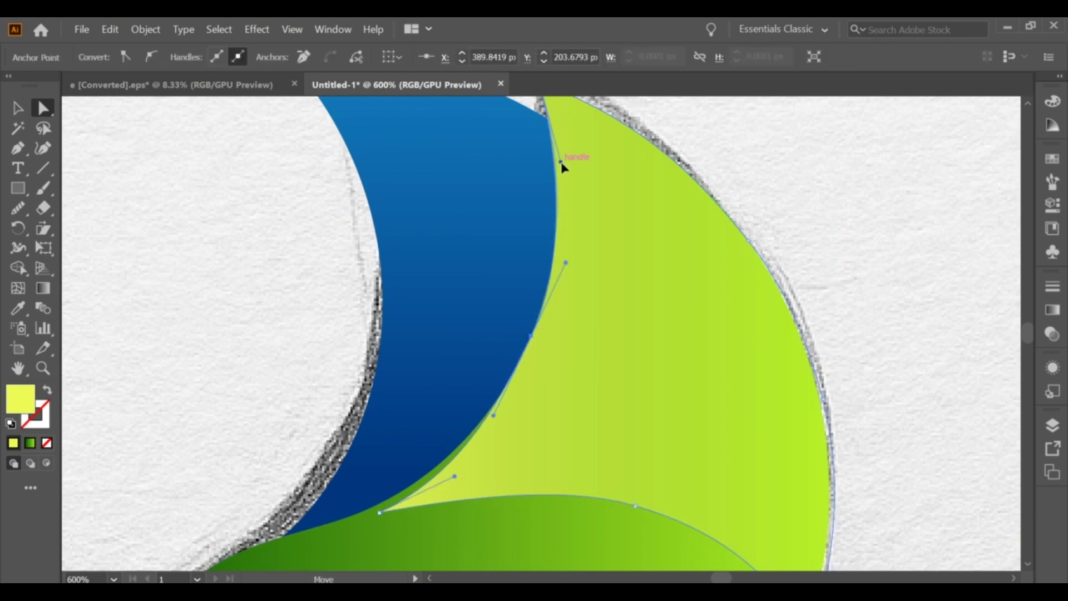
- Move the lime shape's lower tip to where the blue and green shapes meet and adjust the adjoining handle
left_click_drag(440, 466, 517, 370)
scroll(459, 406, "up", 2)
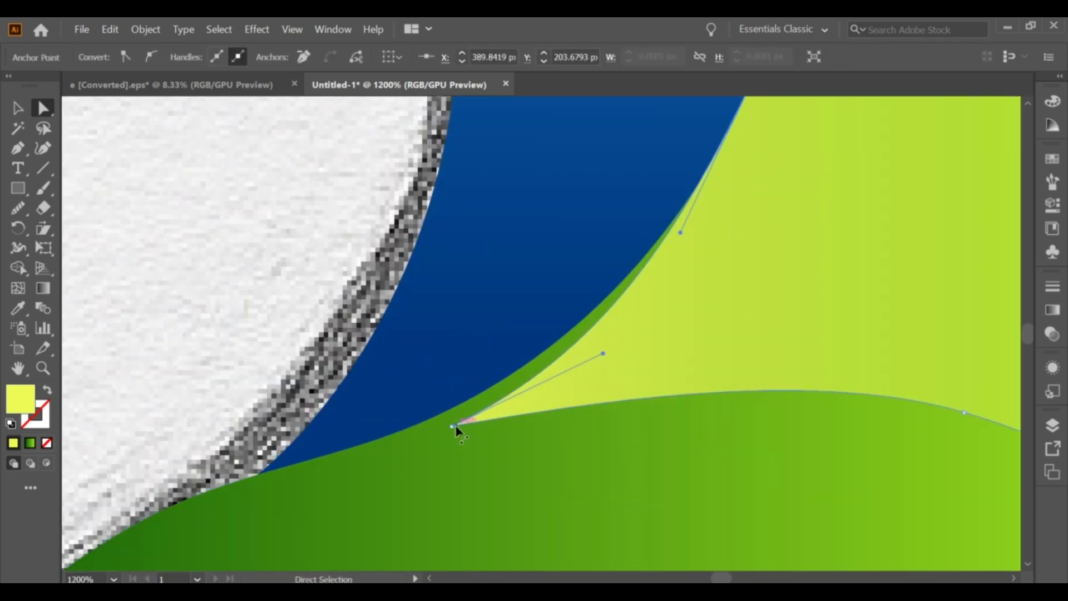
left_click_drag(452, 427, 432, 419)
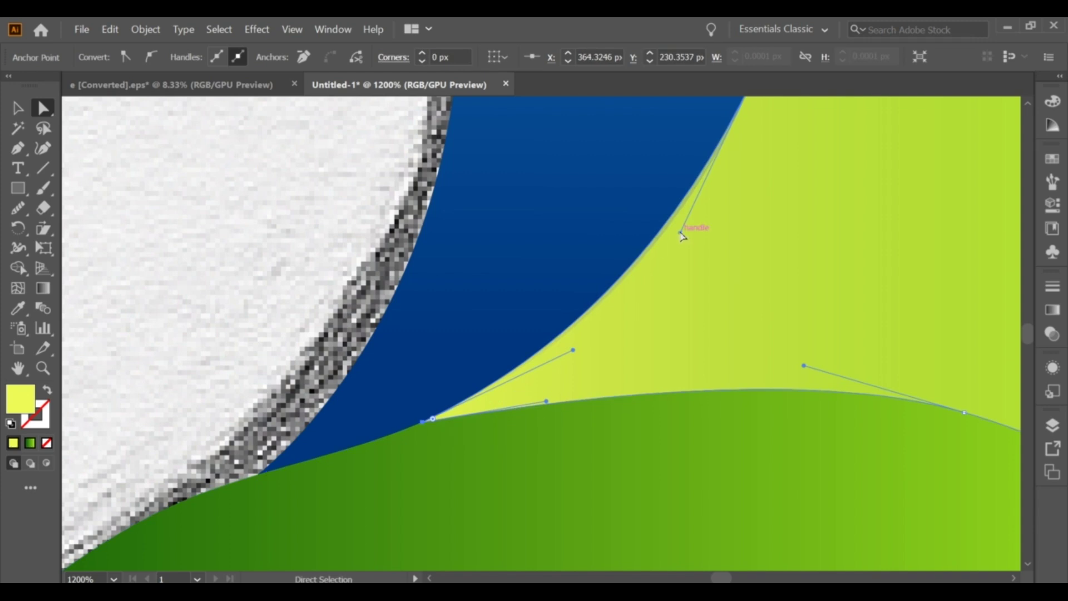
left_click_drag(684, 238, 685, 238)
scroll(636, 348, "down", 2)
left_click_drag(832, 387, 627, 403)
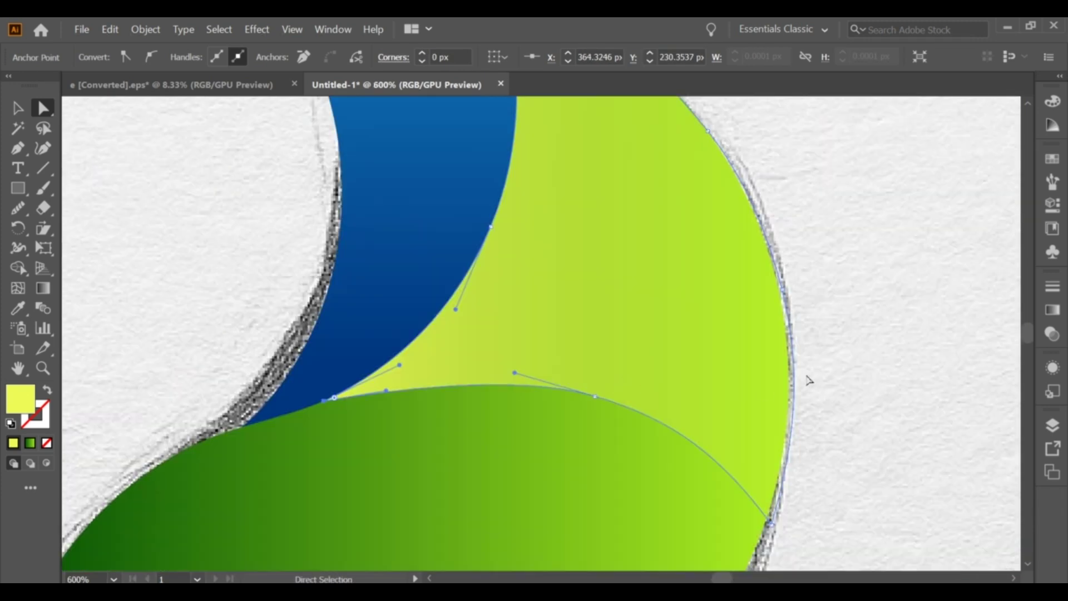
left_click(816, 297)
- Move the maroon shape's upper tip anchor to the green body's corner and adjust its outer-edge handle
scroll(817, 281, "down", 3)
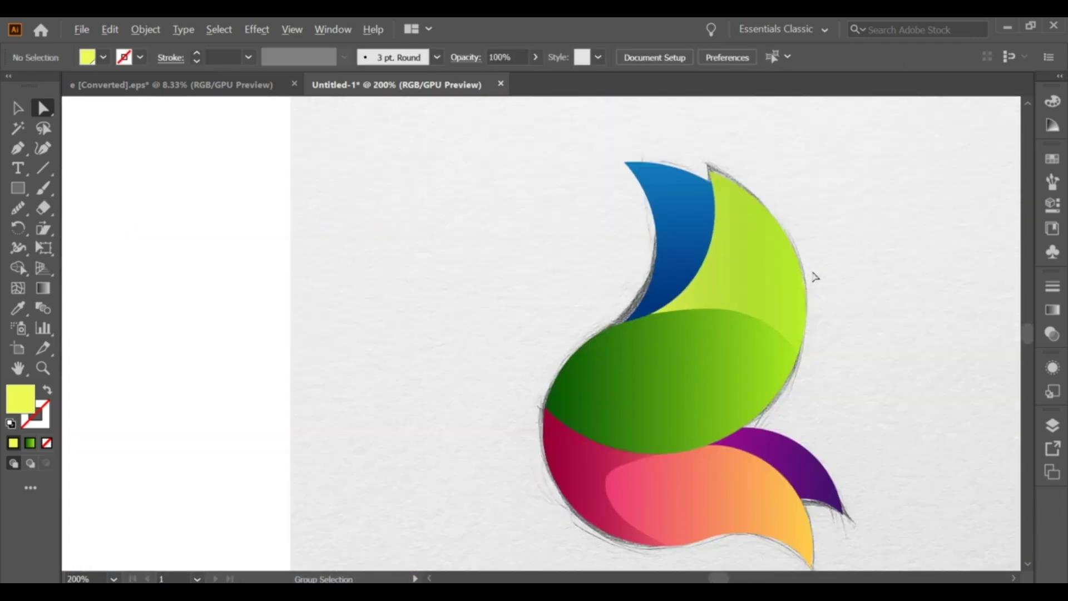
scroll(567, 467, "up", 1)
scroll(567, 269, "up", 4)
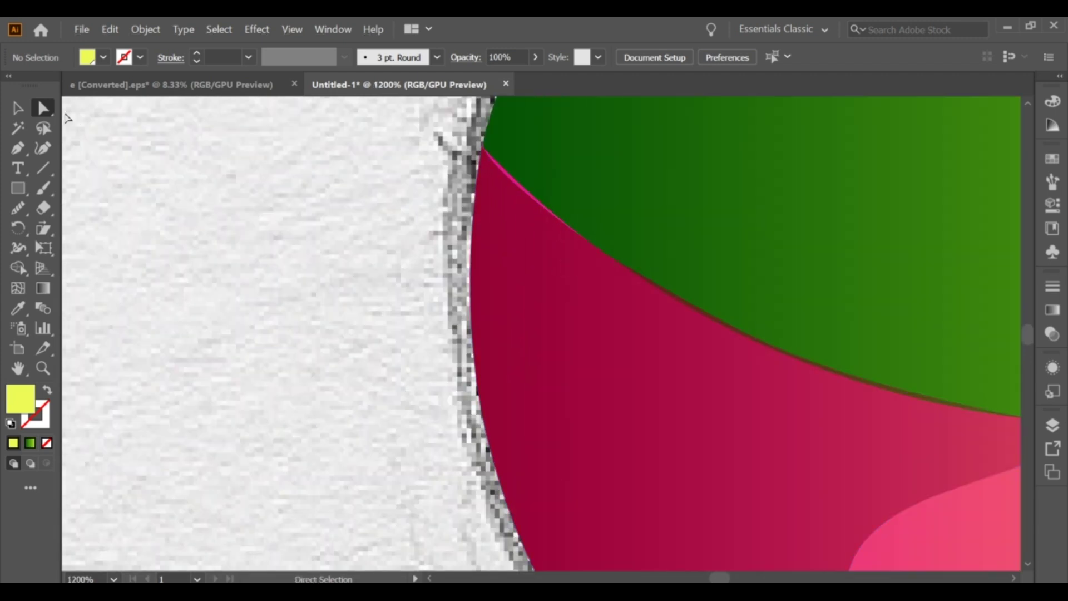
left_click(487, 150)
left_click(482, 167)
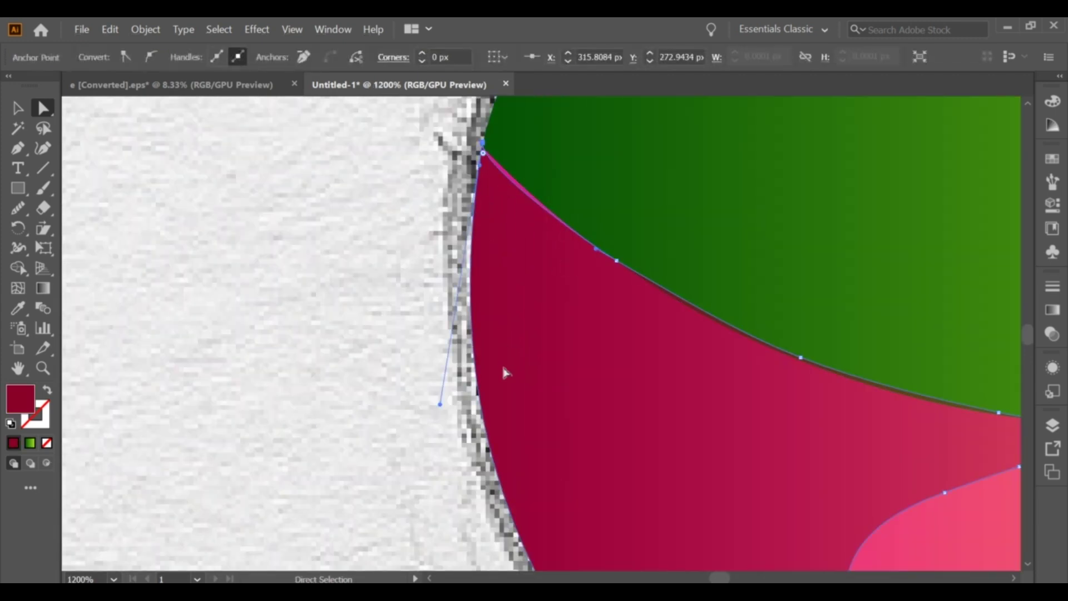
left_click(450, 395)
left_click(483, 152)
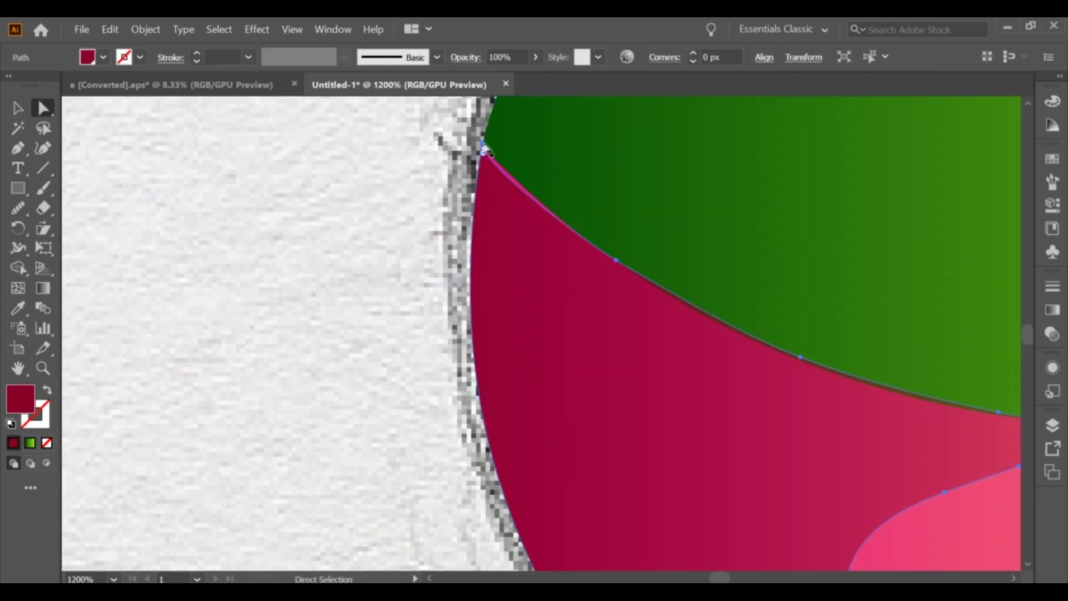
left_click(483, 152)
mouse_move(441, 406)
left_mouse_down()
mouse_move(455, 401)
mouse_move(449, 389)
left_mouse_up()
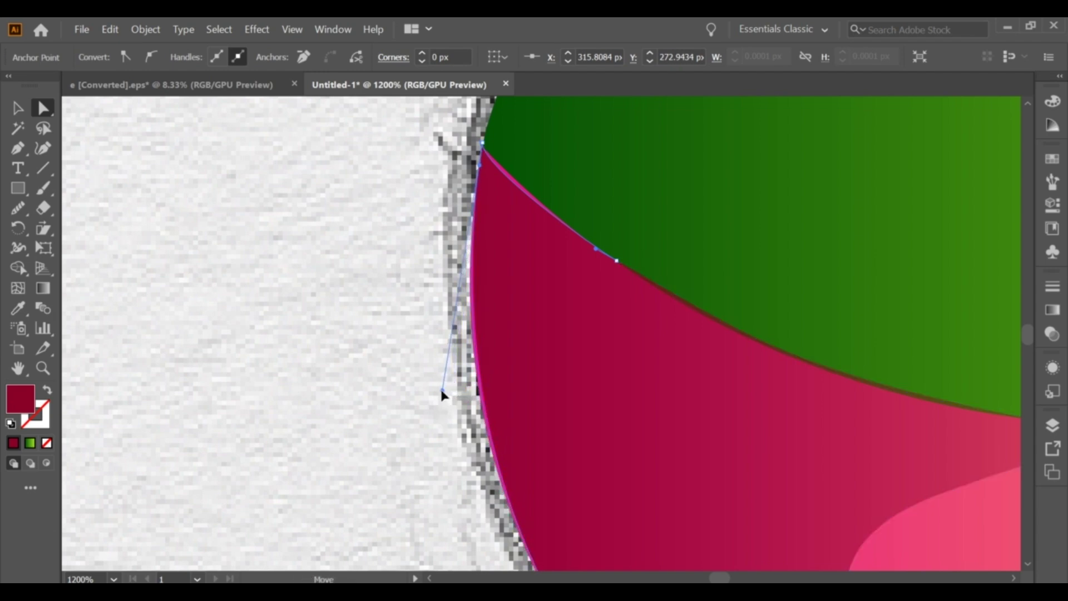
- Adjust the maroon shape's upper edge near its tip to meet the green body's lower edge
left_click_drag(616, 261, 446, 265)
left_click(620, 266)
key("space")
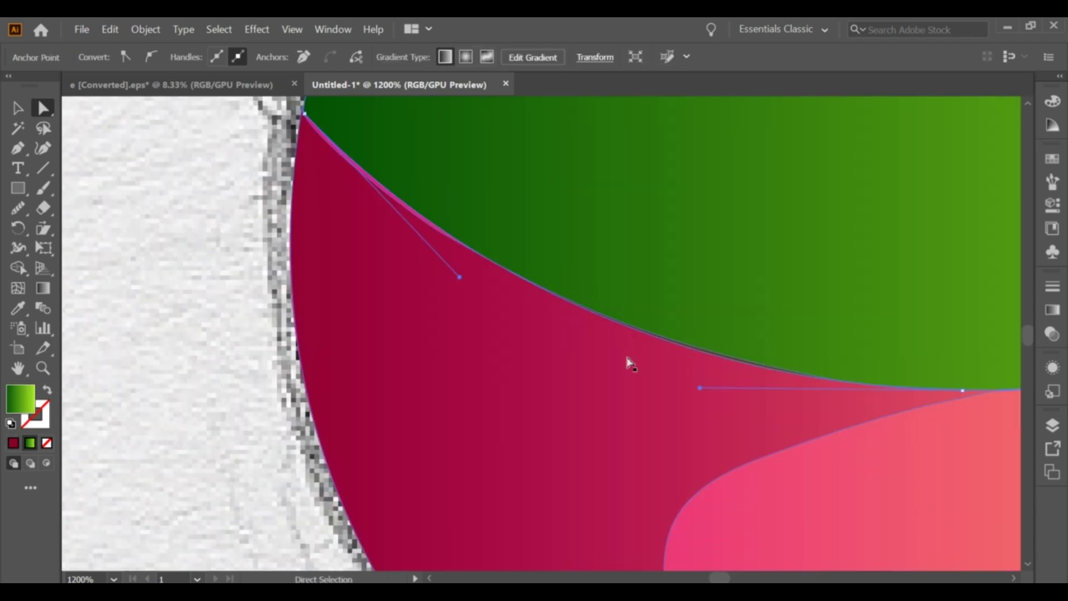
left_click(265, 150)
left_click(351, 164)
left_click_drag(459, 281, 439, 274)
key("ctrl+z")
left_click(438, 228)
left_click(225, 205)
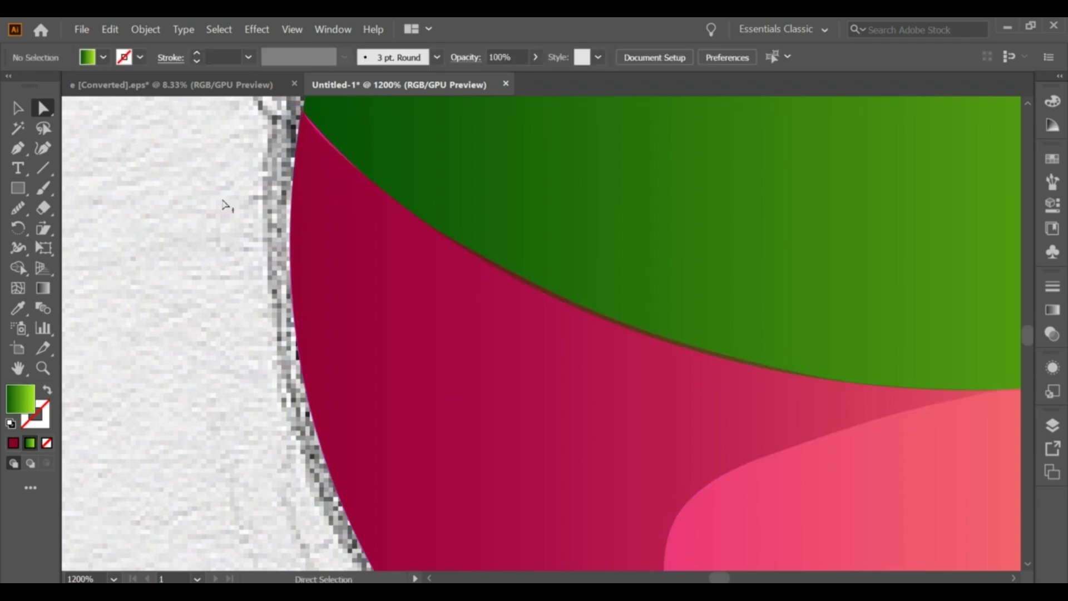
- Align the middle anchor of the maroon shape's upper edge with the green body's lower curve
left_click(569, 300)
left_click(621, 324)
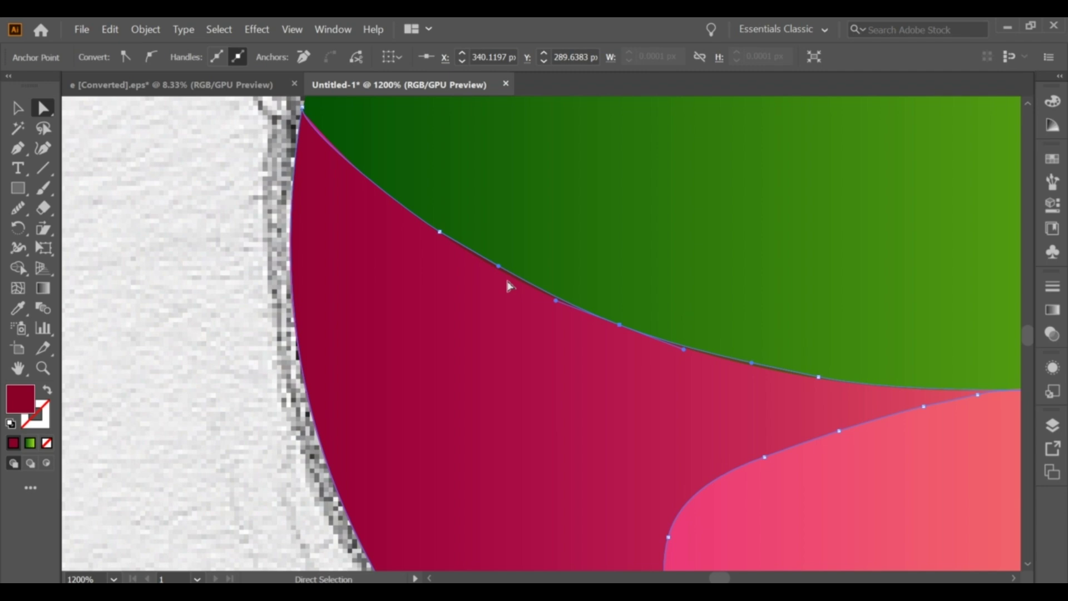
left_click(247, 272)
- Unlock the pencil sketch image and delete it from behind the logo
scroll(246, 271, "down", 5)
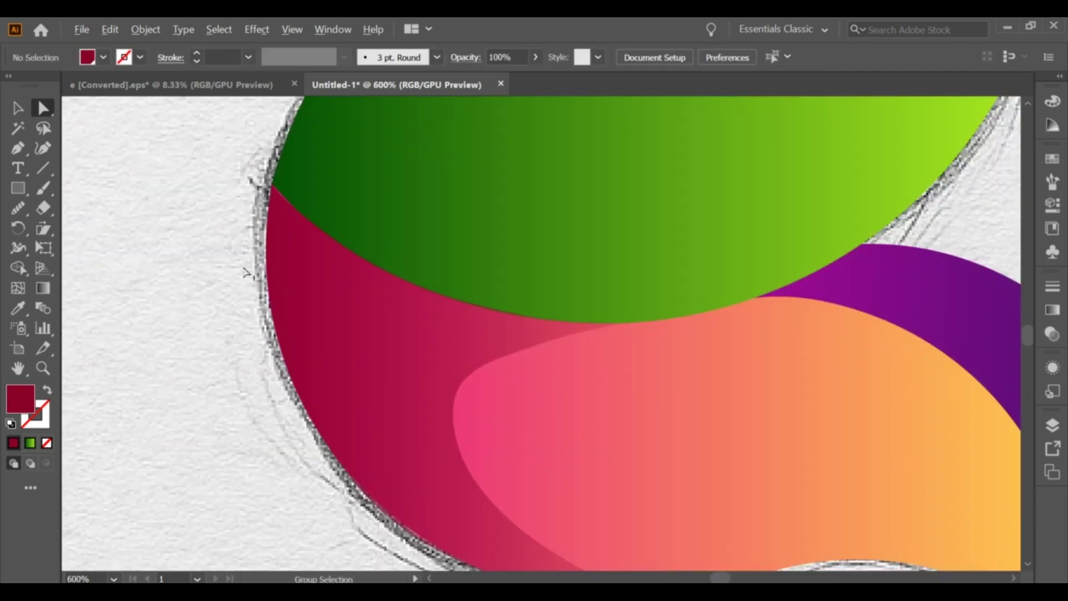
left_click_drag(272, 268, 509, 290)
scroll(510, 290, "down", 1)
left_click_drag(557, 265, 552, 284)
scroll(552, 284, "down", 1)
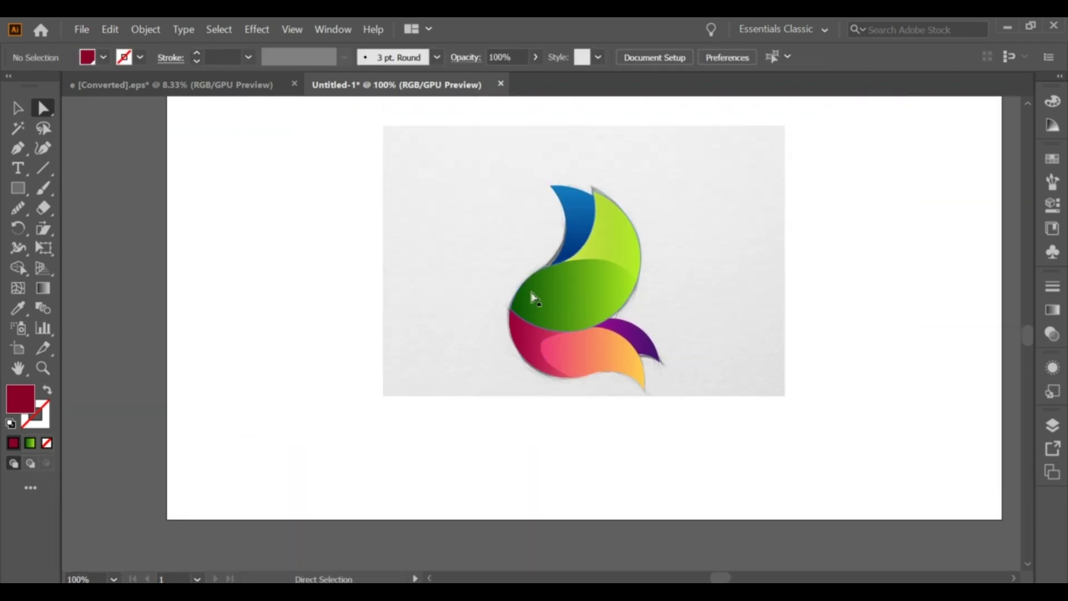
left_click(85, 30)
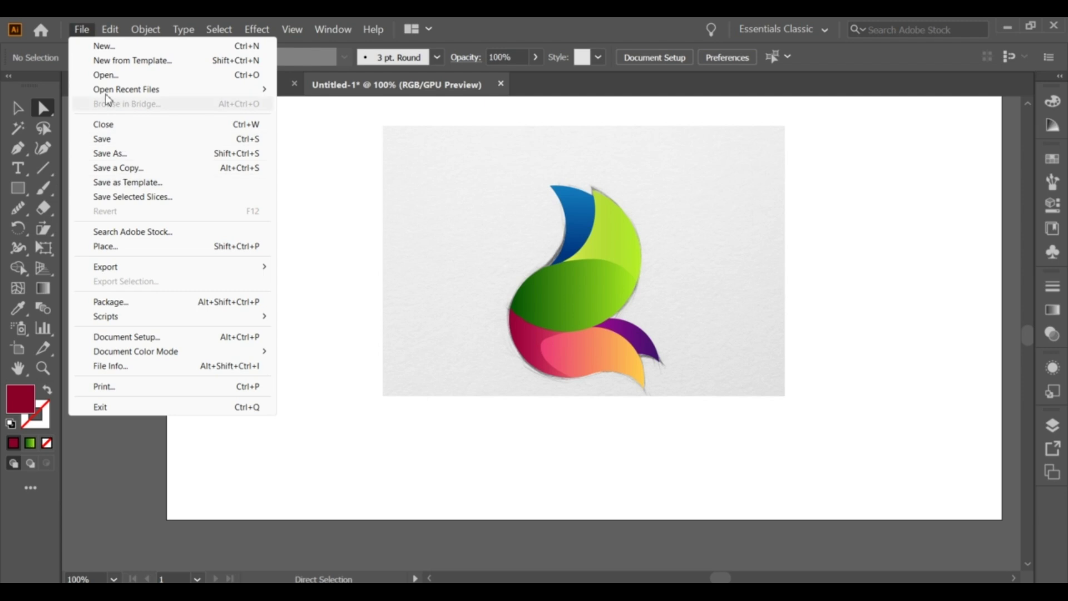
mouse_move(114, 33)
mouse_move(146, 29)
left_click(139, 139)
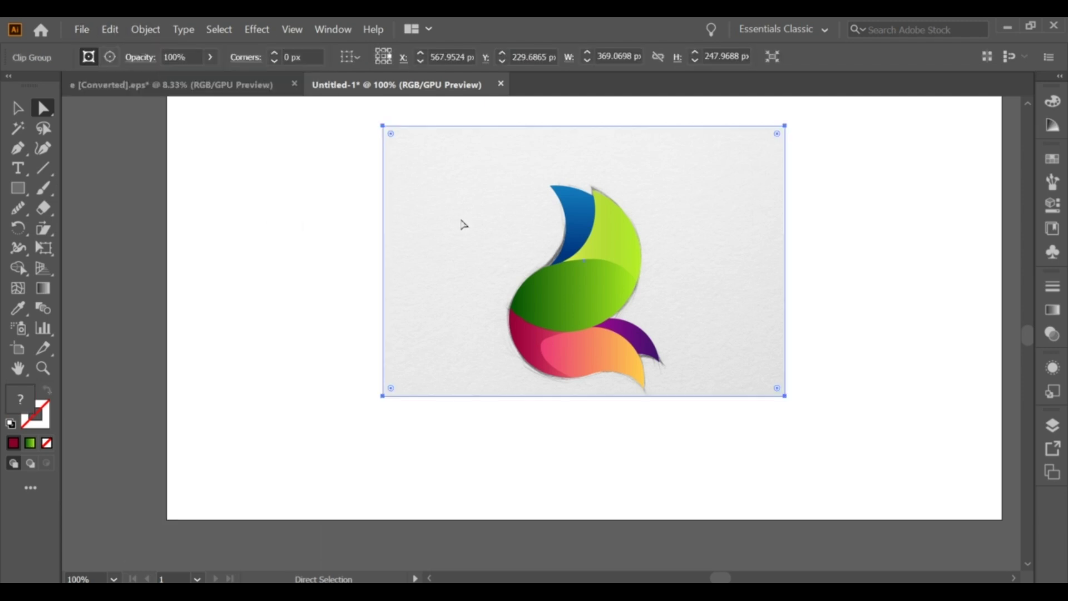
key("Delete")
- Select all the logo shapes and enlarge them together proportionally from the centre of the artwork
left_click_drag(462, 219, 412, 234)
left_click_drag(381, 188, 610, 436)
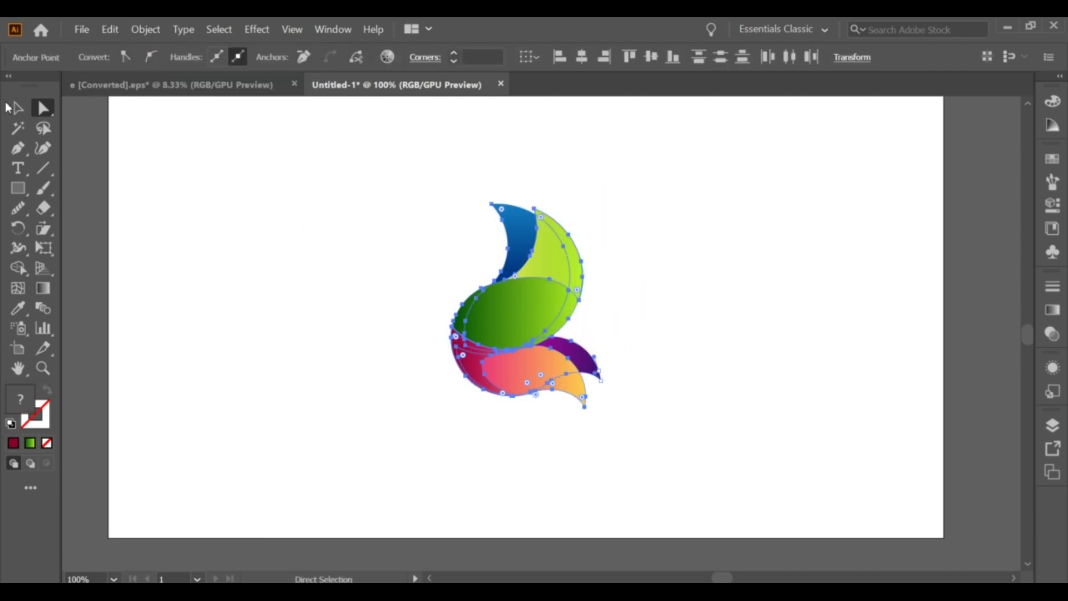
left_click(26, 111)
left_click_drag(601, 306, 647, 305)
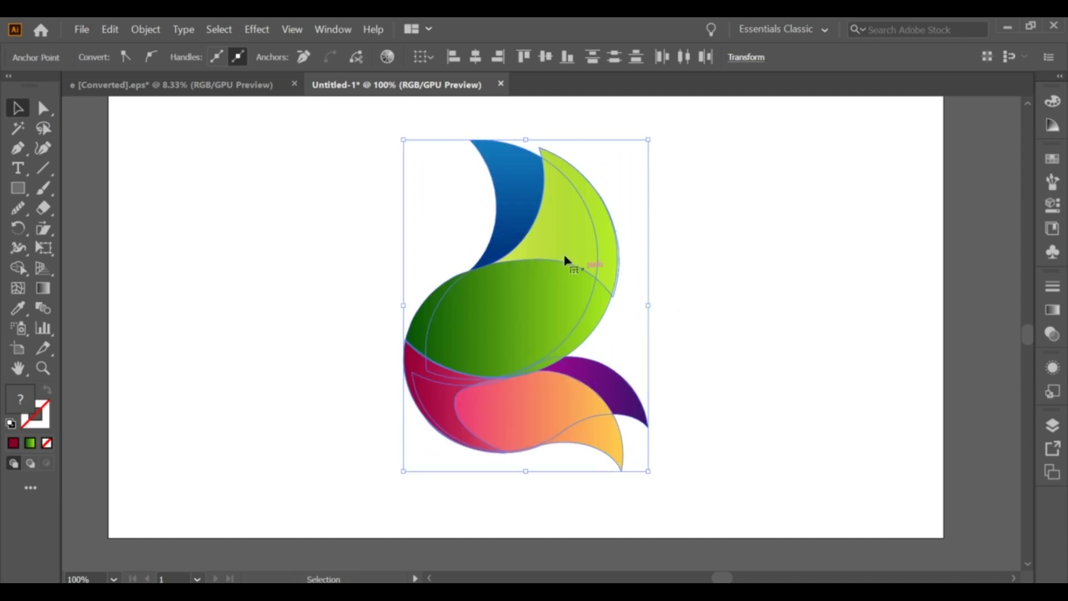
scroll(578, 267, "down", 1)
key("ctrl+minus")
left_click(662, 400)
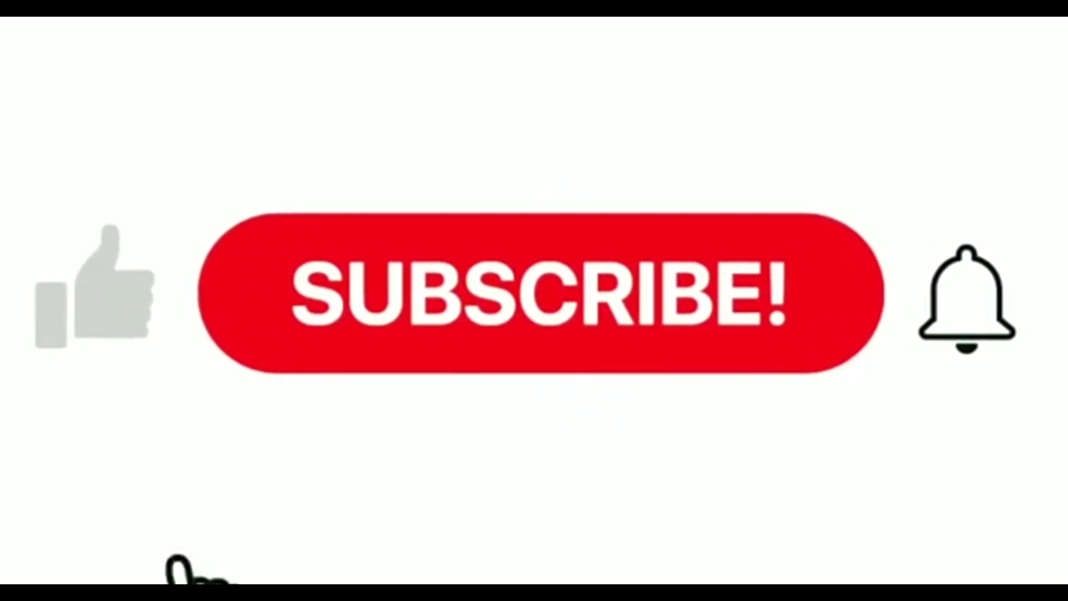